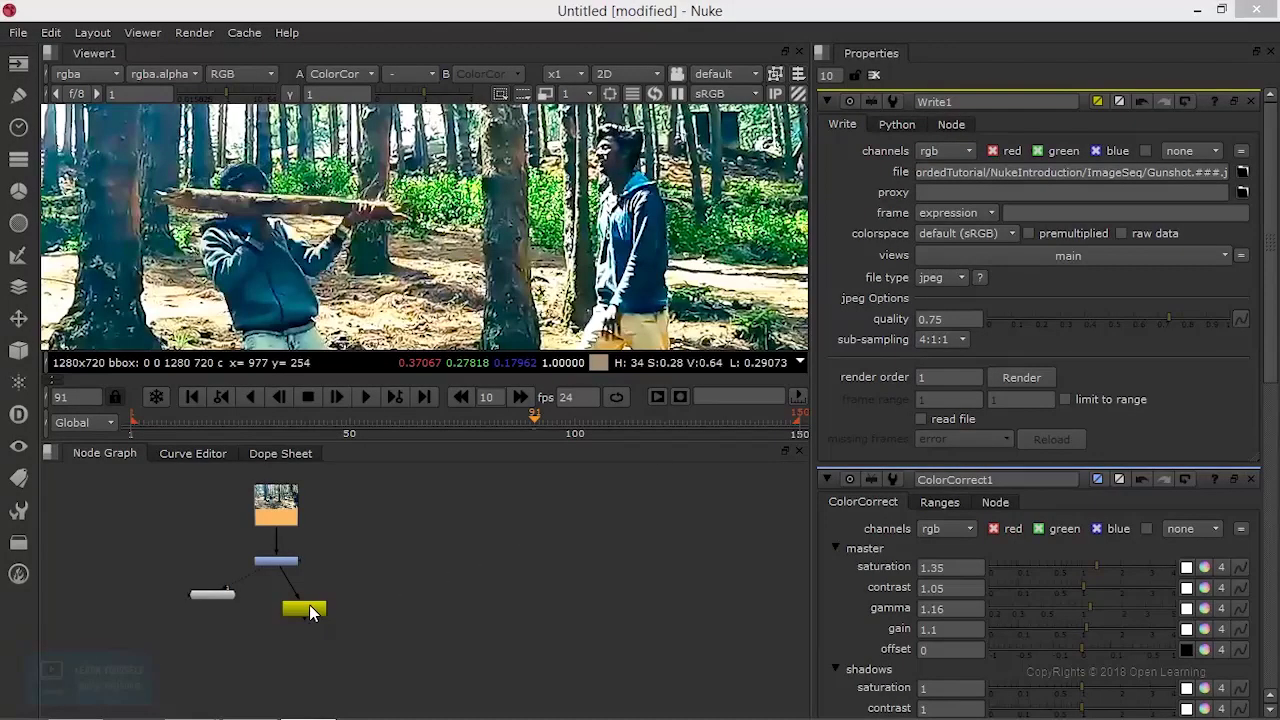
Move the Write node slightly further below the ColorCorrect node in the node graph.
left_click_drag(309, 605, 310, 638)
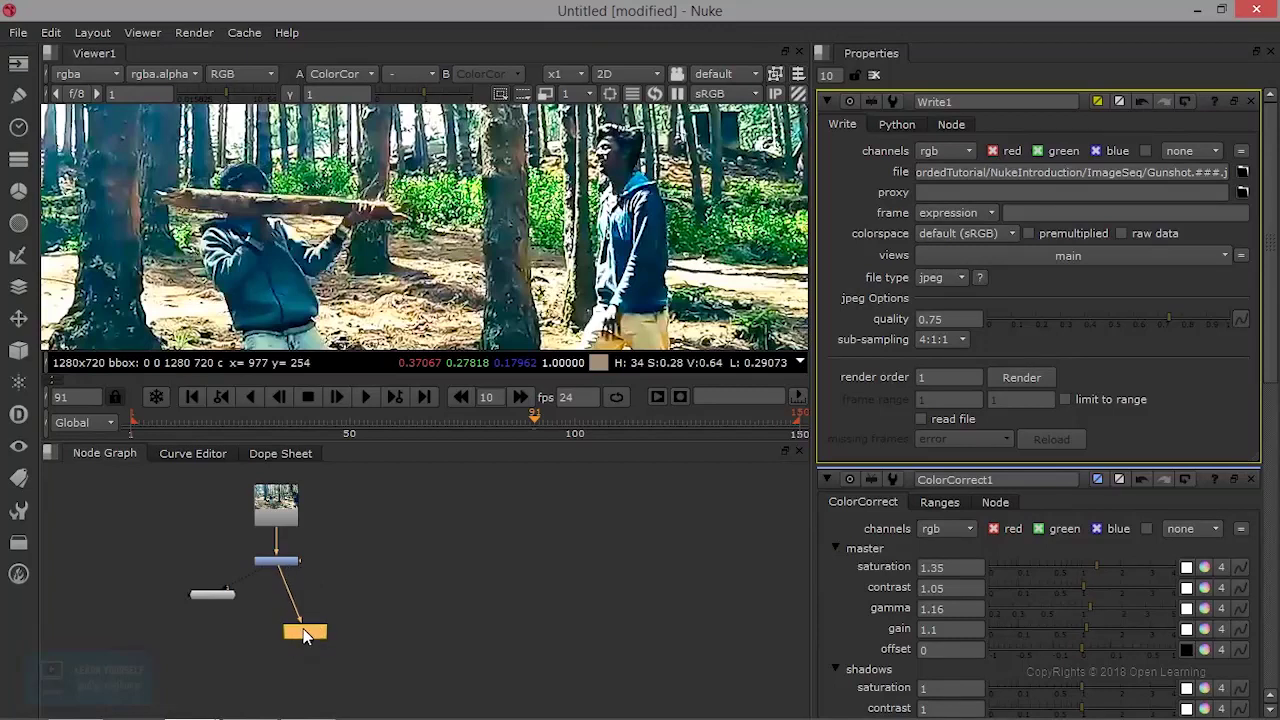
scroll(277, 604, "up", 4)
left_click_drag(342, 664, 340, 568)
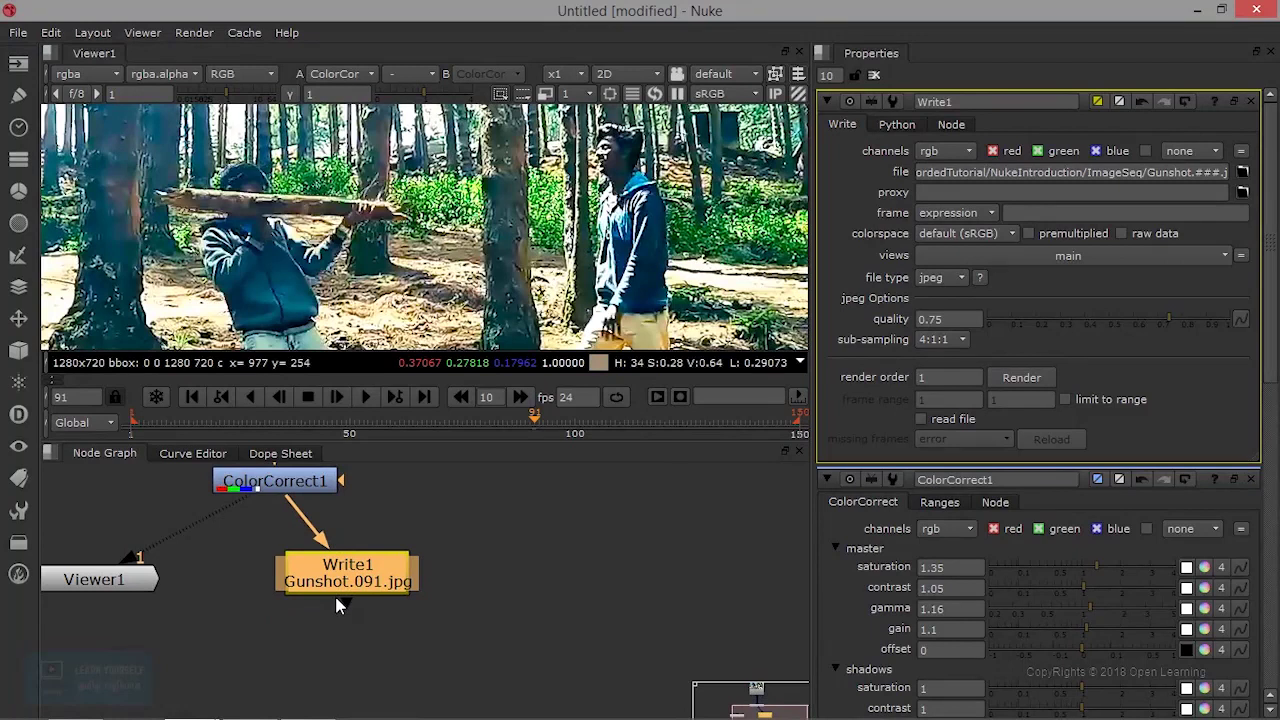
scroll(339, 605, "up", 3)
scroll(338, 605, "down", 4)
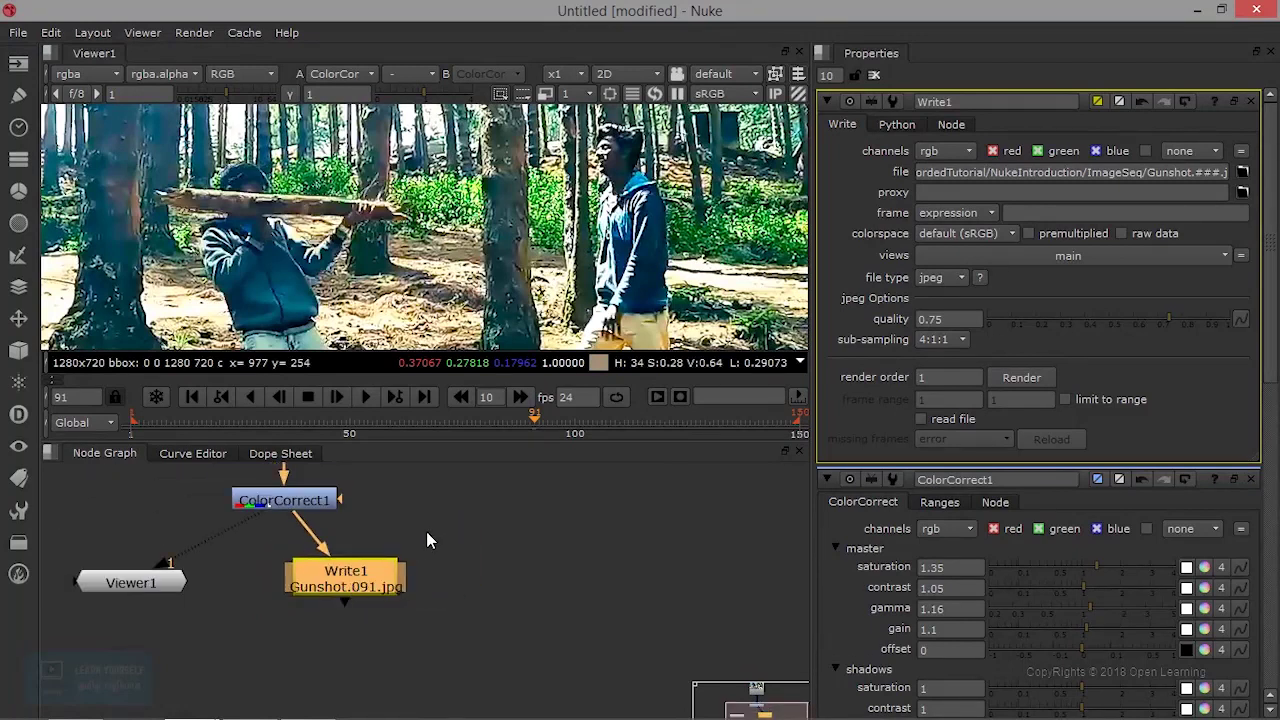
middle_click_drag(427, 556, 417, 614)
scroll(412, 613, "down", 2)
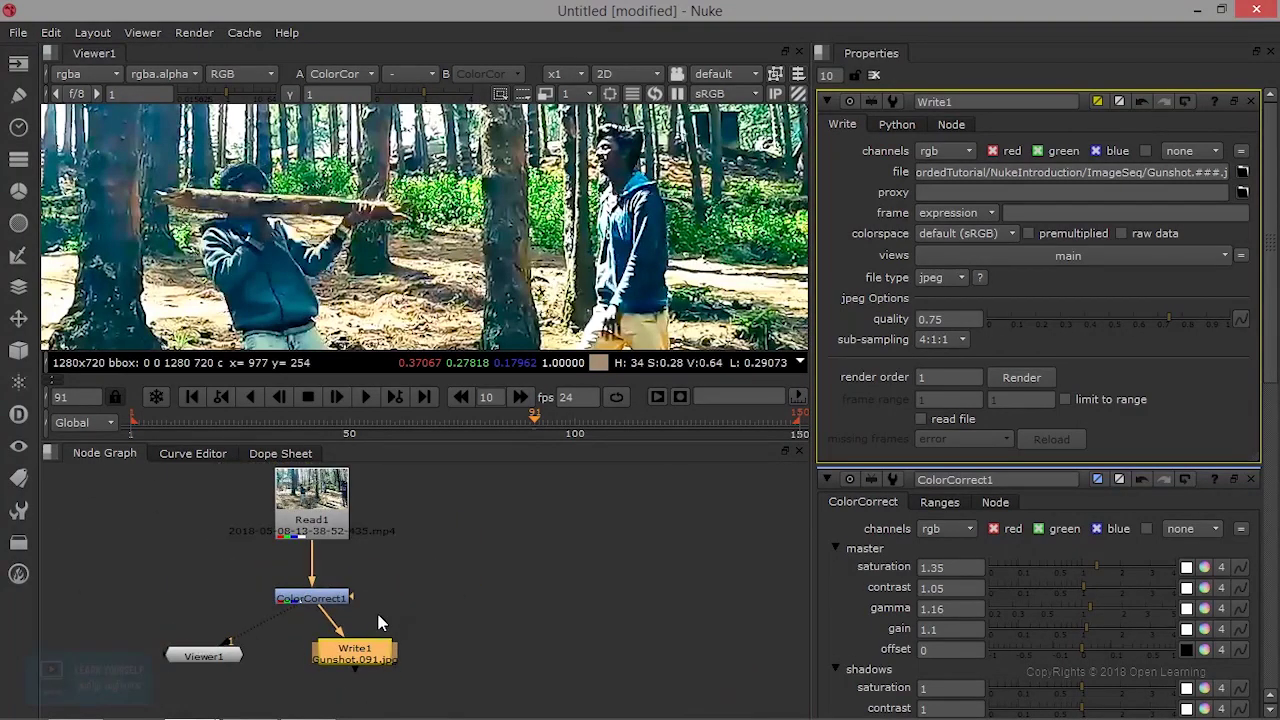
Reposition the Read and ColorCorrect nodes above the Write node, leaving the ColorCorrect node selected.
scroll(380, 623, "up", 2)
left_click(298, 587)
left_click_drag(303, 495, 267, 487)
left_click_drag(270, 590, 270, 539)
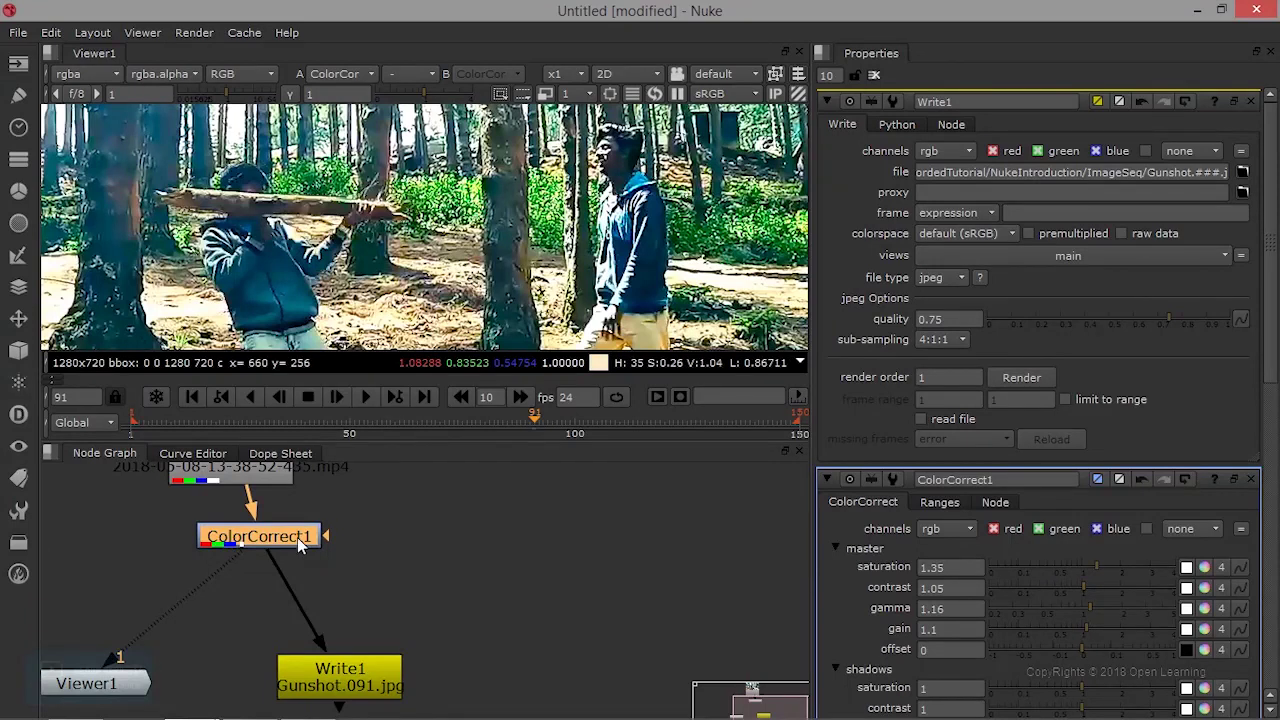
scroll(298, 535, "down", 3)
scroll(298, 535, "up", 4)
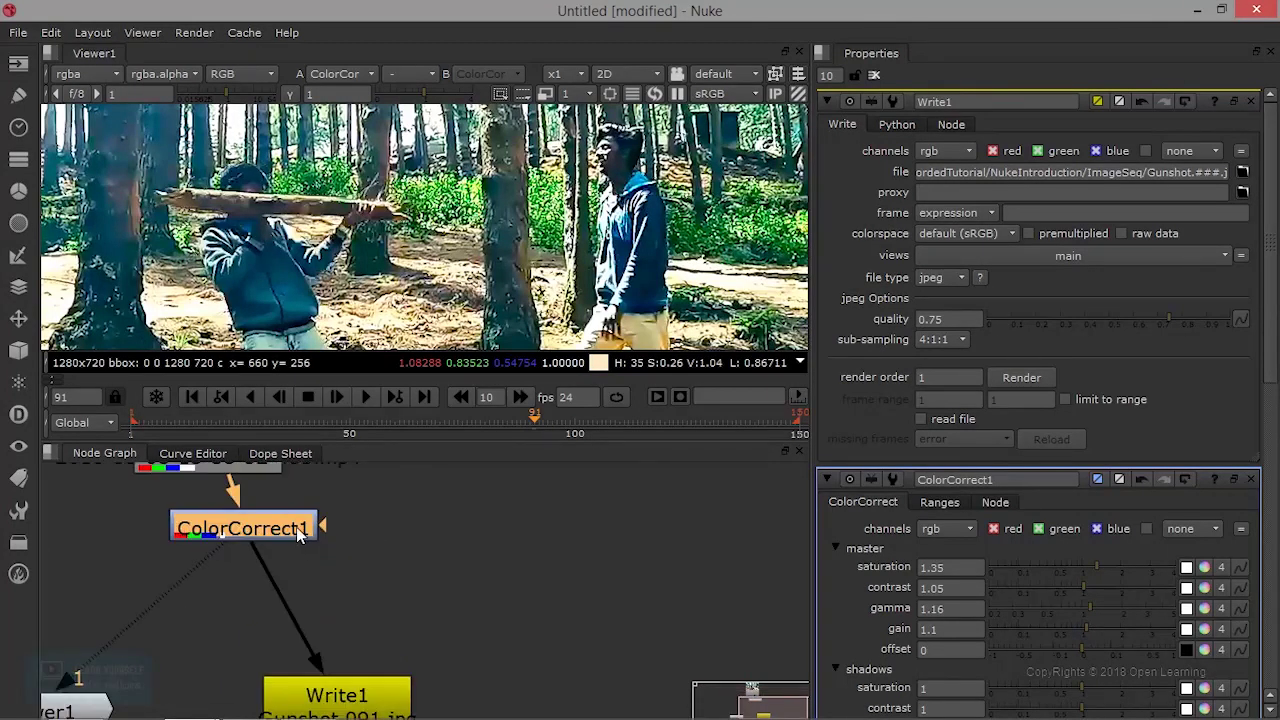
left_click_drag(298, 535, 298, 541)
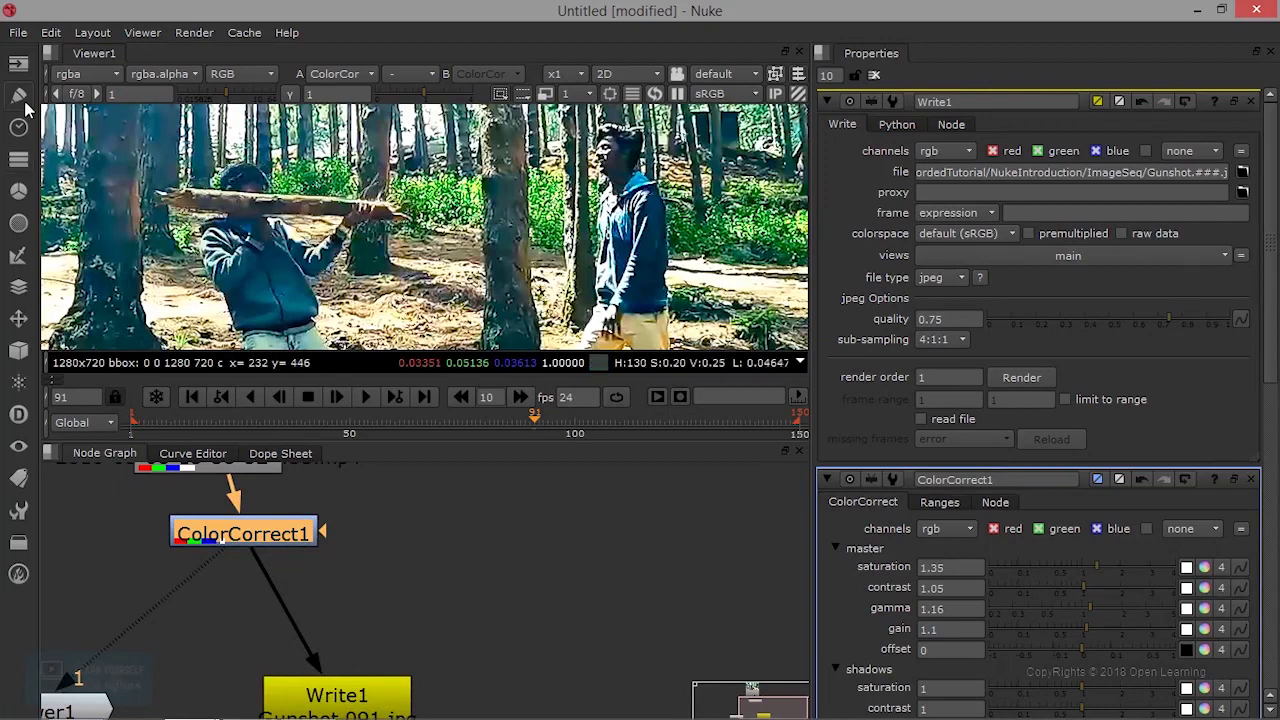
Look through the Channel, Color and Filter nodes, and add a Rectangle draw node after the selected ColorCorrect node.
left_click(18, 160)
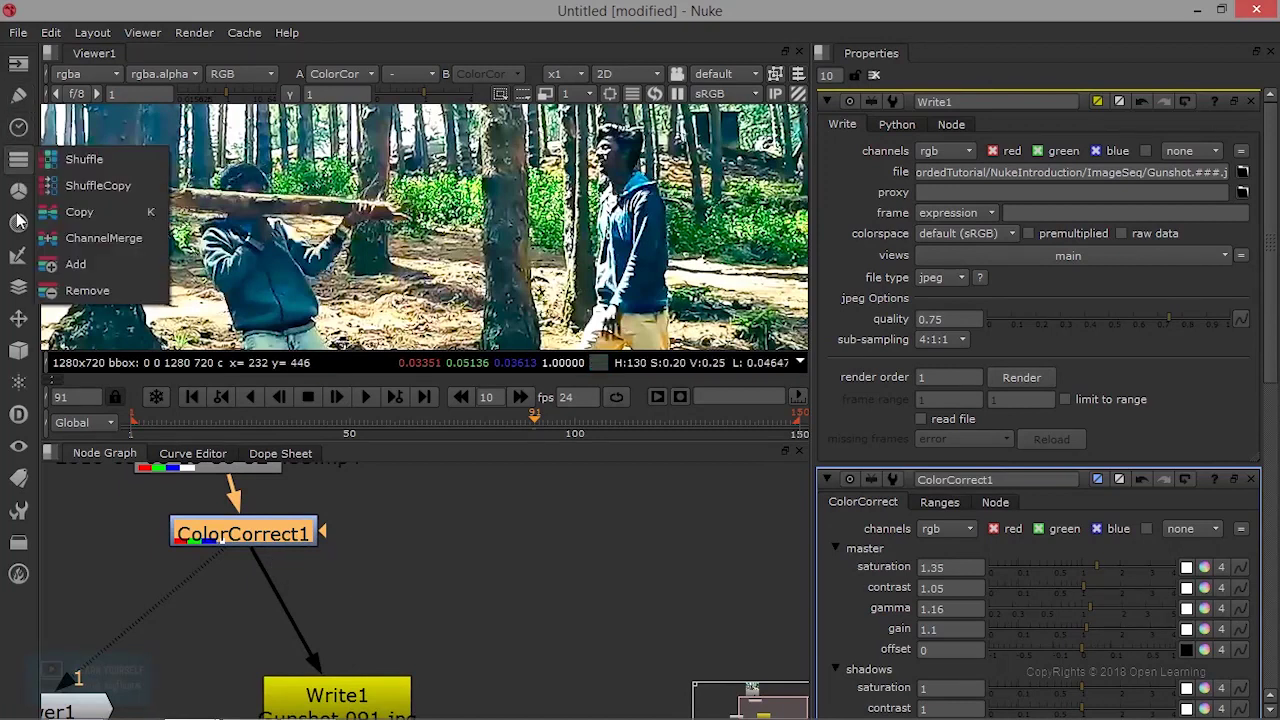
left_click(16, 194)
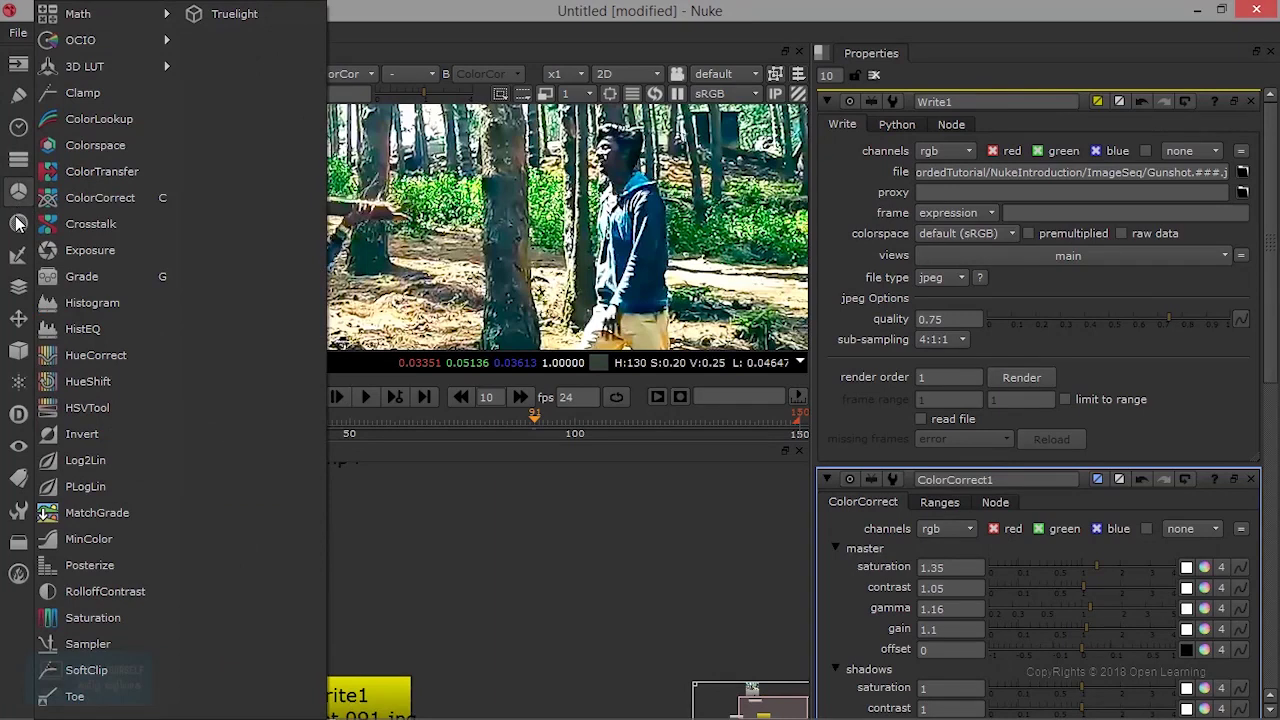
left_click(16, 224)
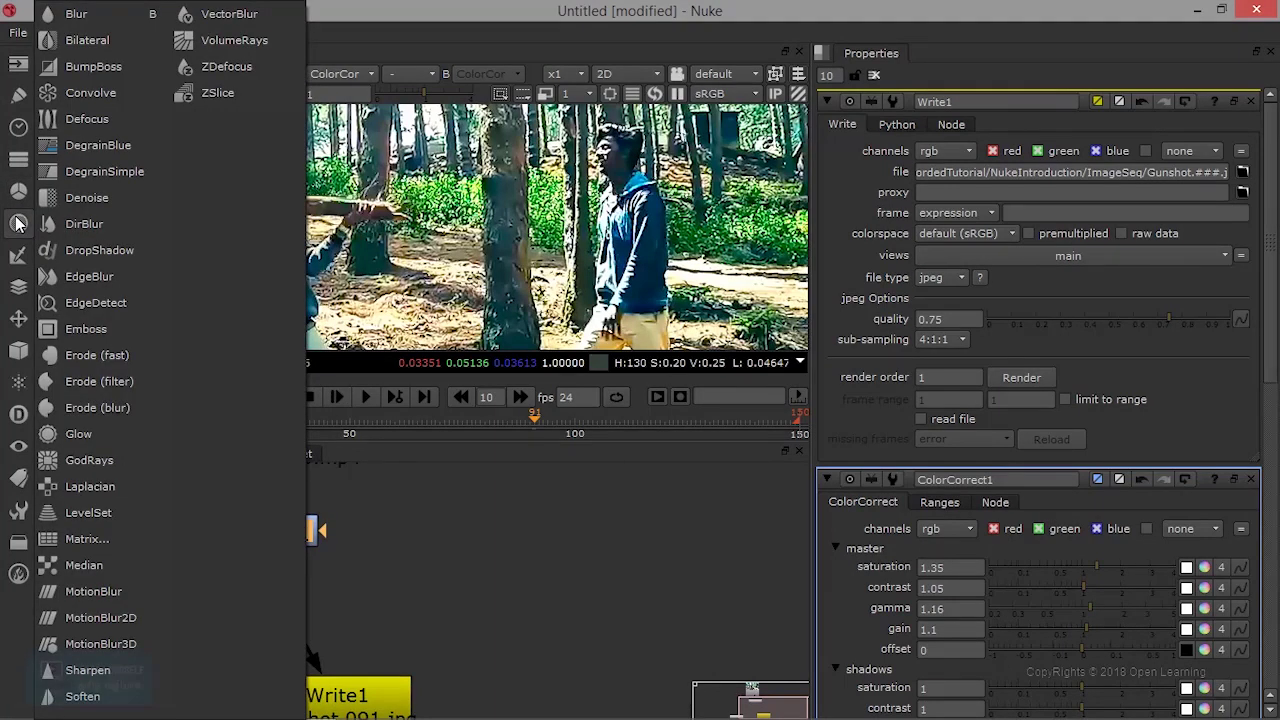
left_click(18, 96)
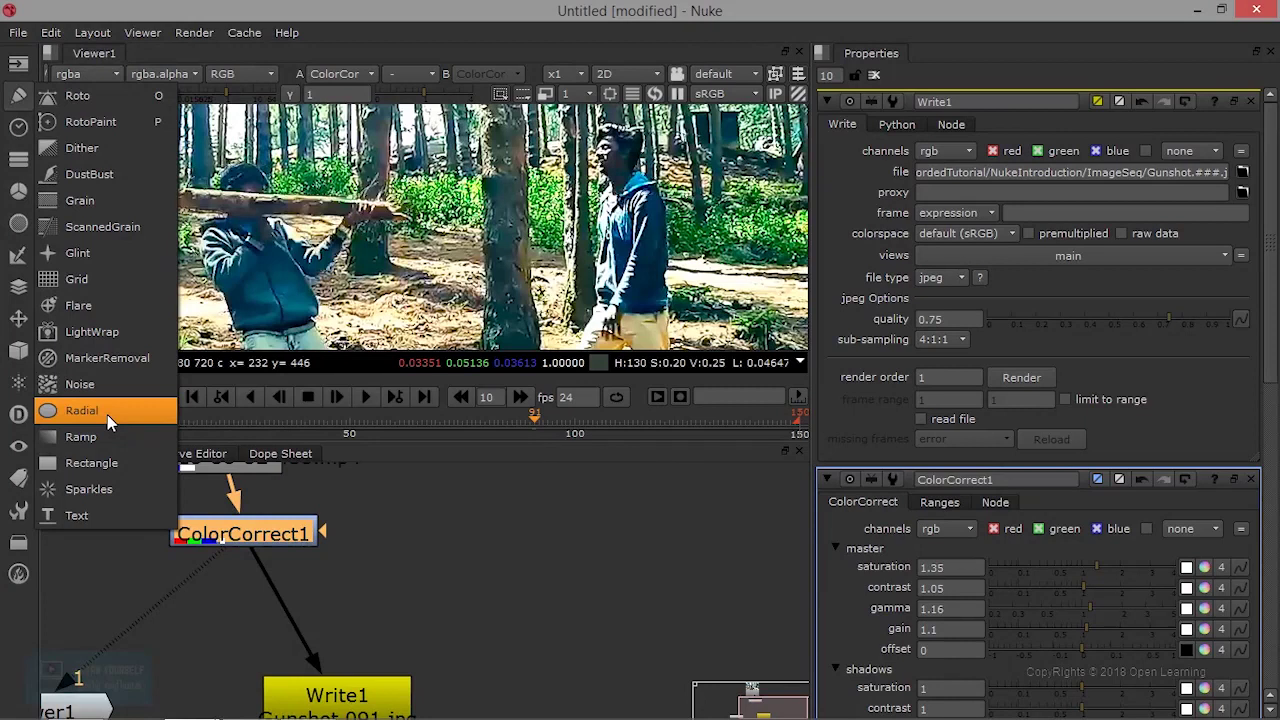
left_click(93, 461)
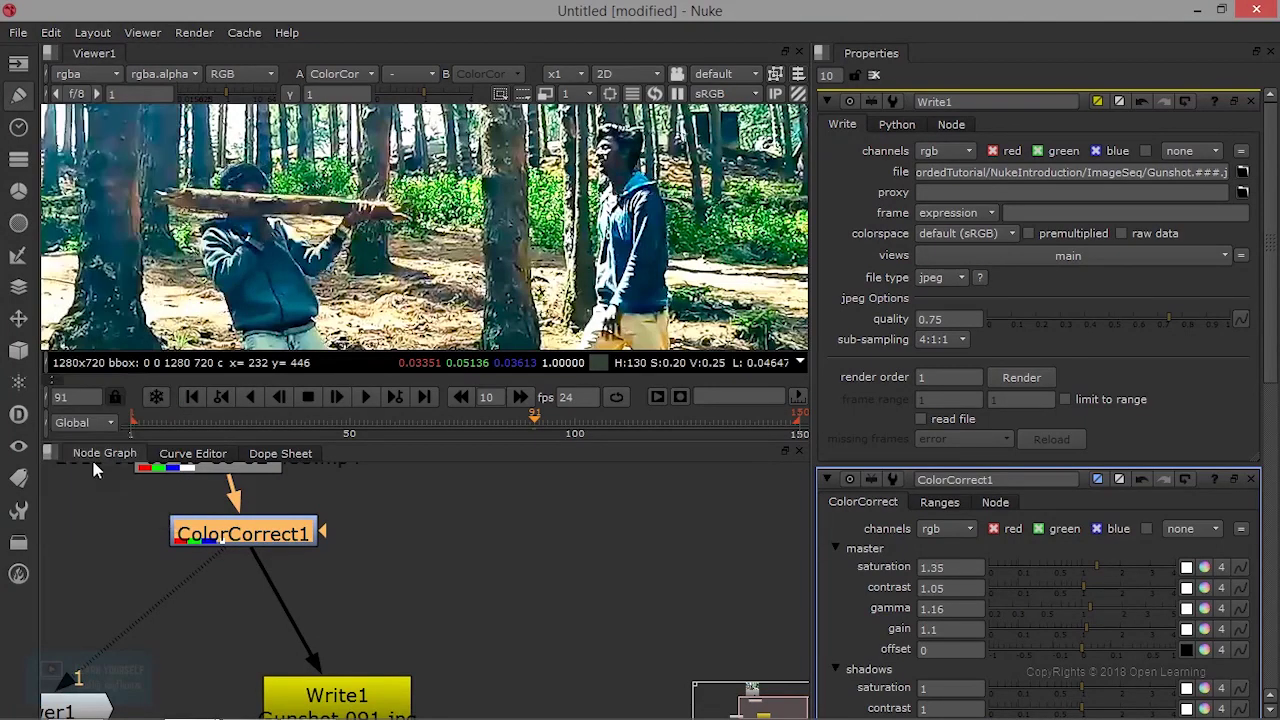
Cut the Rectangle node out of the chain and paste it as an unconnected node beside ColorCorrect.
scroll(528, 258, "down", 1)
middle_click_drag(528, 258, 480, 306)
left_click_drag(276, 540, 332, 516)
scroll(380, 558, "down", 1)
scroll(380, 558, "down", 1)
left_click(318, 576)
key("ctrl+x")
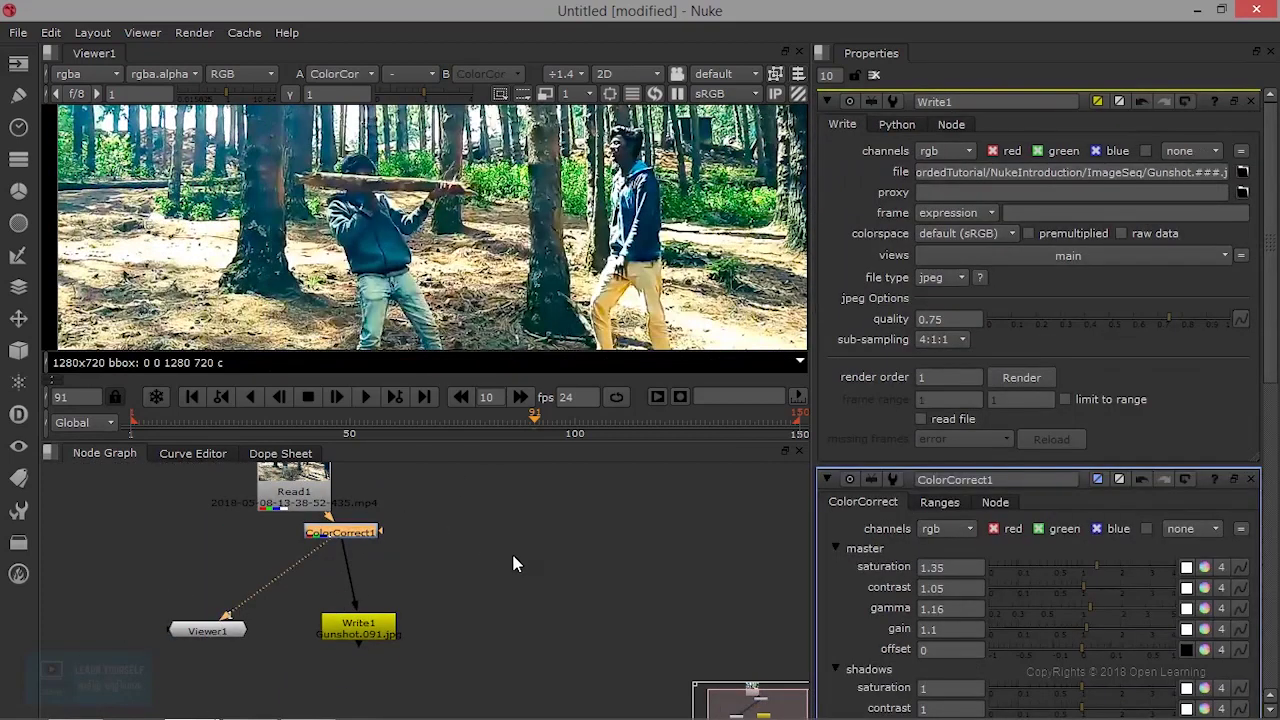
key("ctrl+v")
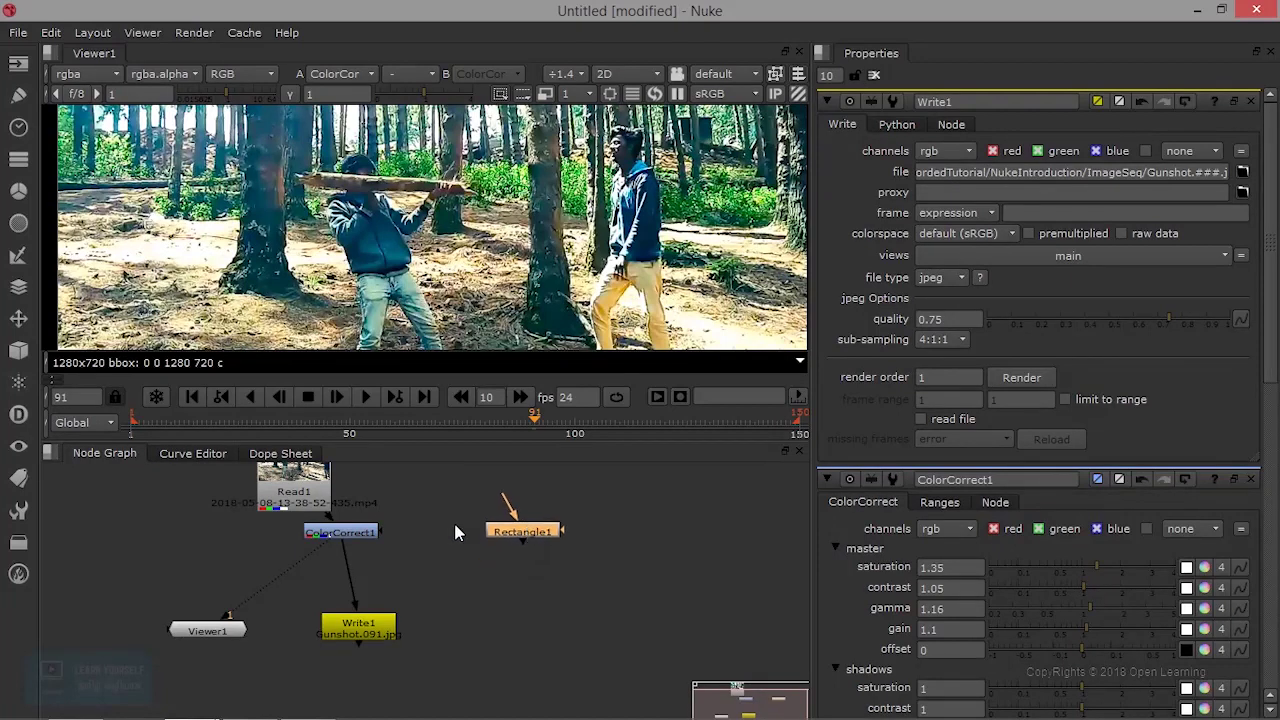
Arrange the ColorCorrect and Rectangle nodes so the Rectangle sits higher, with free space below it.
scroll(451, 532, "up", 3)
left_click_drag(260, 543, 272, 592)
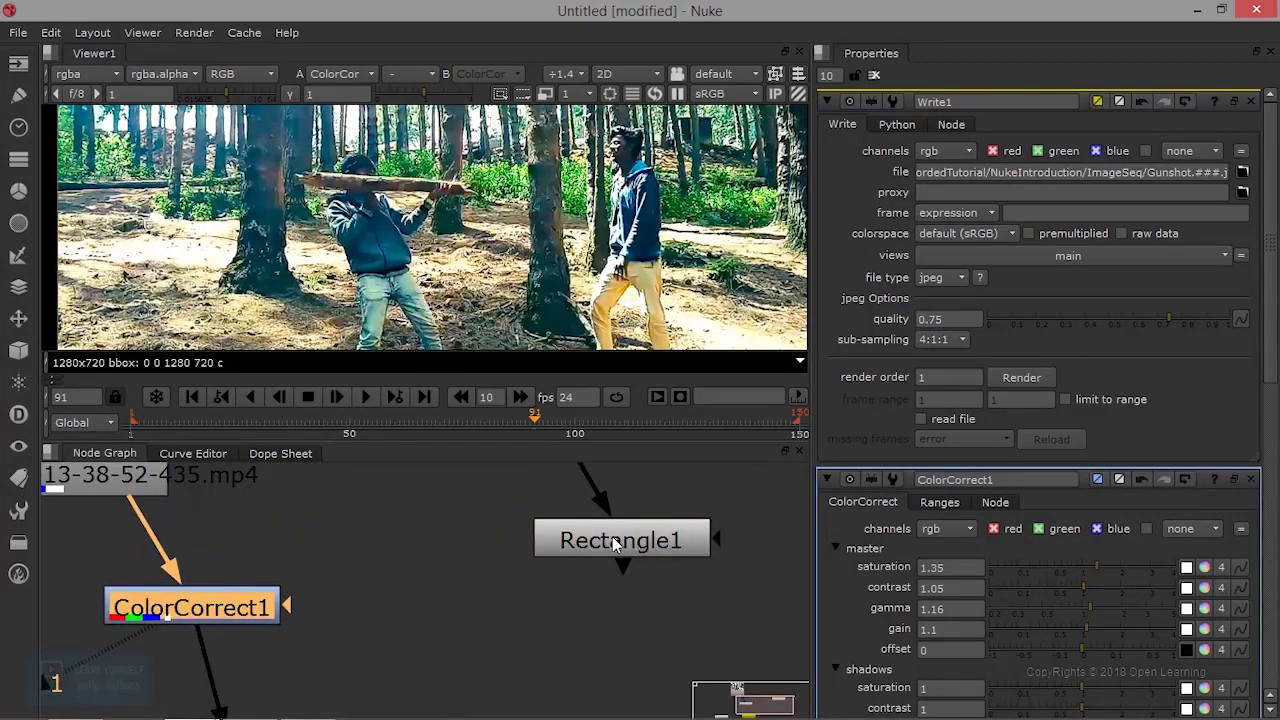
left_click_drag(612, 536, 449, 466)
scroll(452, 505, "down", 3)
left_click(454, 588)
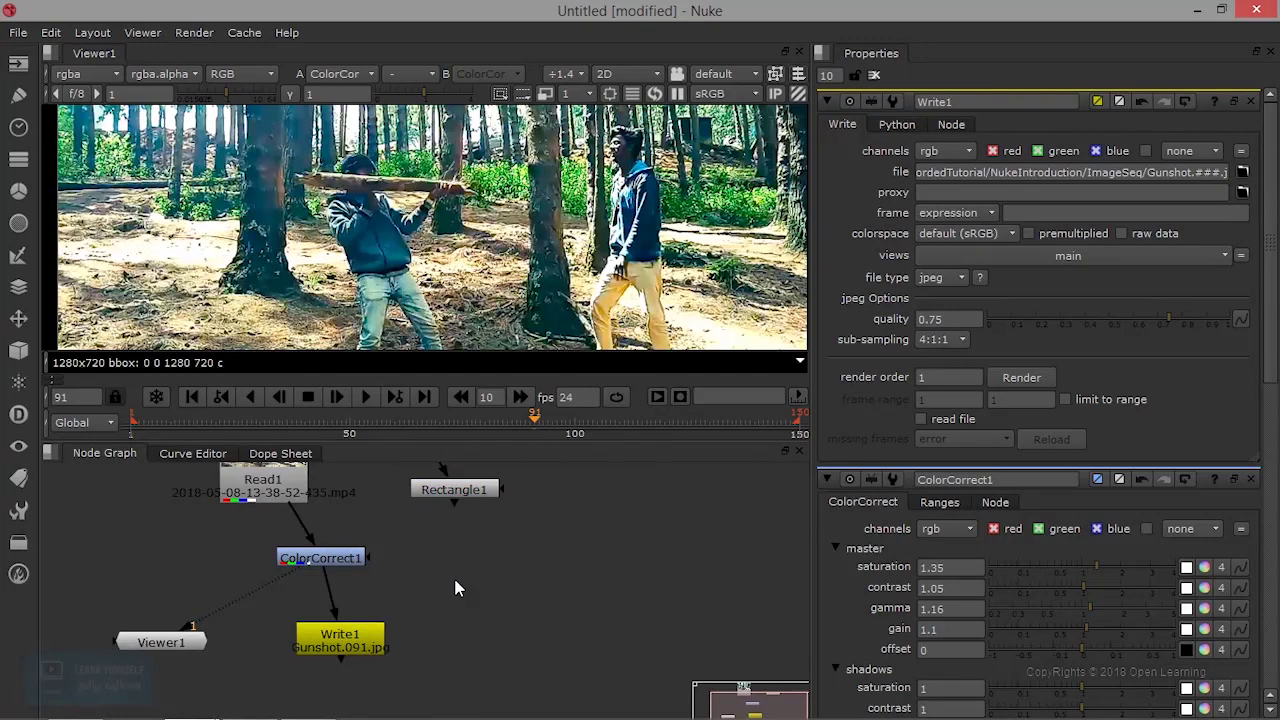
Create a Merge node and connect its inputs to the ColorCorrect and Rectangle nodes.
key("m")
scroll(454, 588, "up", 3)
scroll(454, 588, "down", 2)
left_click_drag(423, 535, 320, 554)
left_click_drag(476, 537, 455, 478)
left_click_drag(459, 582, 444, 580)
left_click_drag(473, 476, 468, 481)
left_click(450, 577)
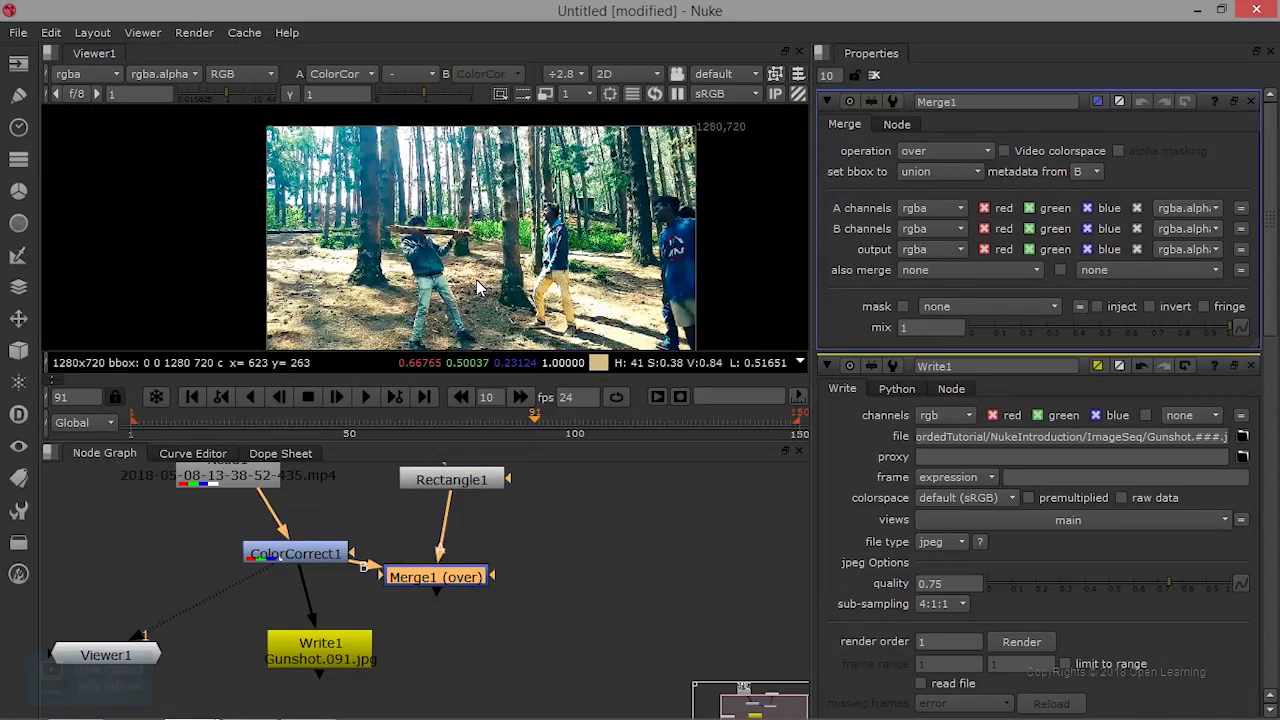
Undo the last Merge input swap, dismiss the message dialog and return the viewer to the 2D view.
key("Tab")
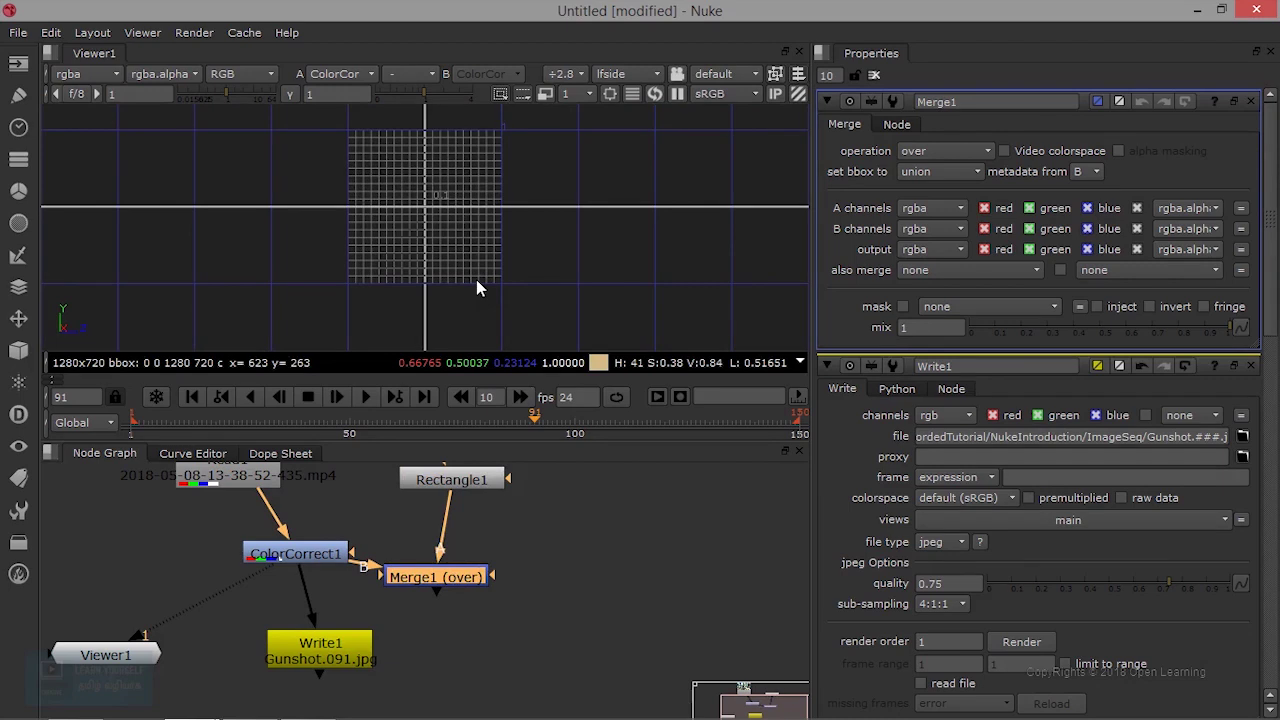
key("Delete")
key("ctrl+z")
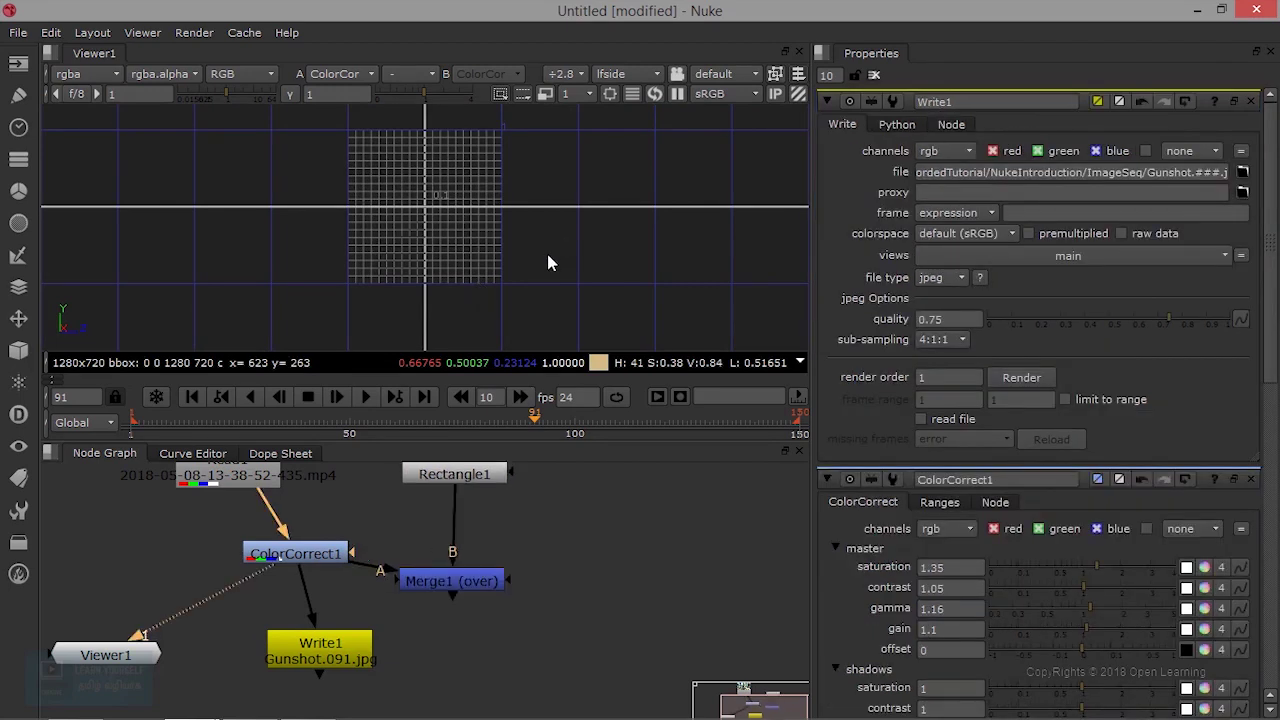
key("F7")
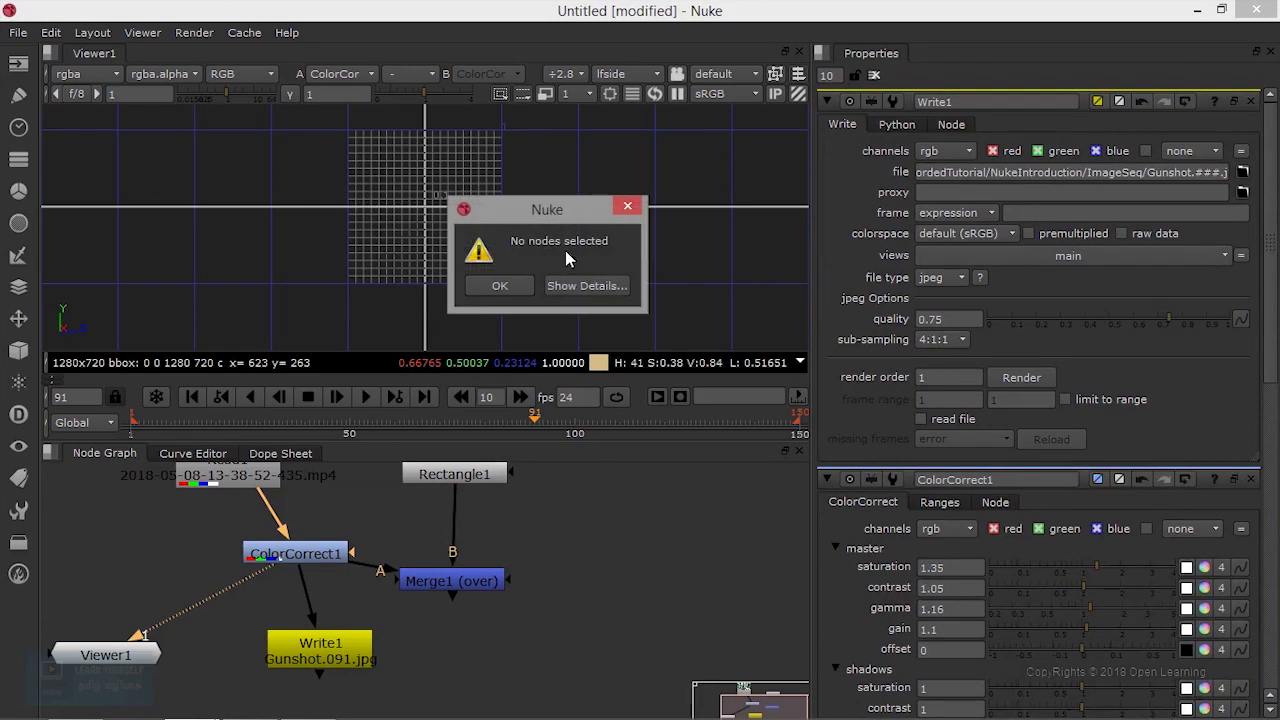
left_click(502, 288)
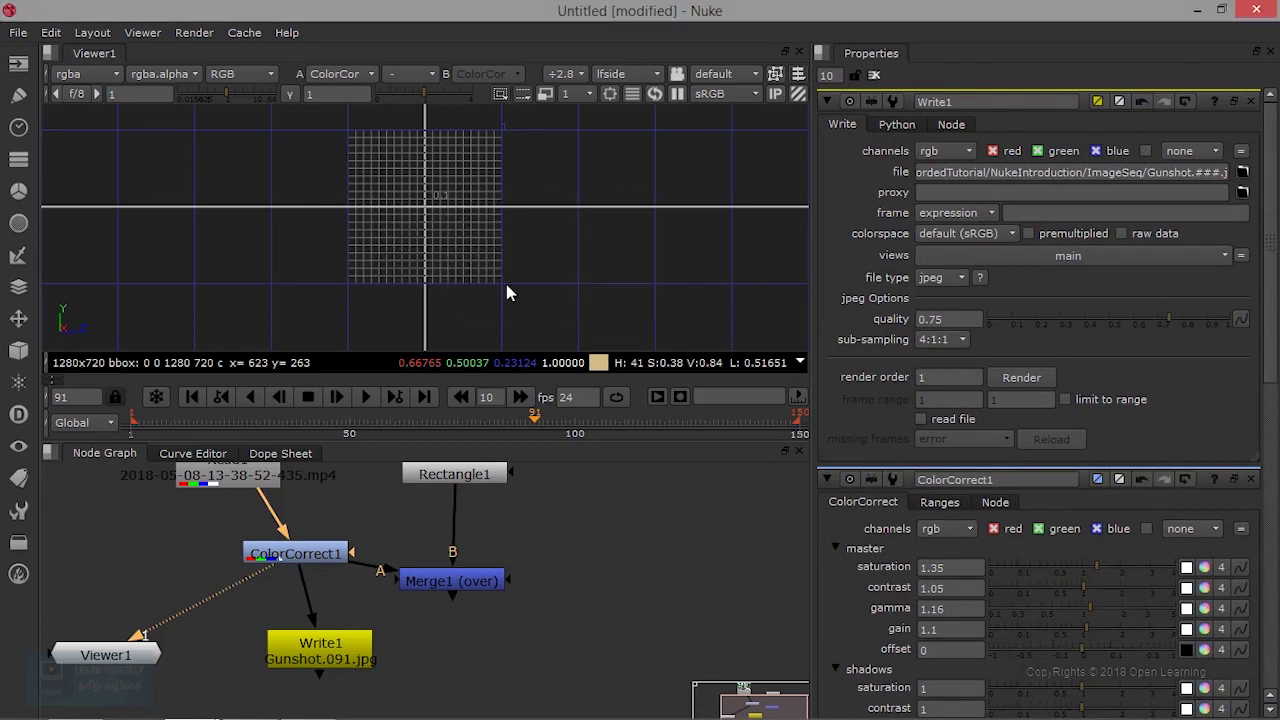
key("Tab")
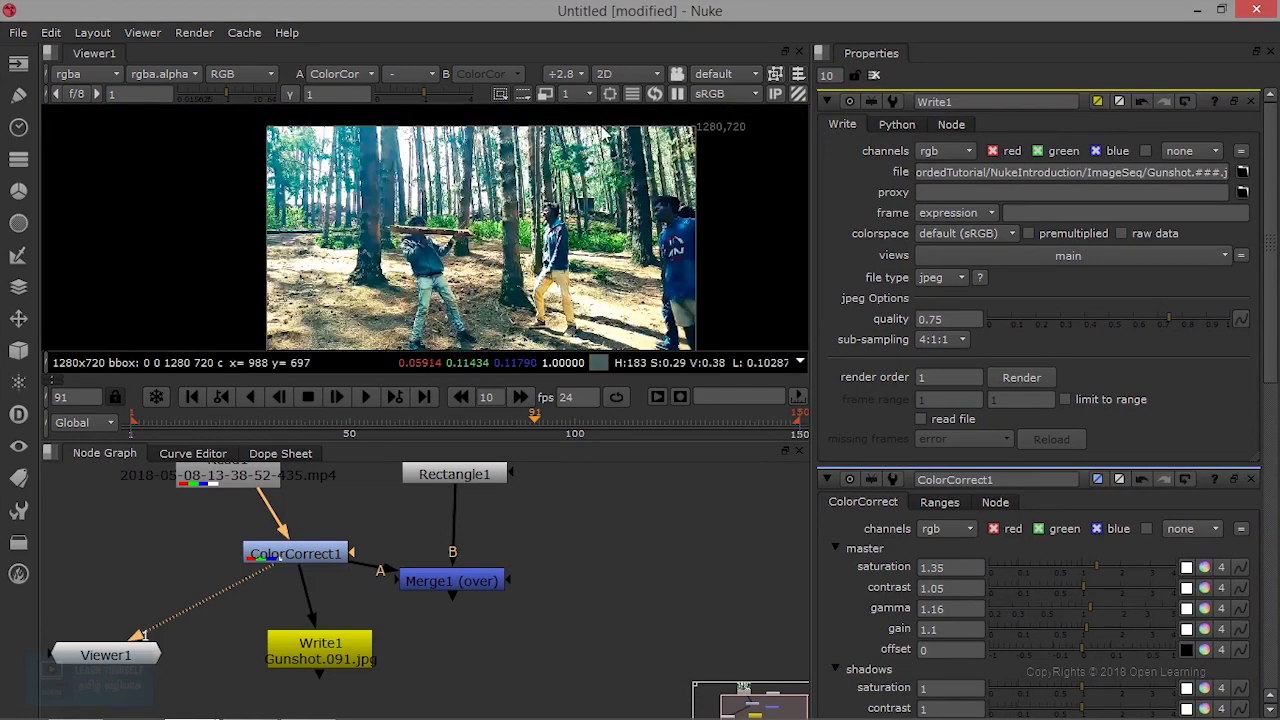
Switch the viewer to the 3D view and back to 2D.
left_click(627, 74)
left_click(623, 111)
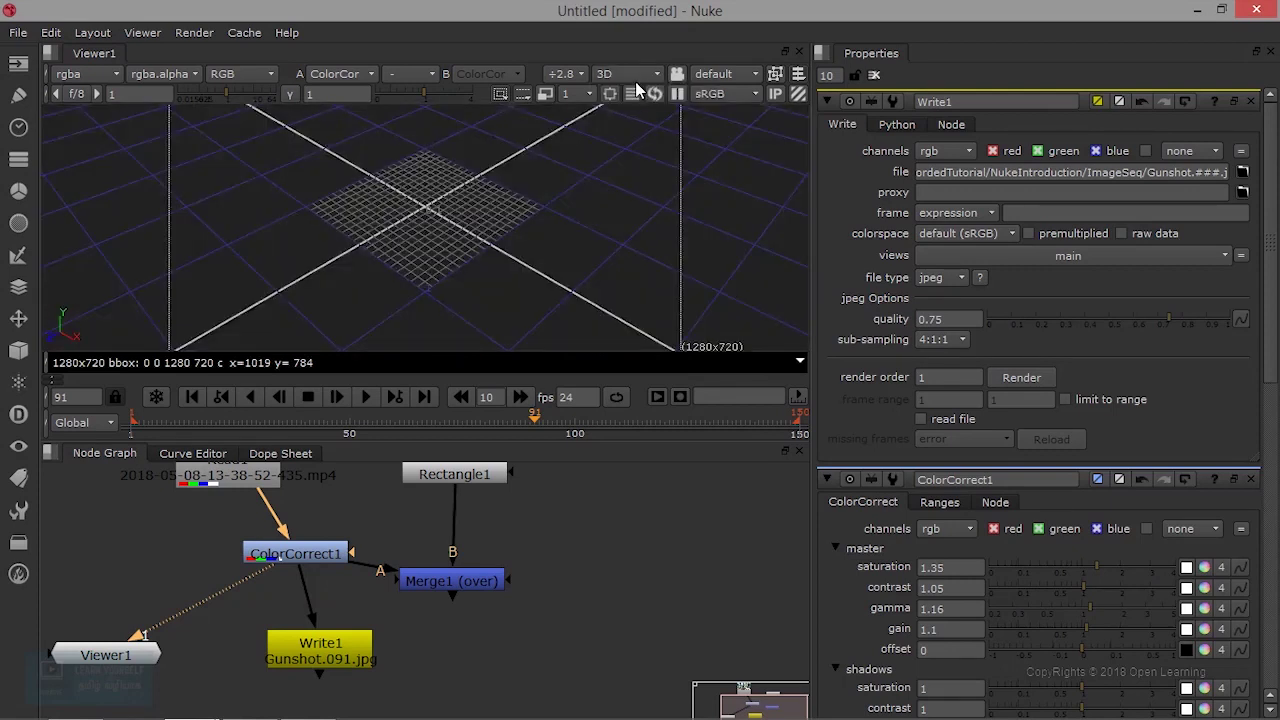
left_click(634, 75)
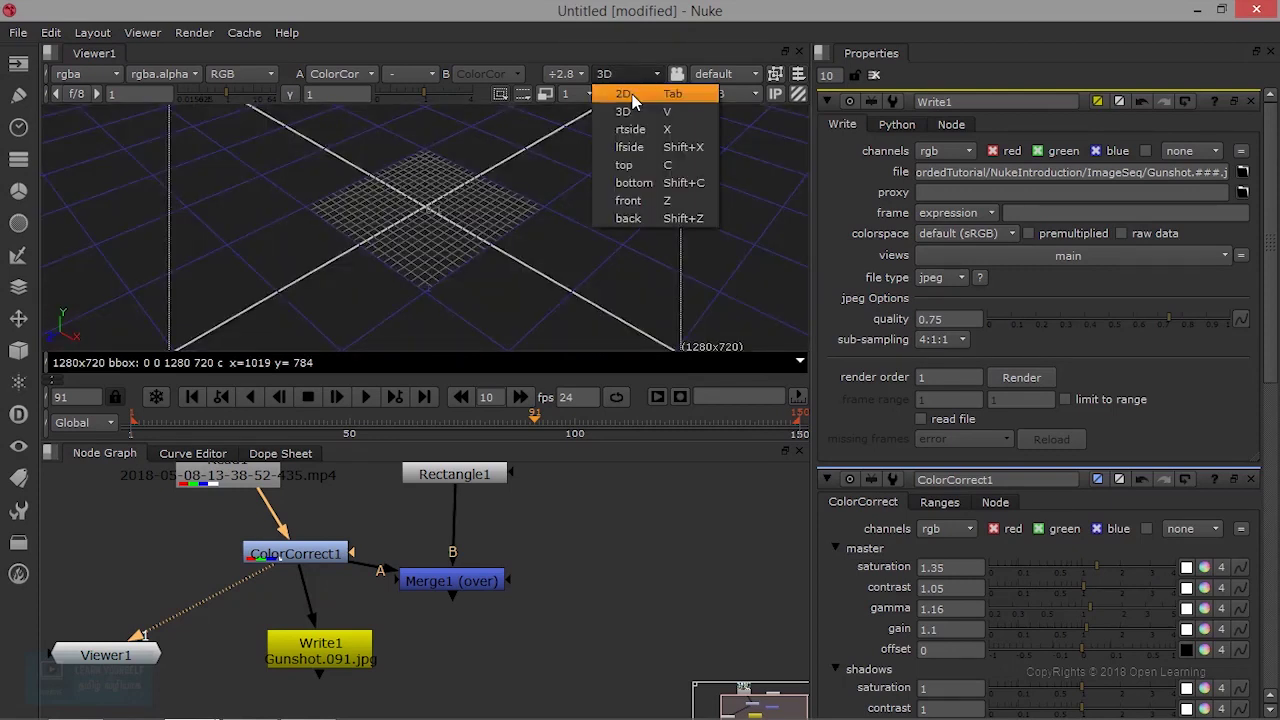
left_click(630, 94)
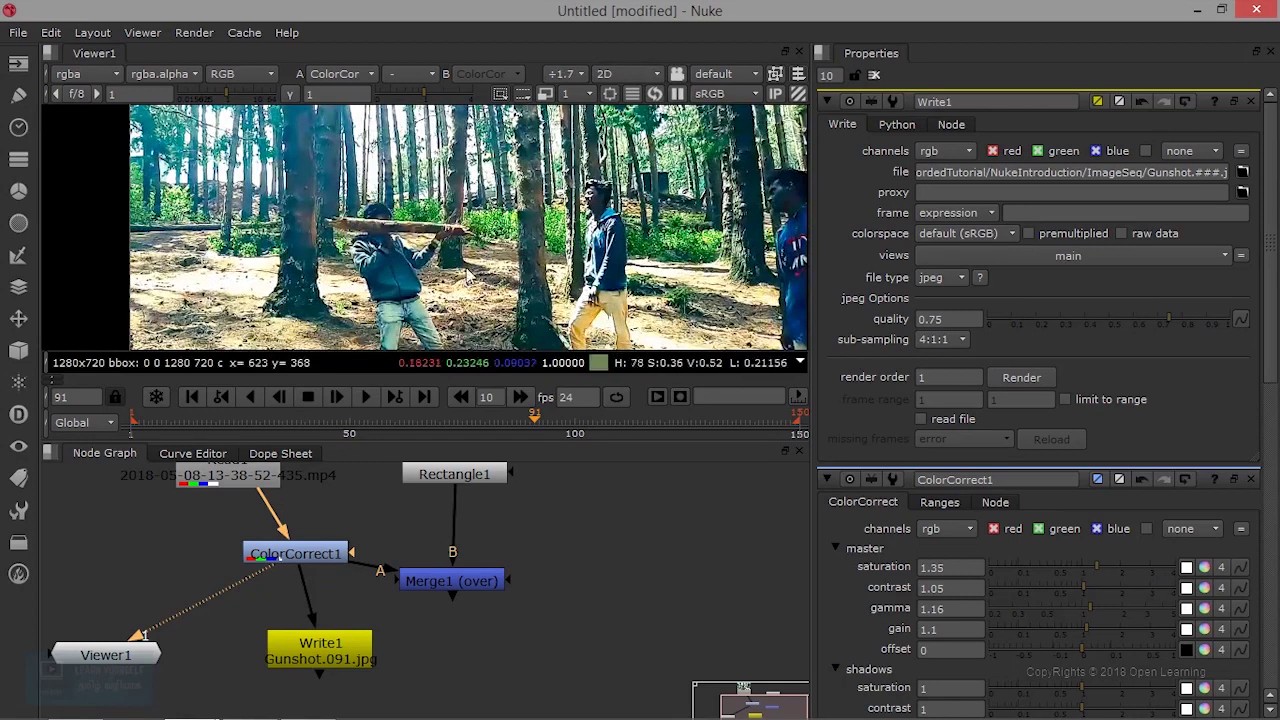
scroll(466, 283, "up", 2)
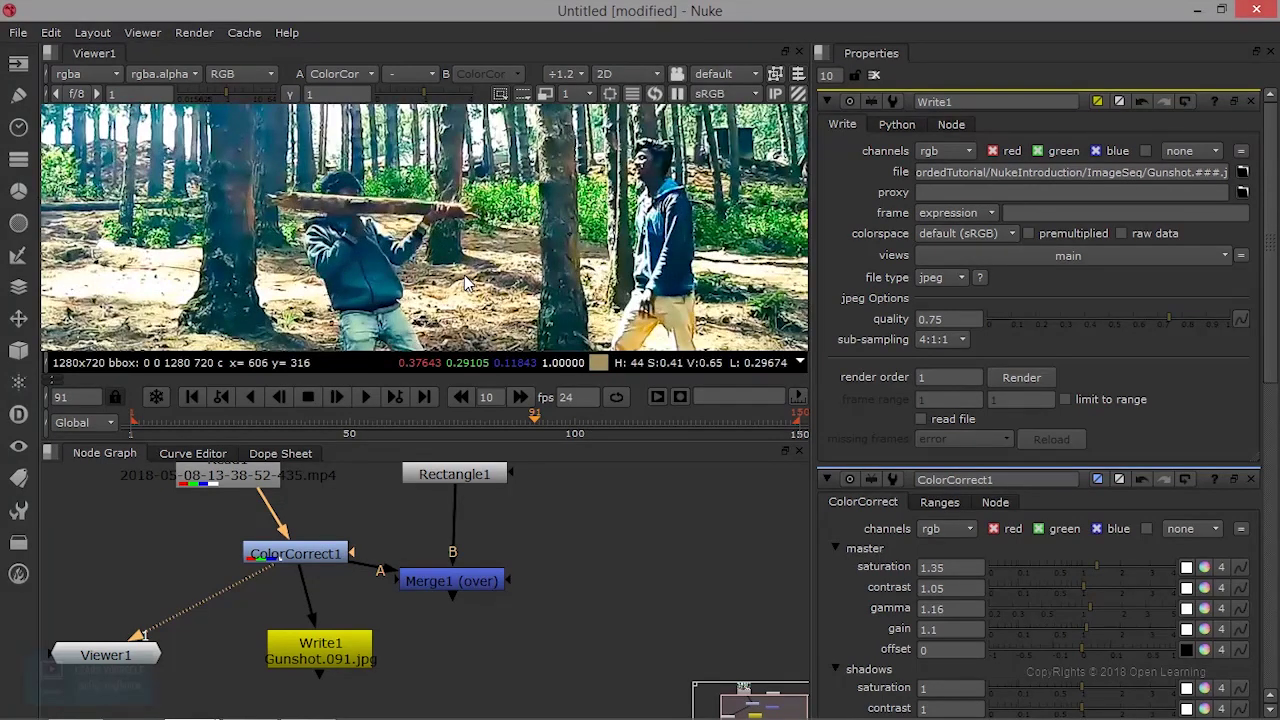
scroll(466, 283, "down", 4)
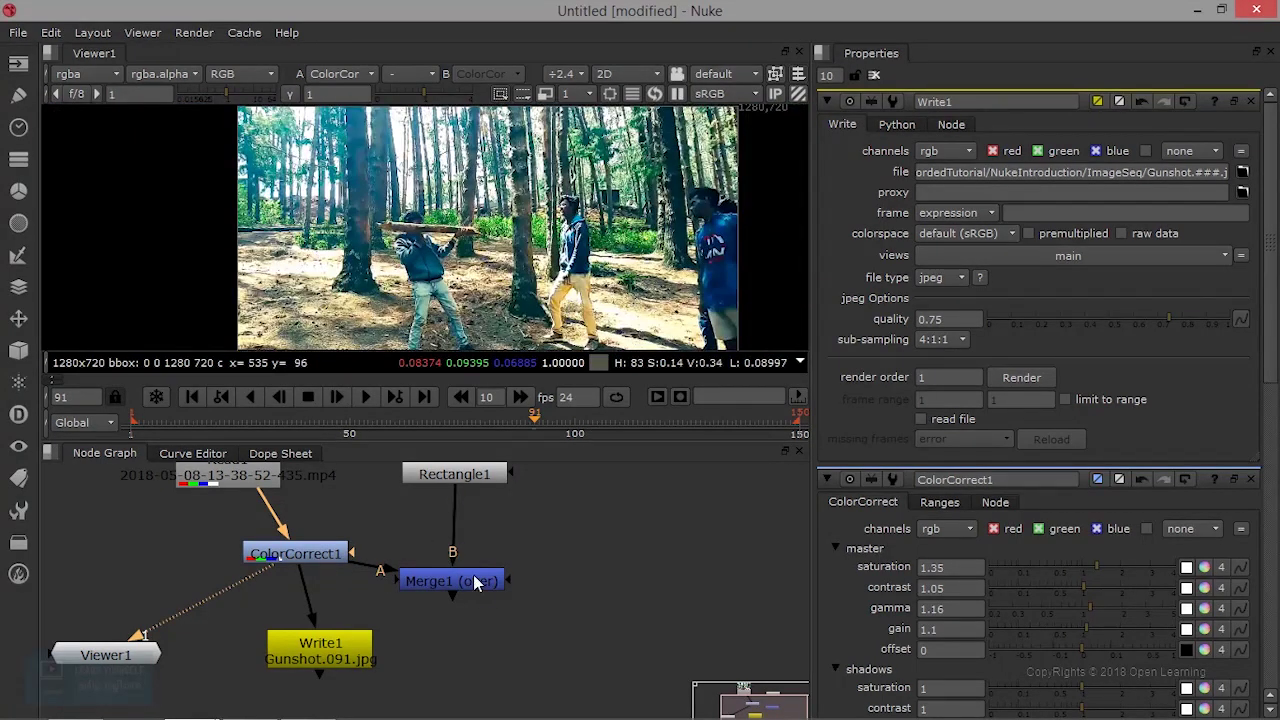
Move the Merge node closer to ColorCorrect and display its result through viewer input 1.
left_click_drag(473, 583, 461, 583)
left_click_drag(331, 556, 318, 552)
left_click_drag(426, 583, 417, 560)
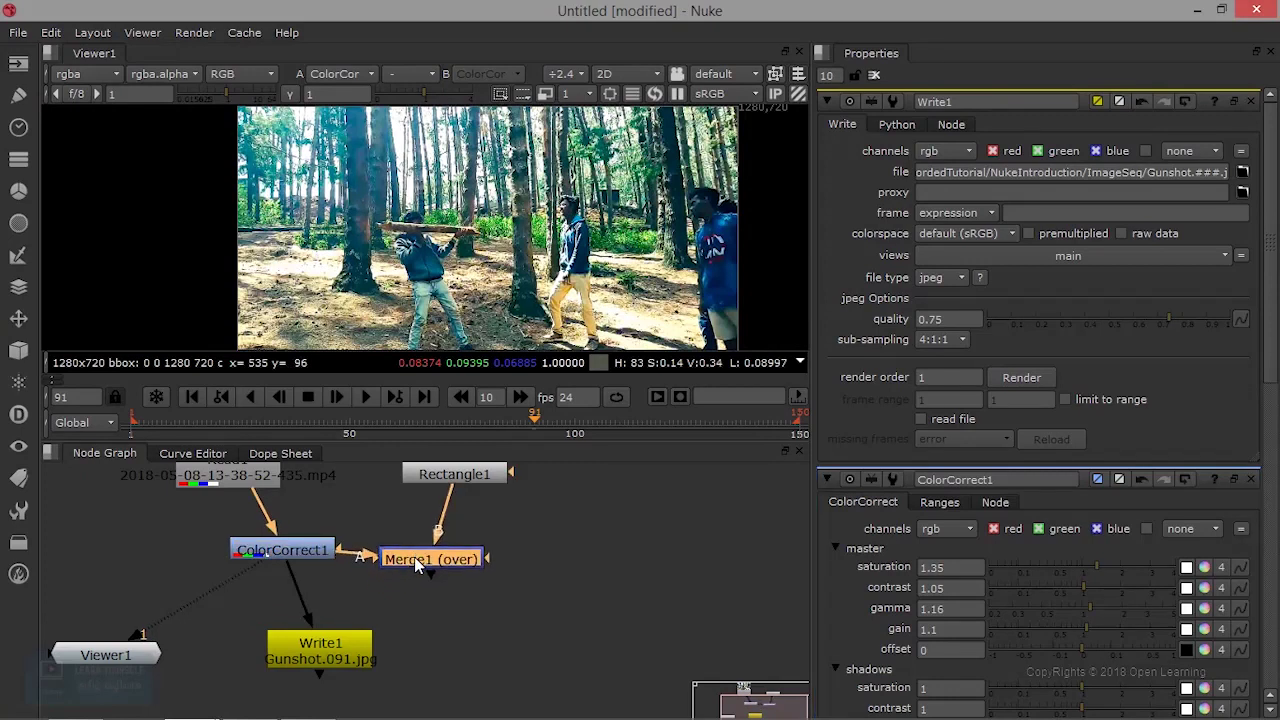
key("1")
scroll(497, 285, "down", 3)
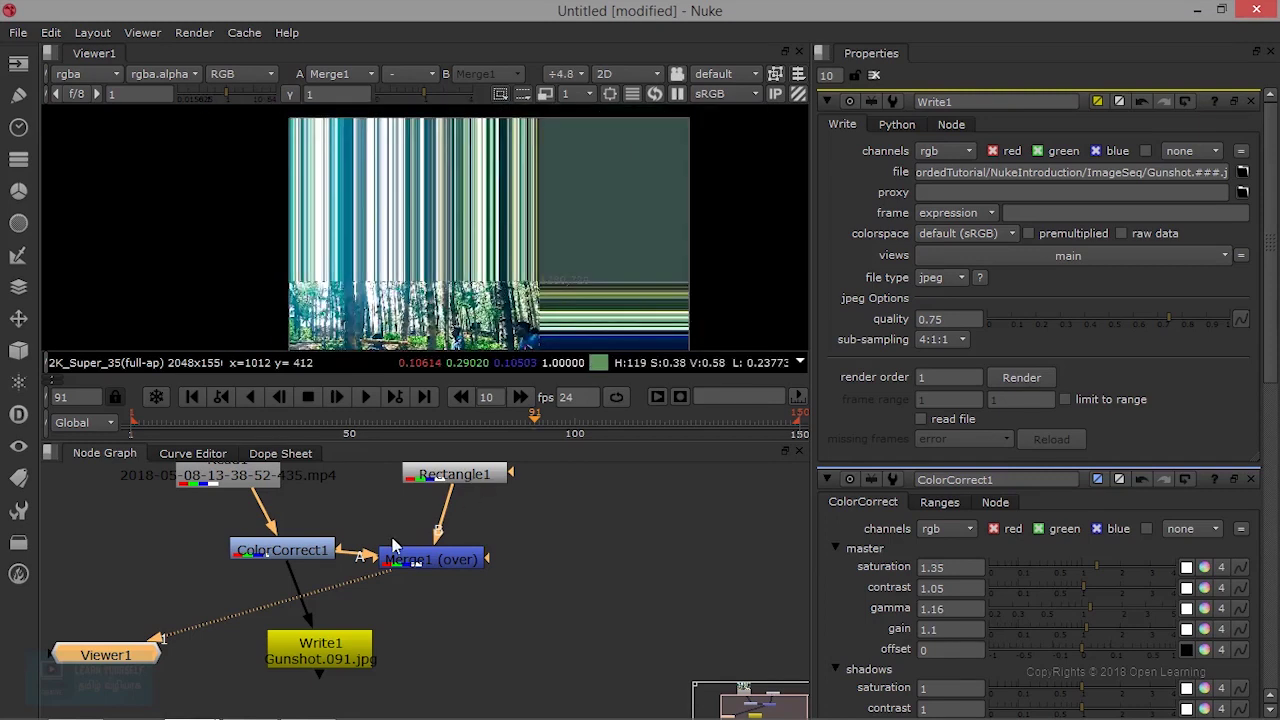
Tidy the node graph by placing the Viewer below the Merge node and spreading out the ColorCorrect and Write nodes.
left_click_drag(288, 551, 260, 546)
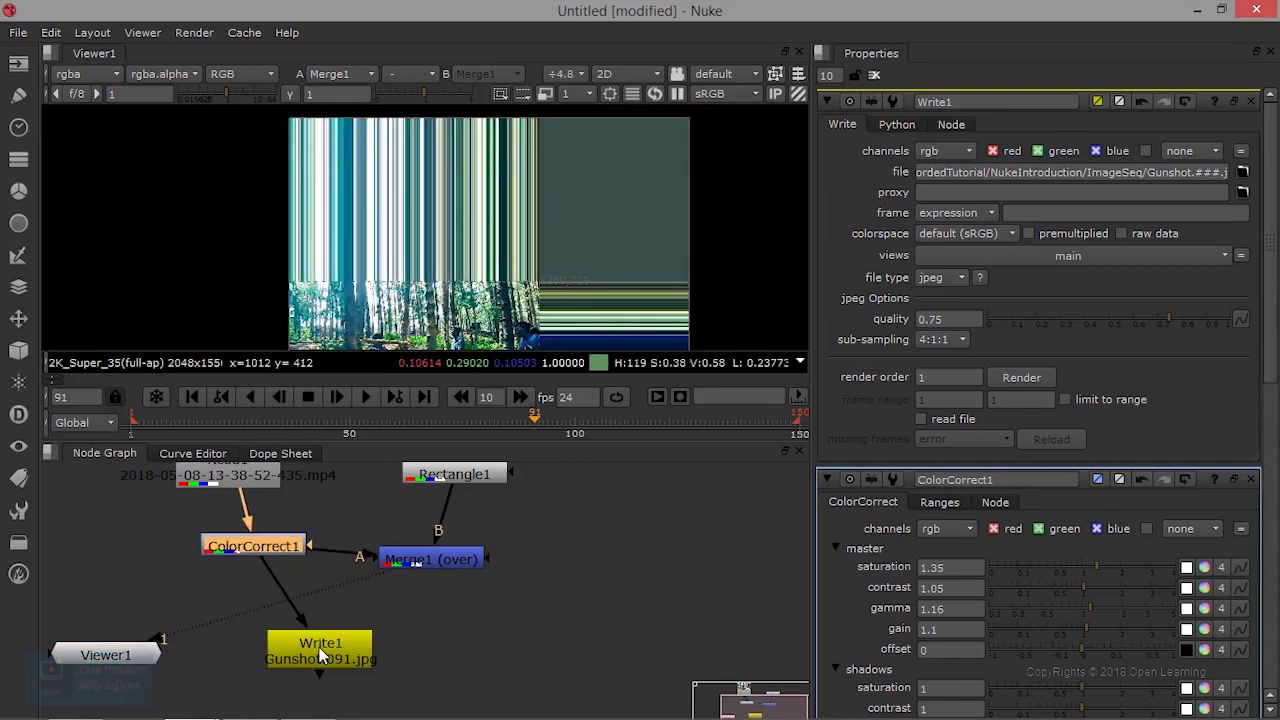
left_click_drag(320, 655, 334, 680)
left_click_drag(154, 657, 527, 644)
left_click_drag(452, 565, 469, 559)
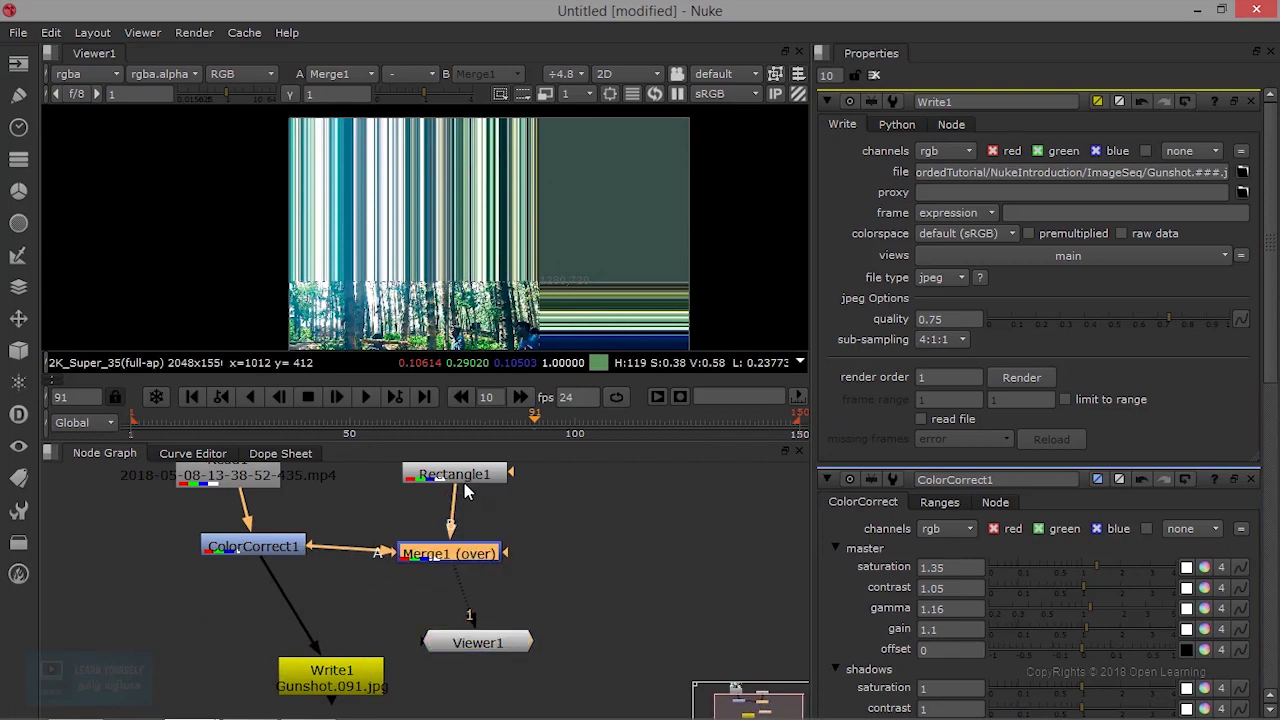
left_click_drag(467, 477, 461, 476)
left_click_drag(452, 565, 440, 573)
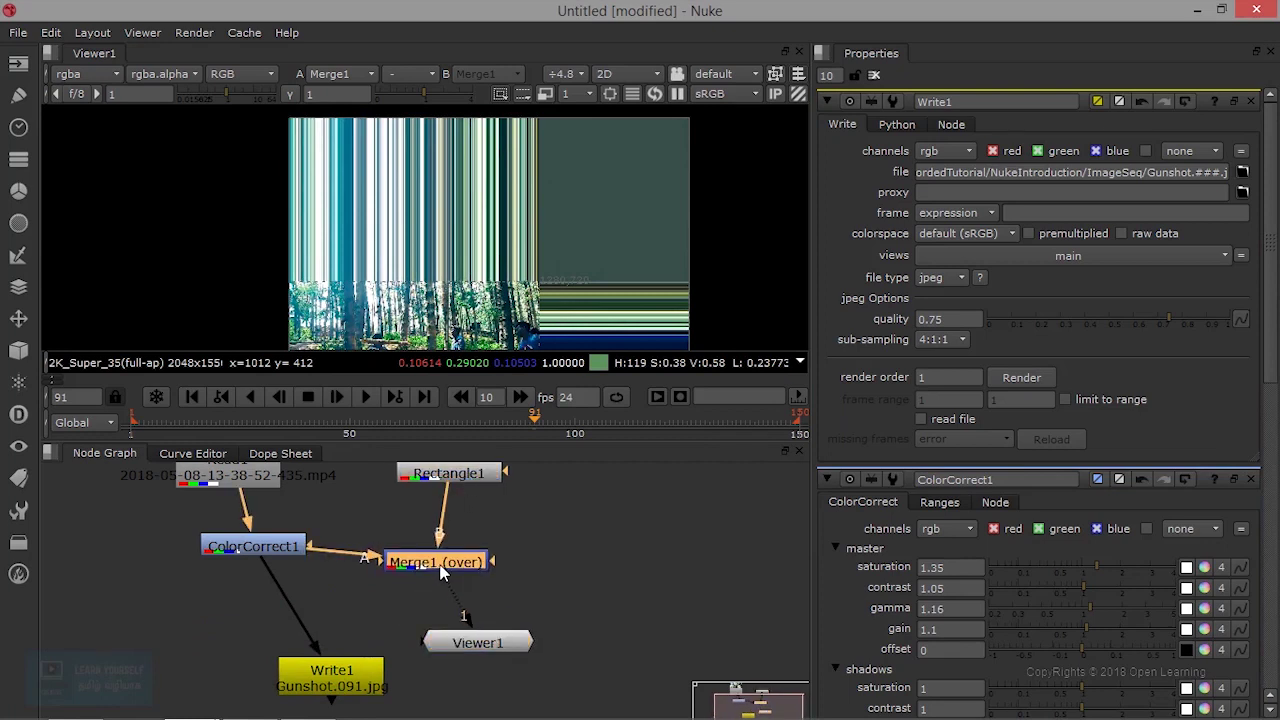
Swap the Merge node's A and B inputs so the rectangle lies over the color-corrected footage.
key("shift+x")
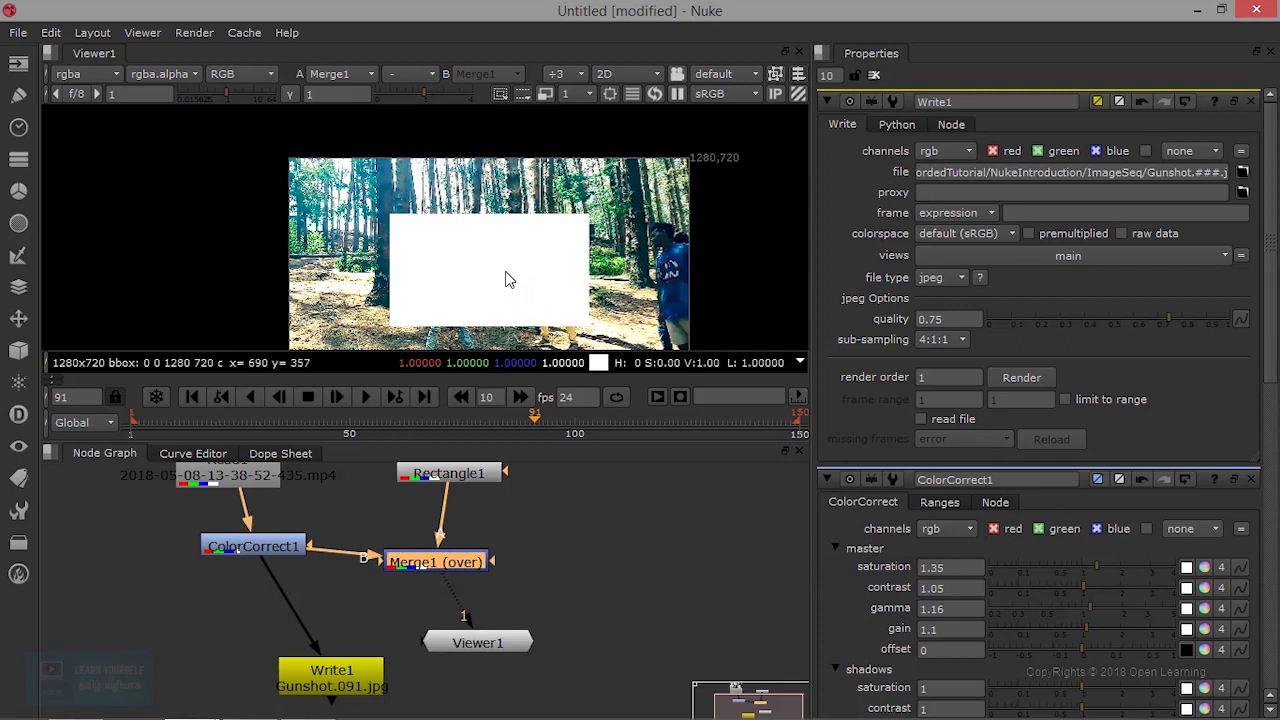
scroll(507, 279, "up", 2)
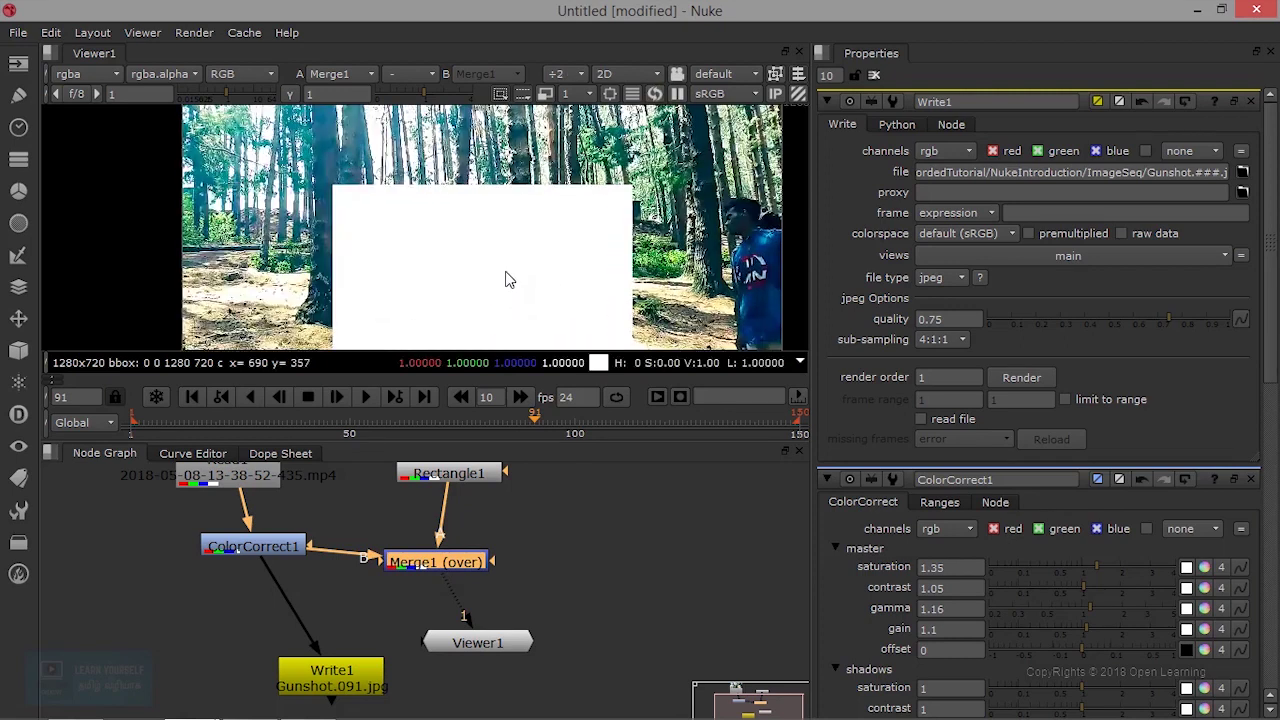
scroll(507, 279, "down", 1)
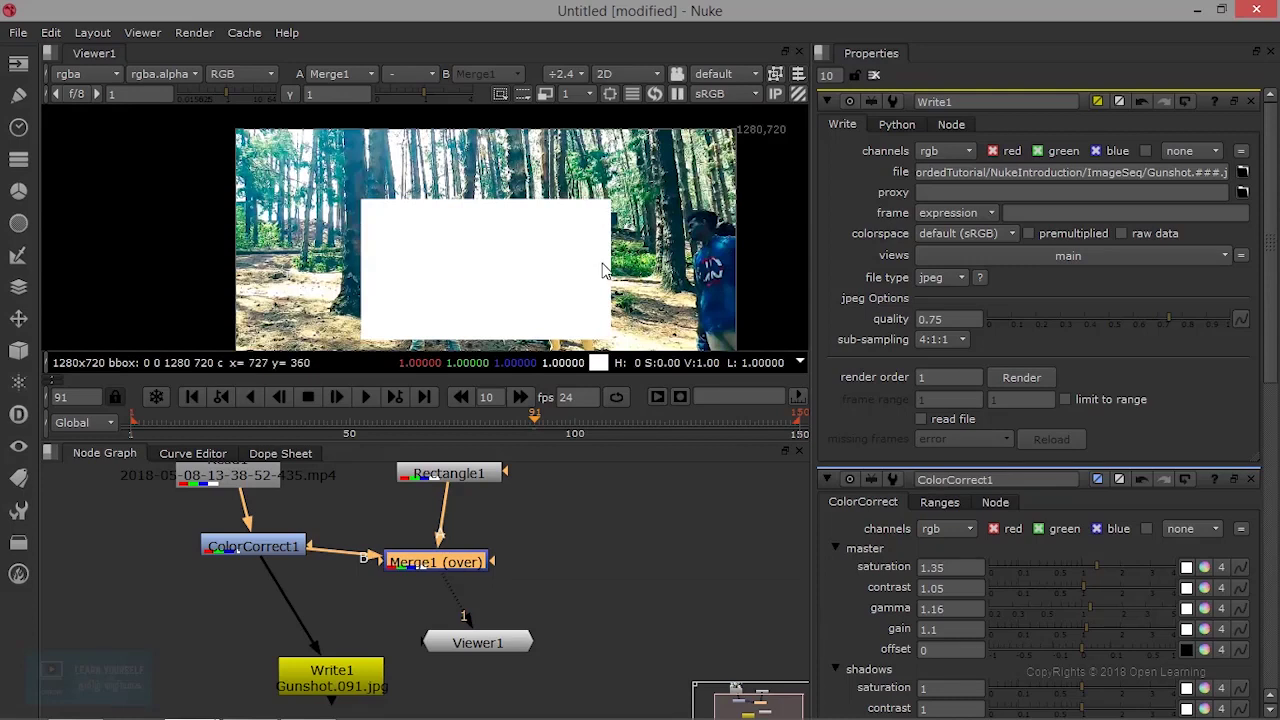
Open the Rectangle node's color properties and set its color to a brownish red of 0.39, 0.11, 0.085.
left_click(483, 484)
double_click(483, 484)
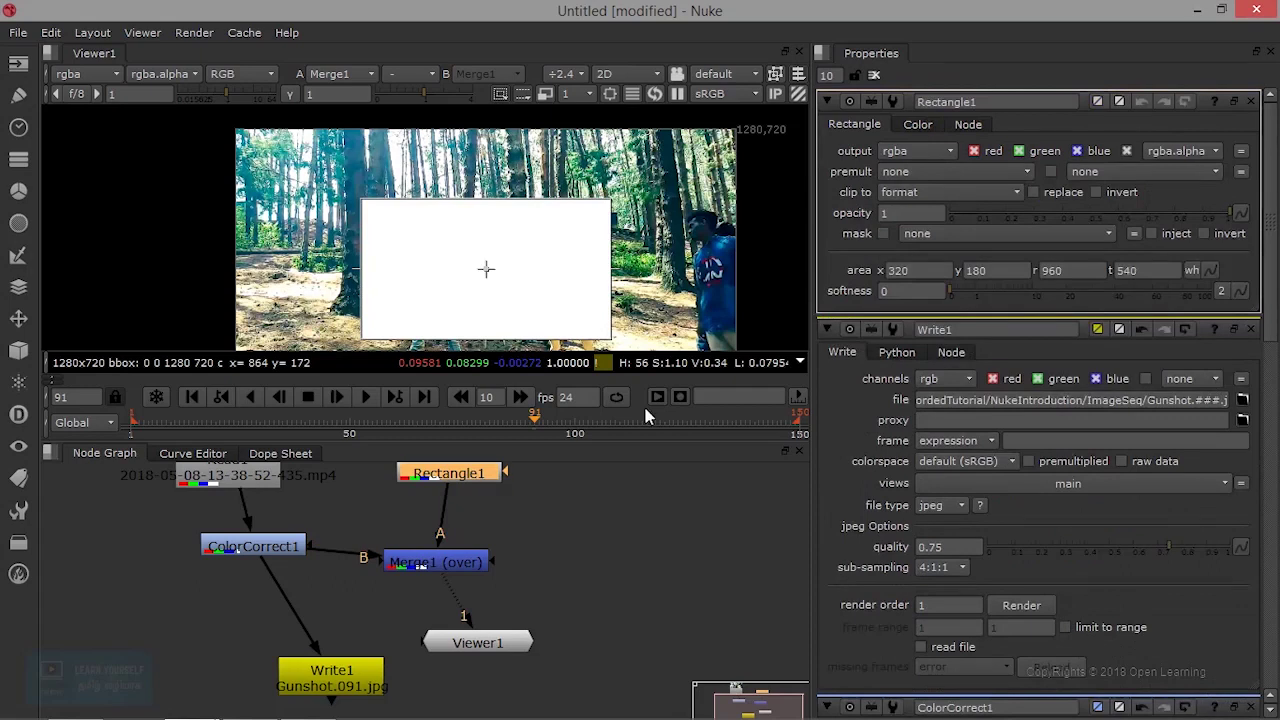
left_click(917, 124)
scroll(470, 482, "down", 1)
mouse_move(462, 479)
left_mouse_down()
mouse_move(465, 497)
mouse_move(479, 490)
left_mouse_up()
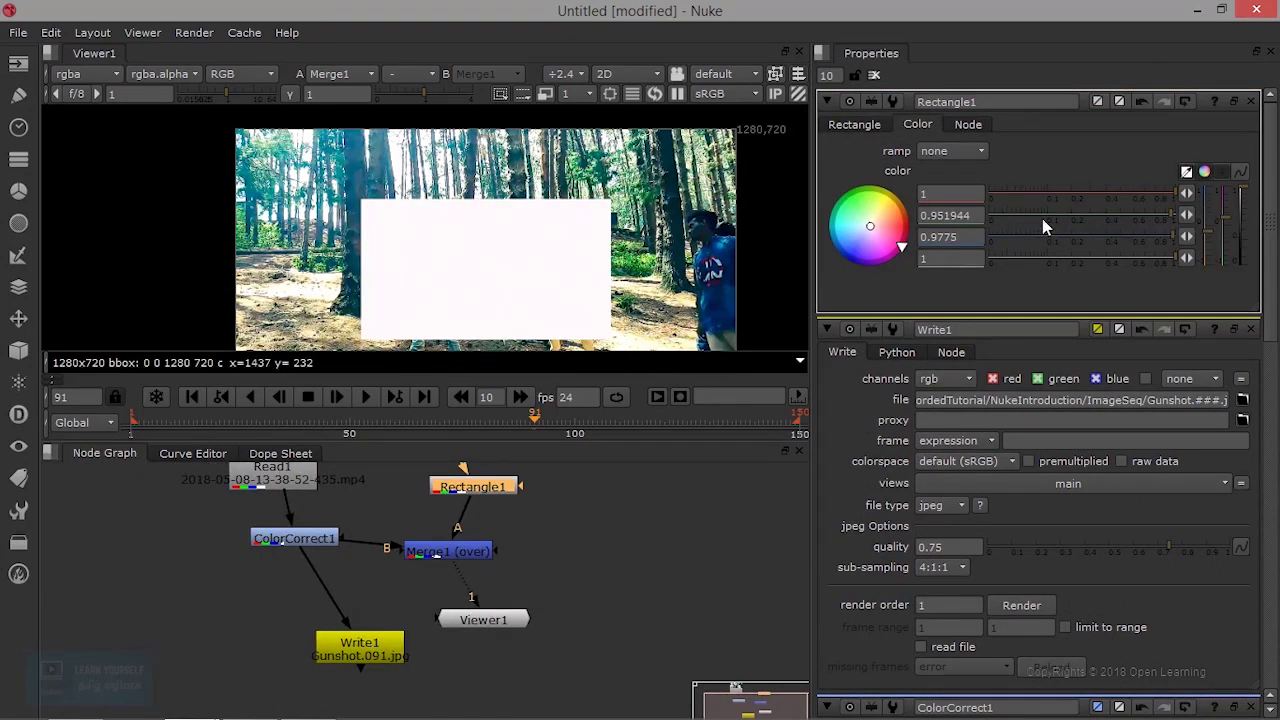
left_click_drag(1170, 198, 1043, 234)
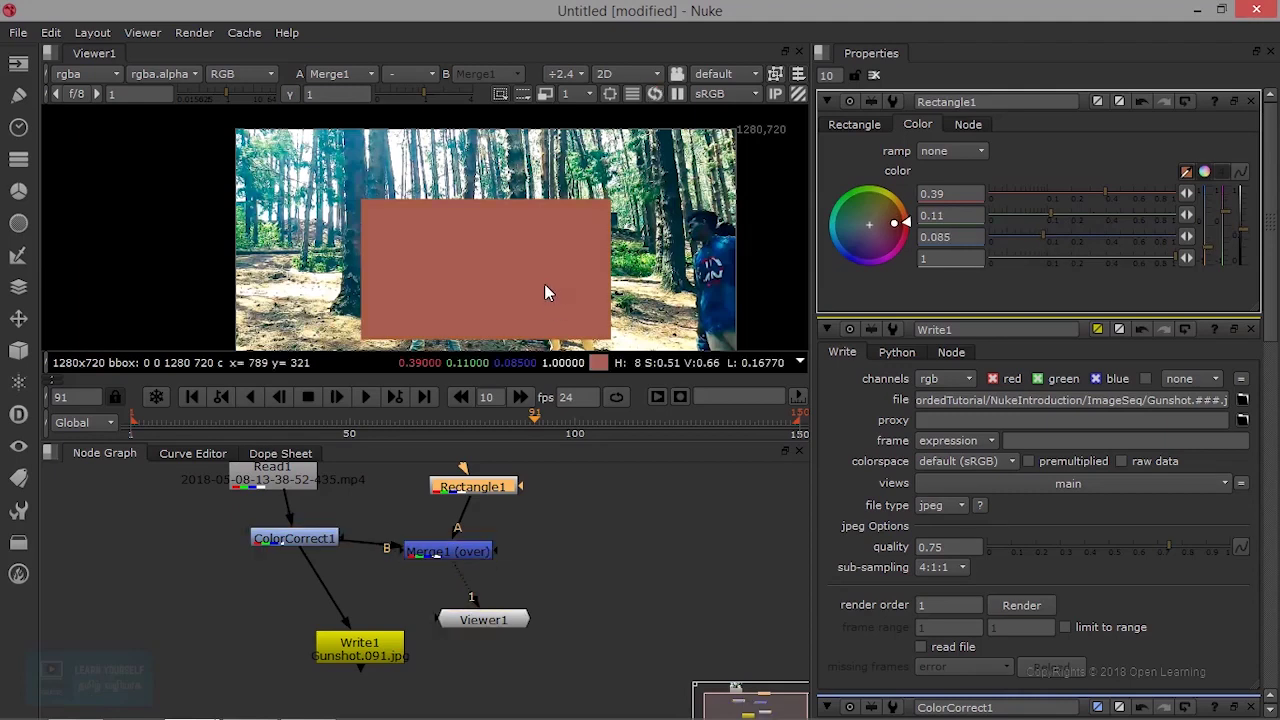
scroll(544, 283, "up", 2)
scroll(544, 293, "up", 1)
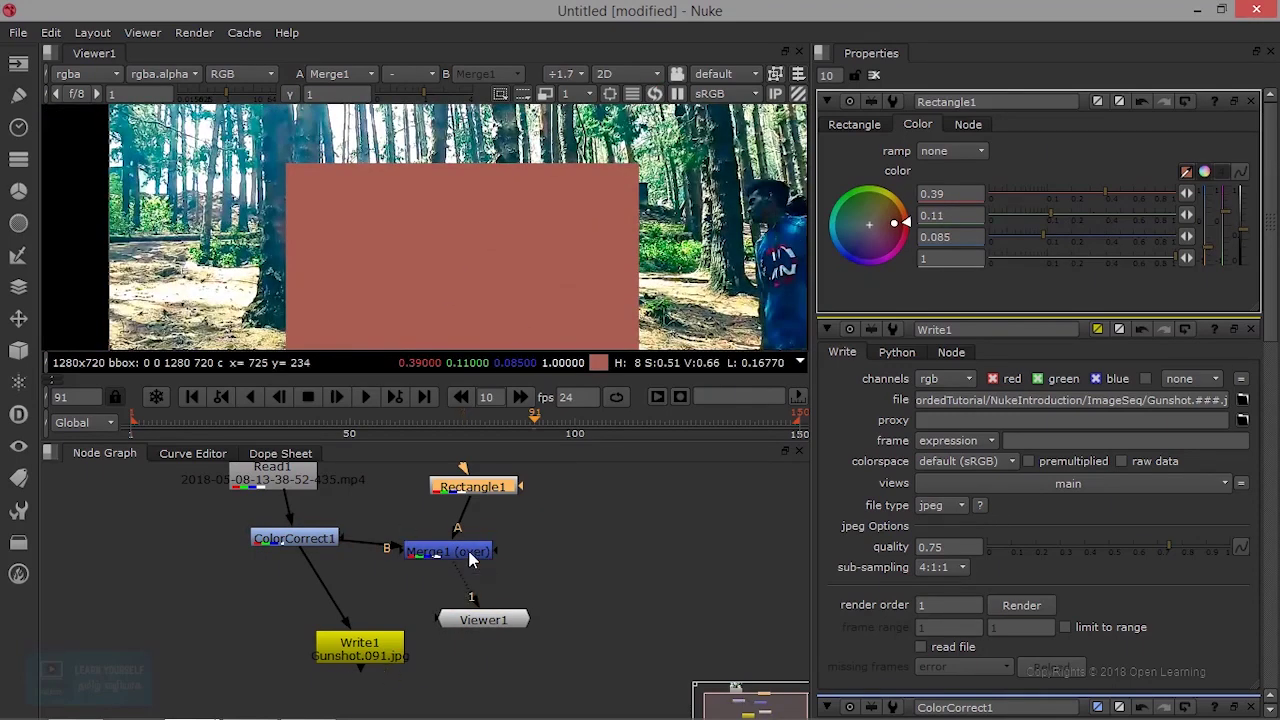
Nudge the Merge and Viewer nodes, and add a RotoPaint node and a Roto node to the graph.
left_click_drag(476, 552, 469, 558)
left_click_drag(472, 609, 465, 617)
left_click(18, 95)
left_click(90, 121)
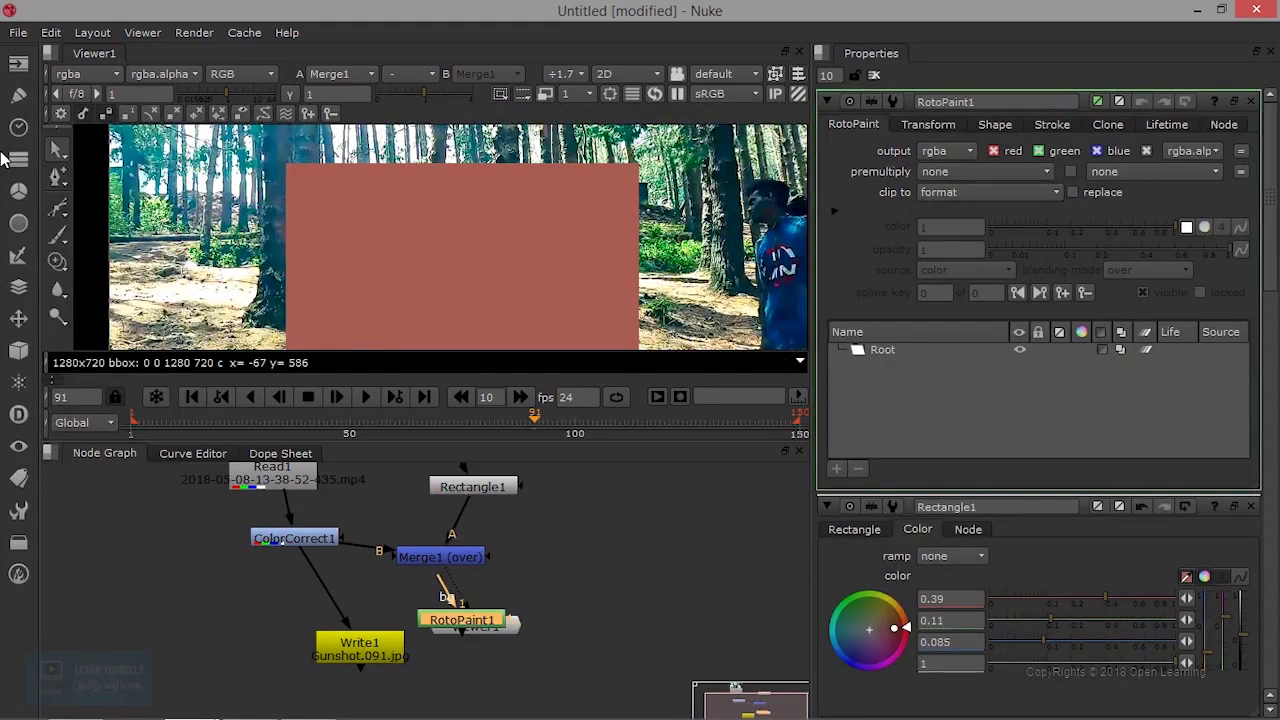
left_click(17, 97)
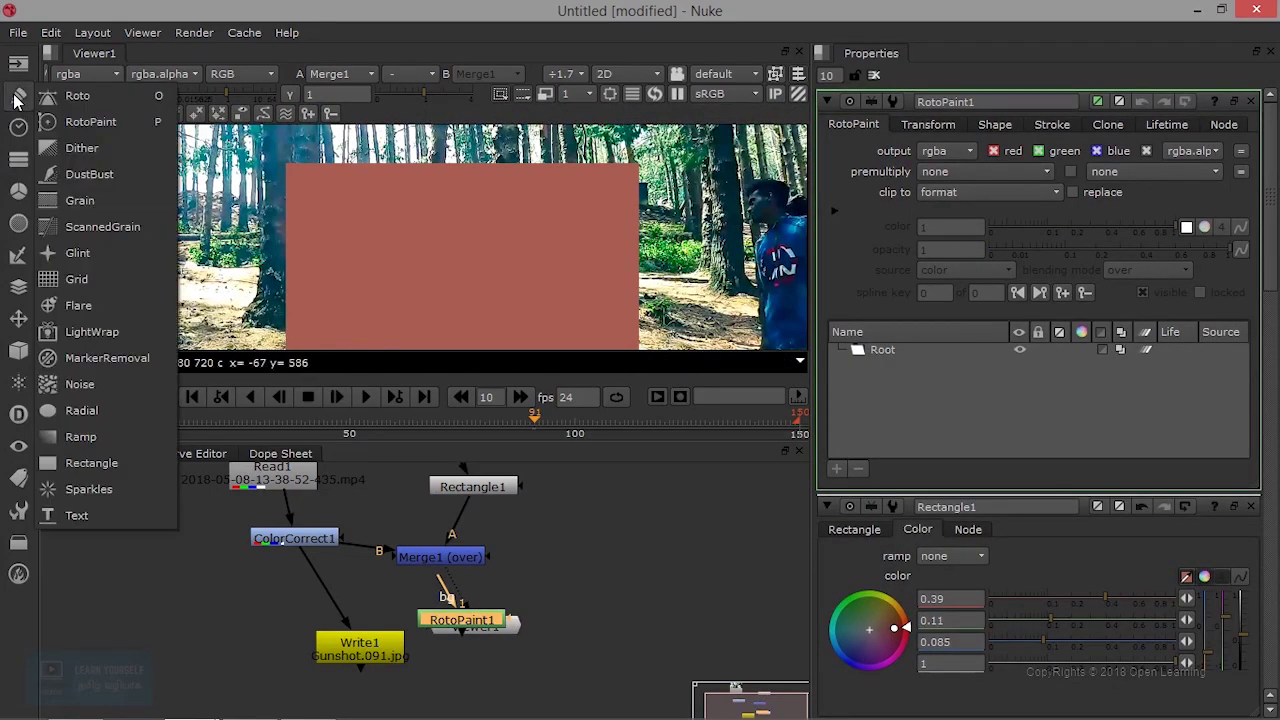
left_click(75, 96)
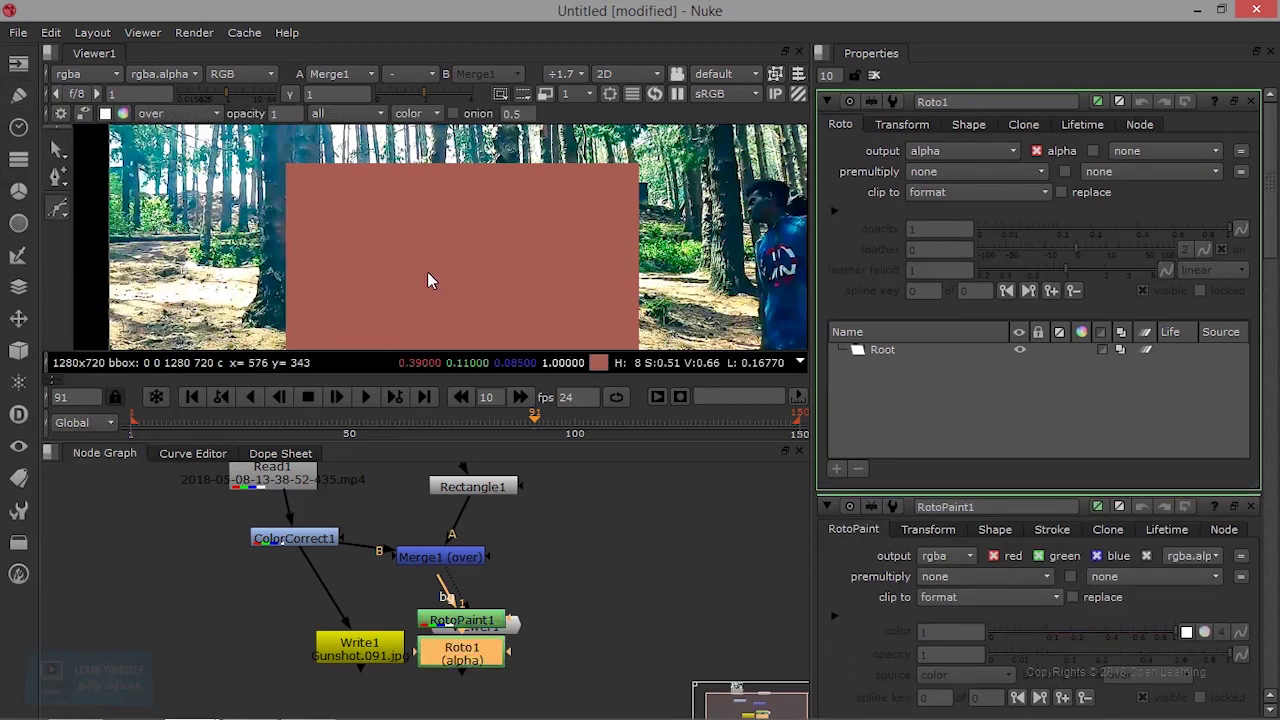
Draw a closed eight-point Bezier roto shape, wide and flat, inside the red rectangle.
left_click(327, 274)
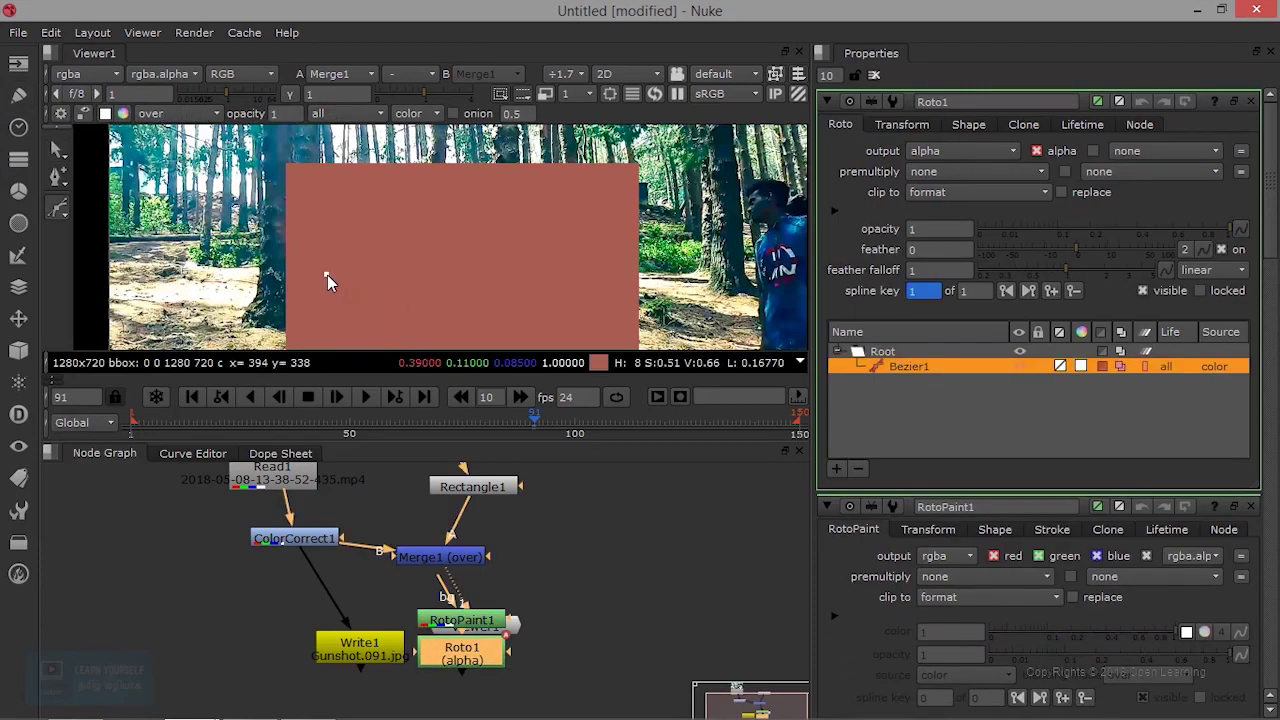
left_click(325, 244)
left_click(382, 246)
left_click(465, 242)
left_click(509, 248)
left_click(513, 284)
left_click(472, 298)
left_click(362, 292)
left_click(325, 272)
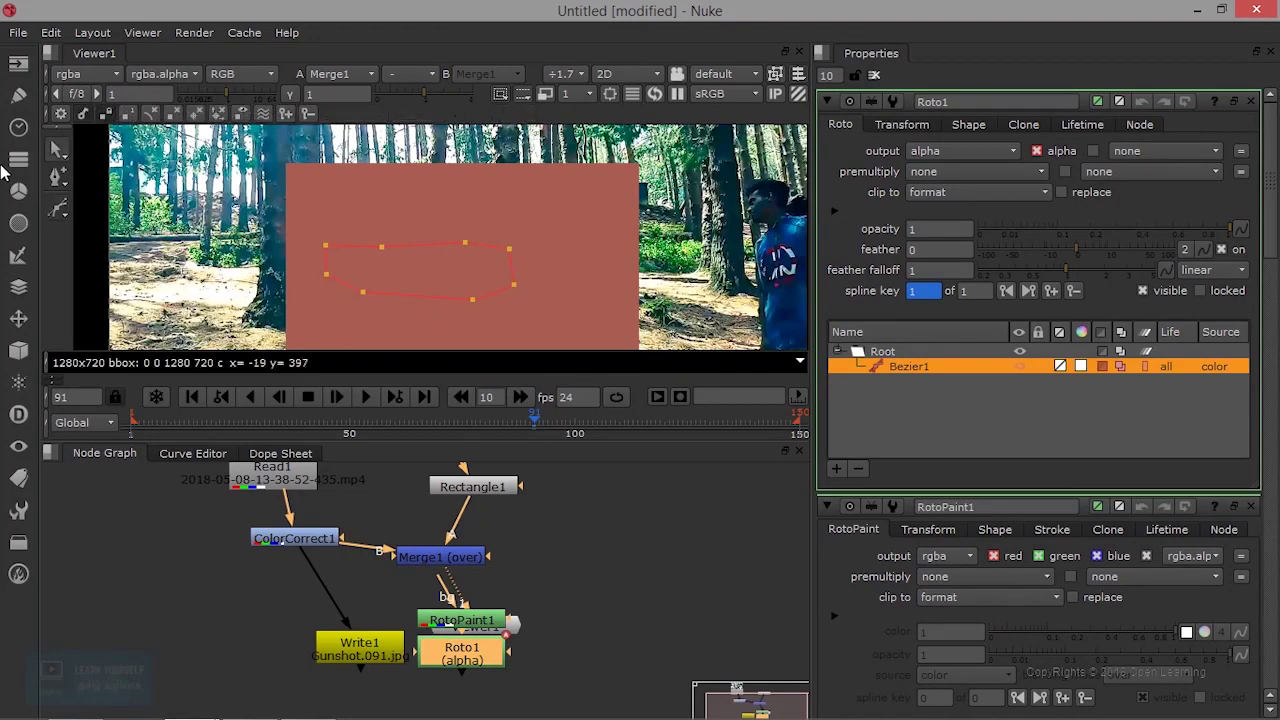
Move the Viewer node clear, delete the RotoPaint node, and place the Roto node beside the Merge node.
left_click(195, 596)
left_click_drag(482, 622, 645, 590)
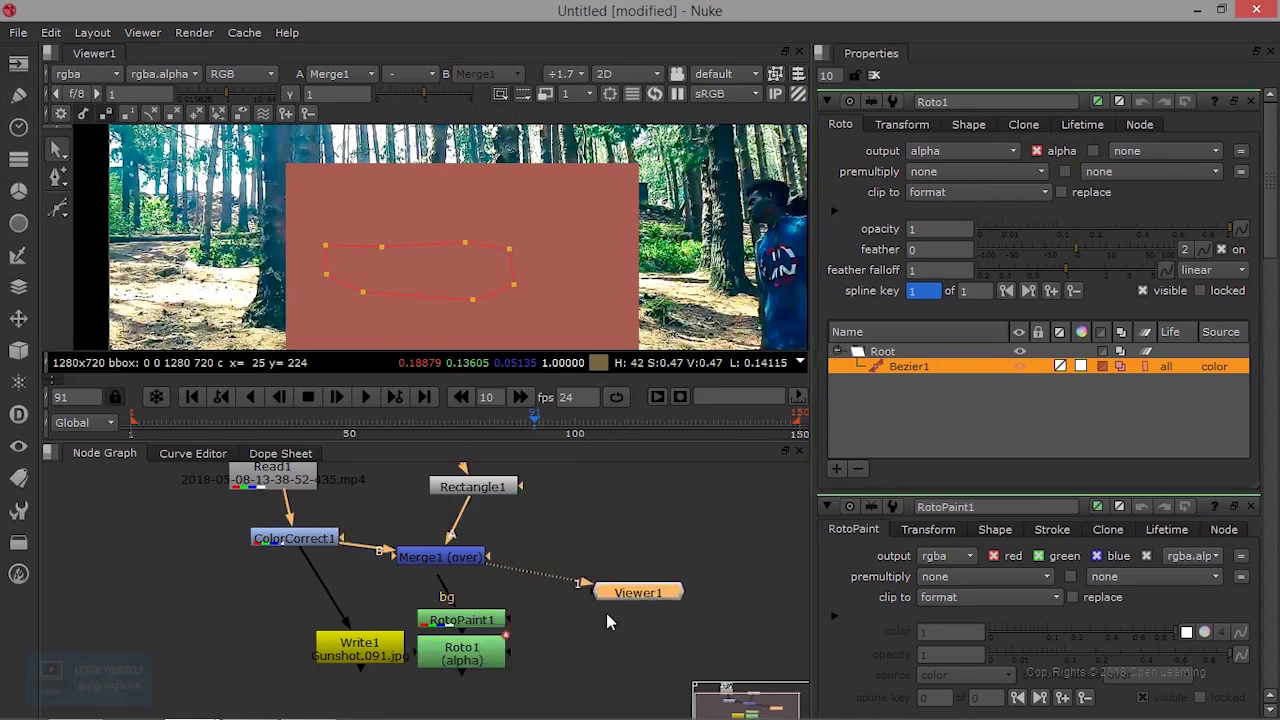
left_click_drag(506, 620, 640, 655)
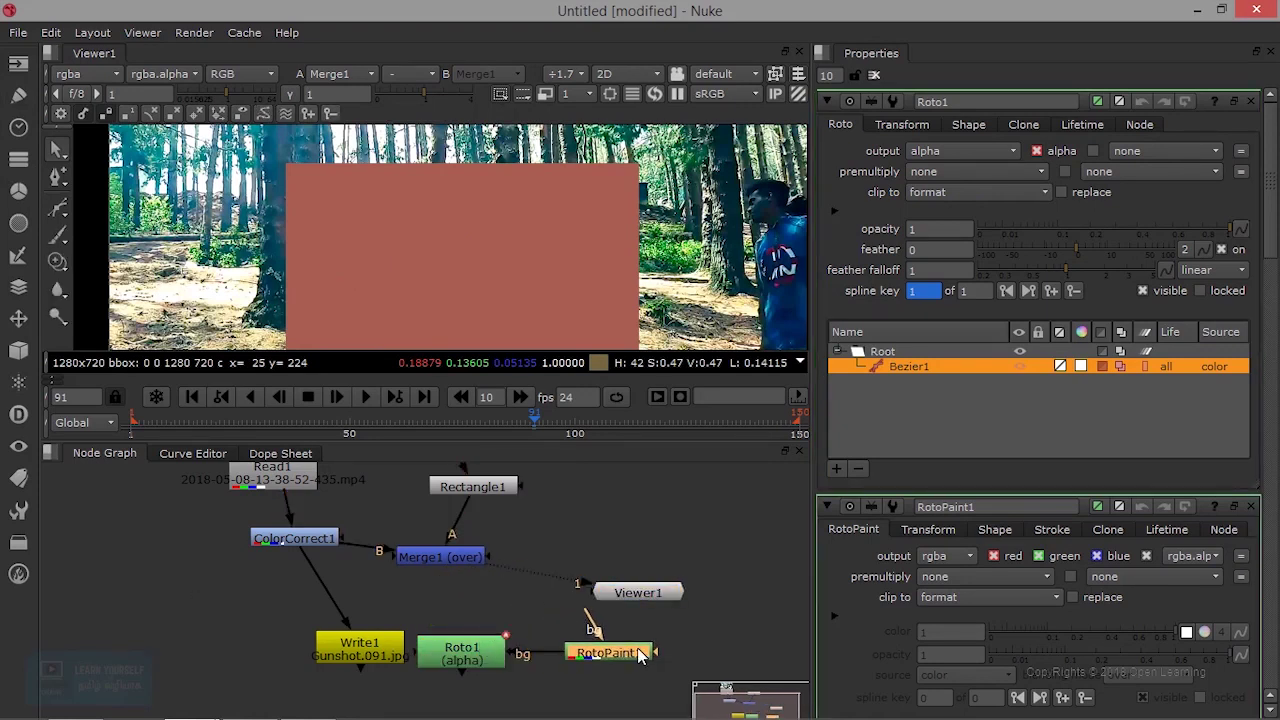
key("Delete")
left_click_drag(472, 652, 614, 542)
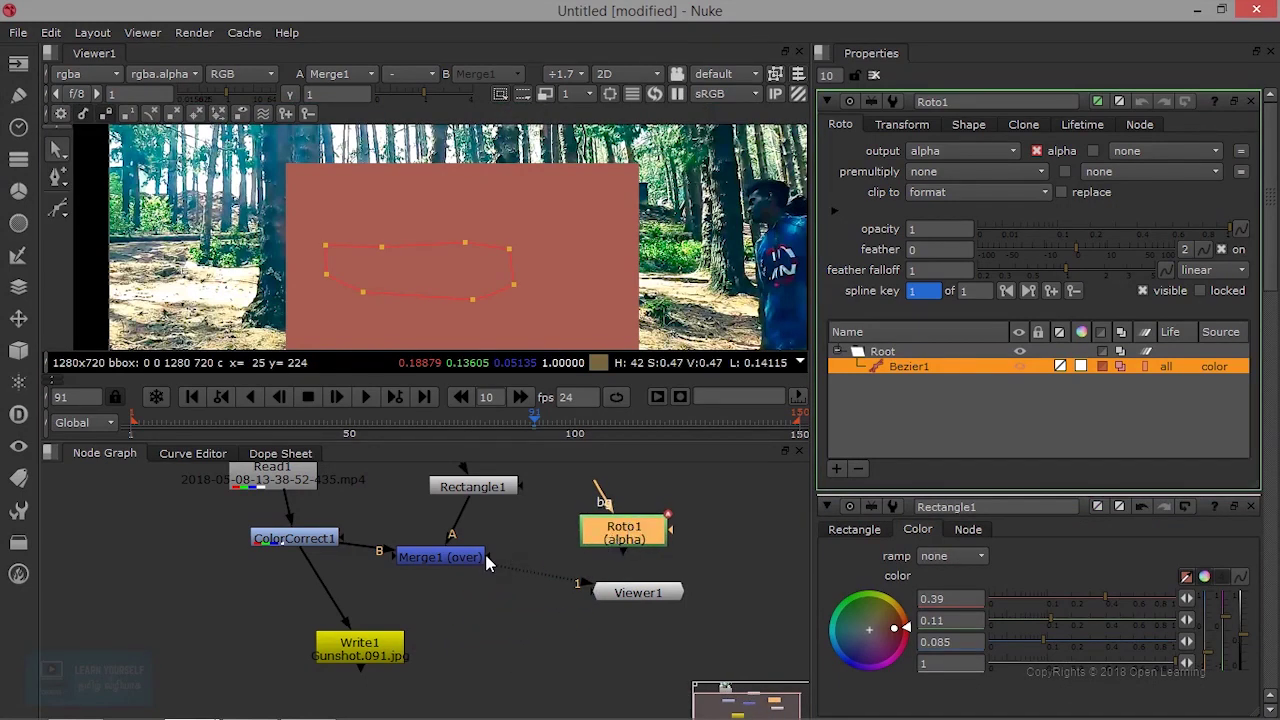
Connect the Merge node's mask input to the Roto node and tidy the Viewer and Roto nodes around it.
left_click_drag(488, 556, 615, 534)
left_click_drag(638, 592, 508, 616)
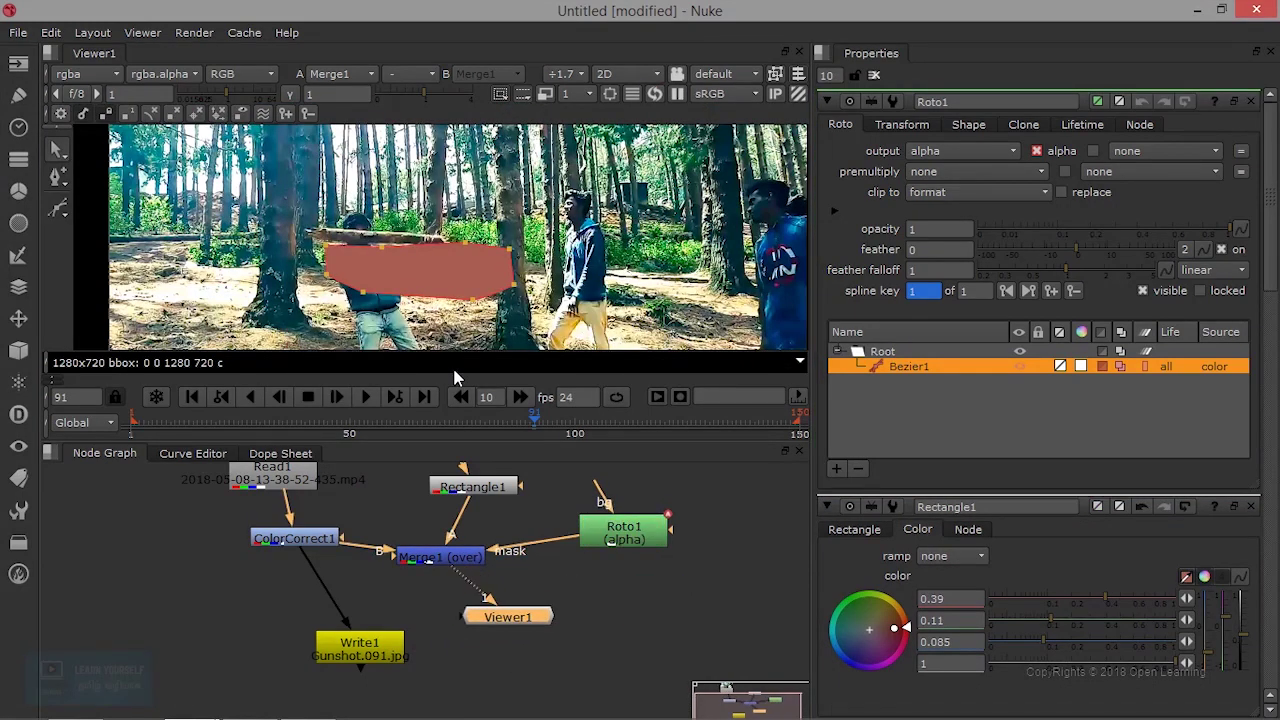
left_click_drag(580, 530, 561, 540)
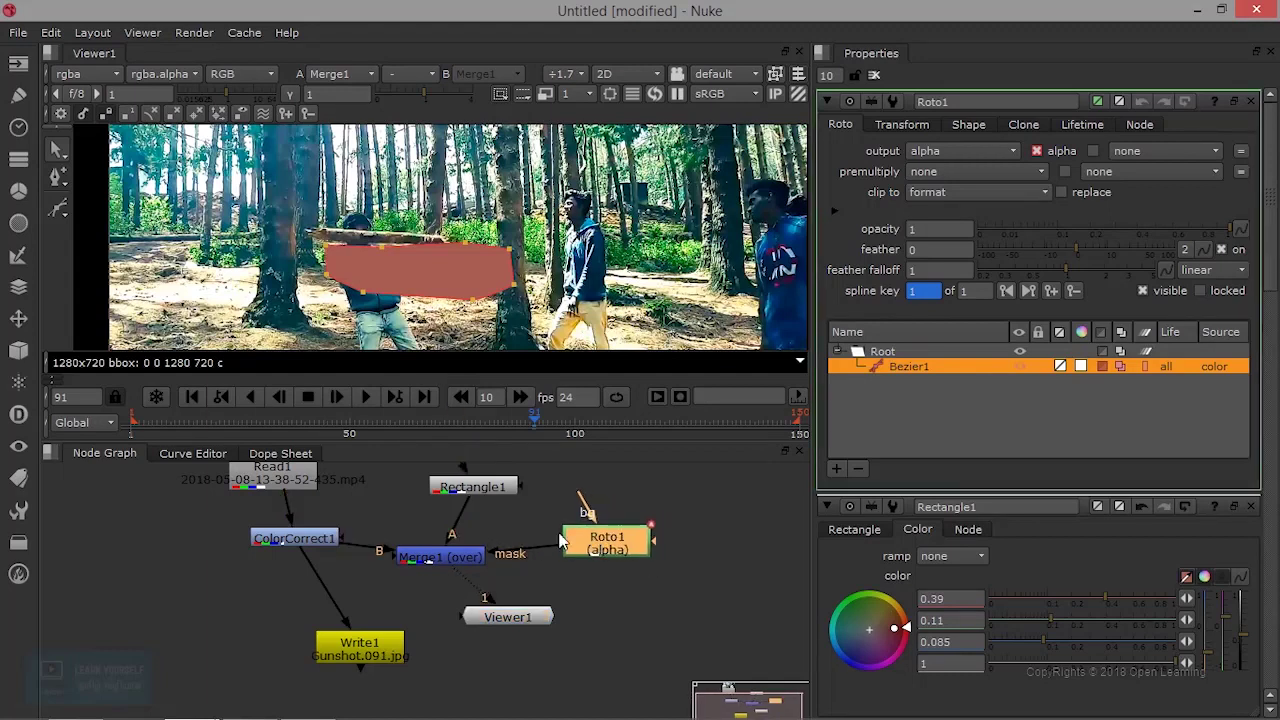
Adjust the upper edge of the roto shape and play the masked composite through to frame 135.
scroll(341, 241, "up", 4)
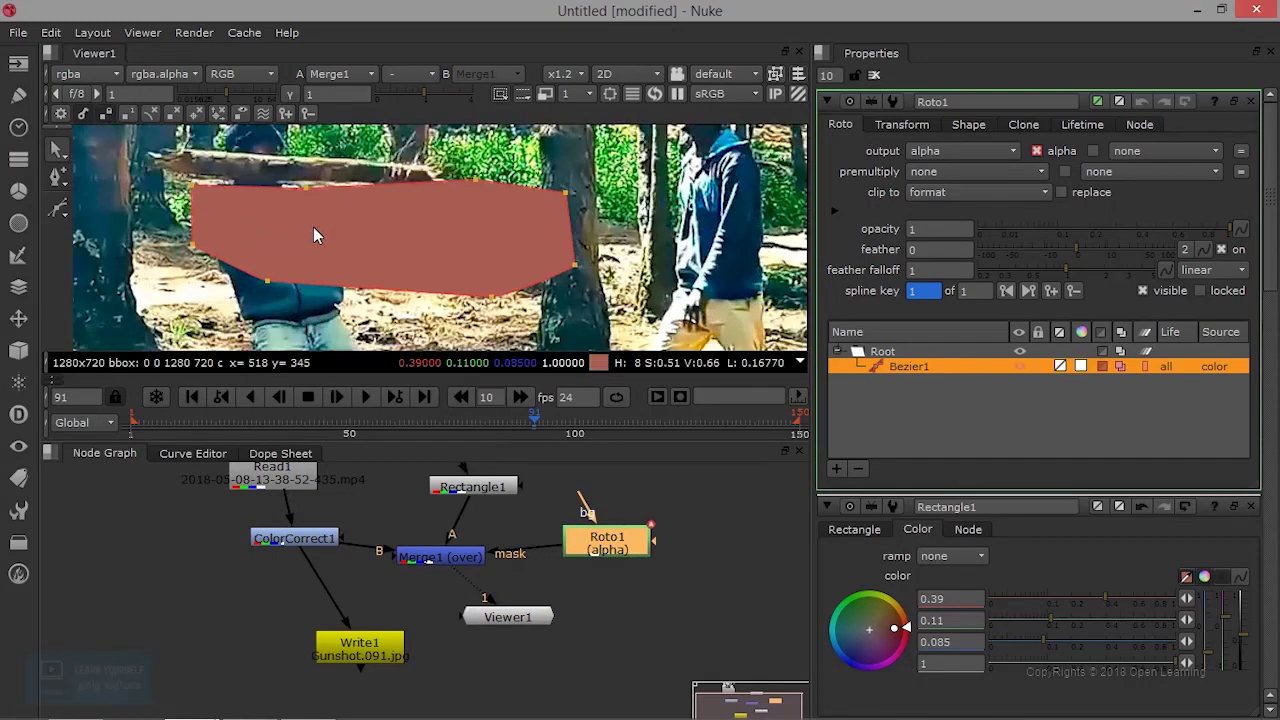
scroll(321, 250, "down", 5)
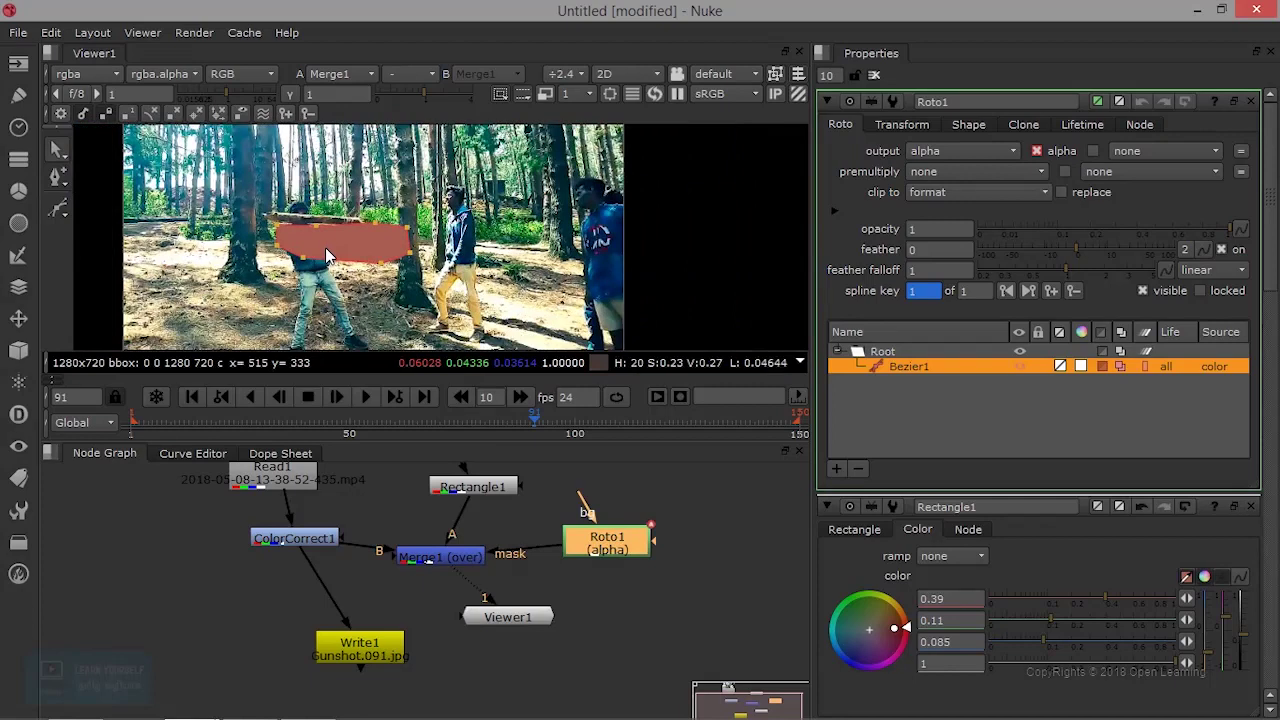
left_click(375, 232)
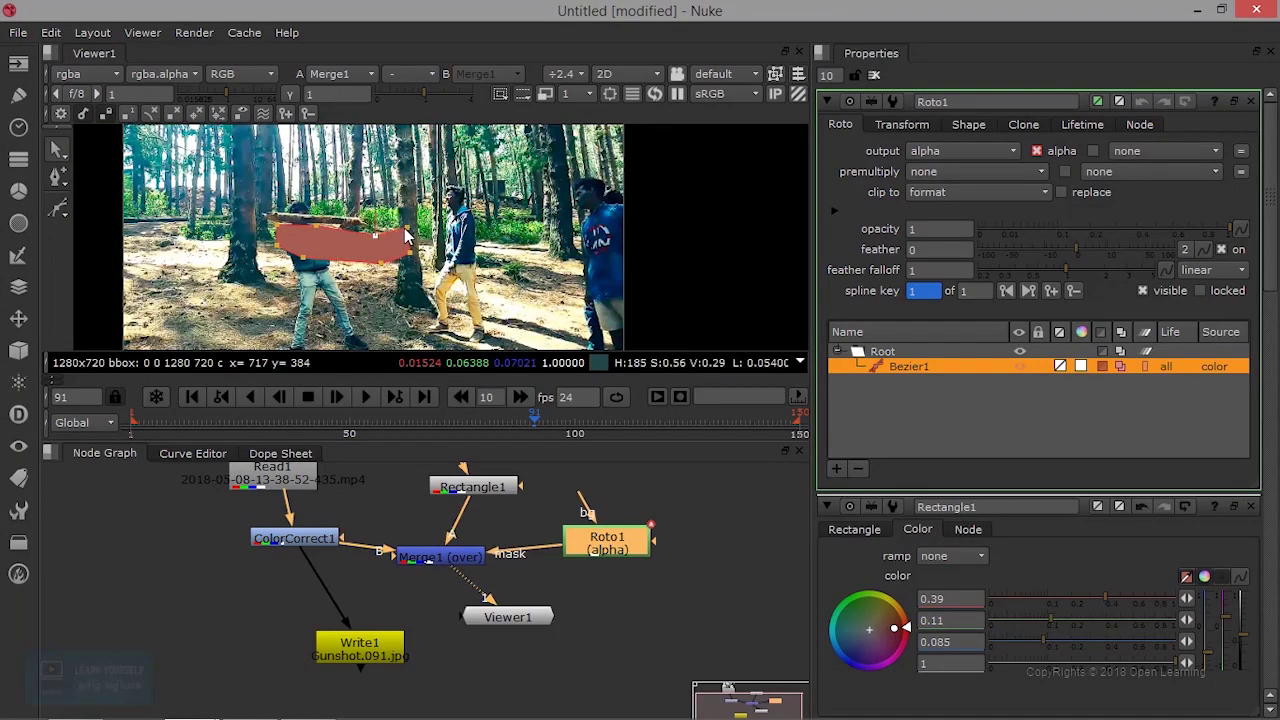
left_click(369, 397)
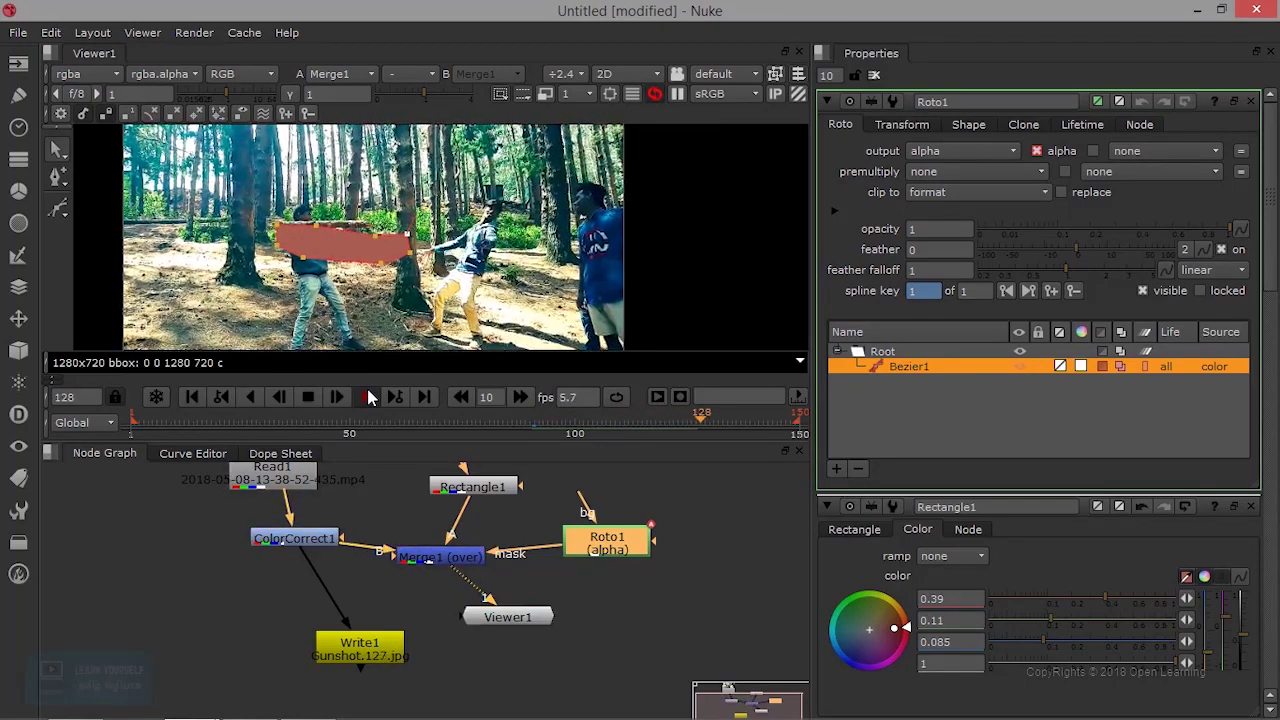
left_click(369, 397)
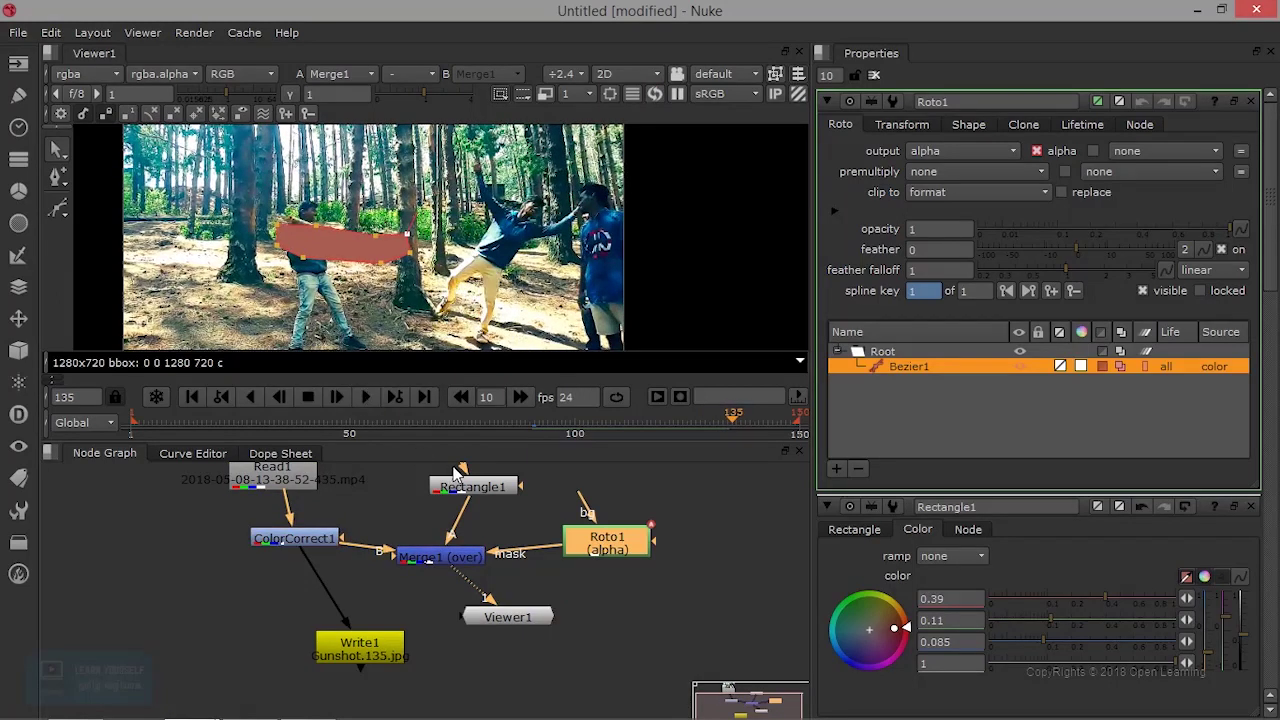
Reposition the Roto node beside the Merge node and move the Viewer node farther below it.
left_click_drag(615, 555, 626, 570)
left_click_drag(529, 614, 586, 665)
left_click_drag(612, 560, 591, 567)
Try the Write node on the Roto output and the Merge without its mask, and connect the Write node to Merge.
left_click_drag(315, 567, 594, 565)
left_click_drag(390, 650, 478, 652)
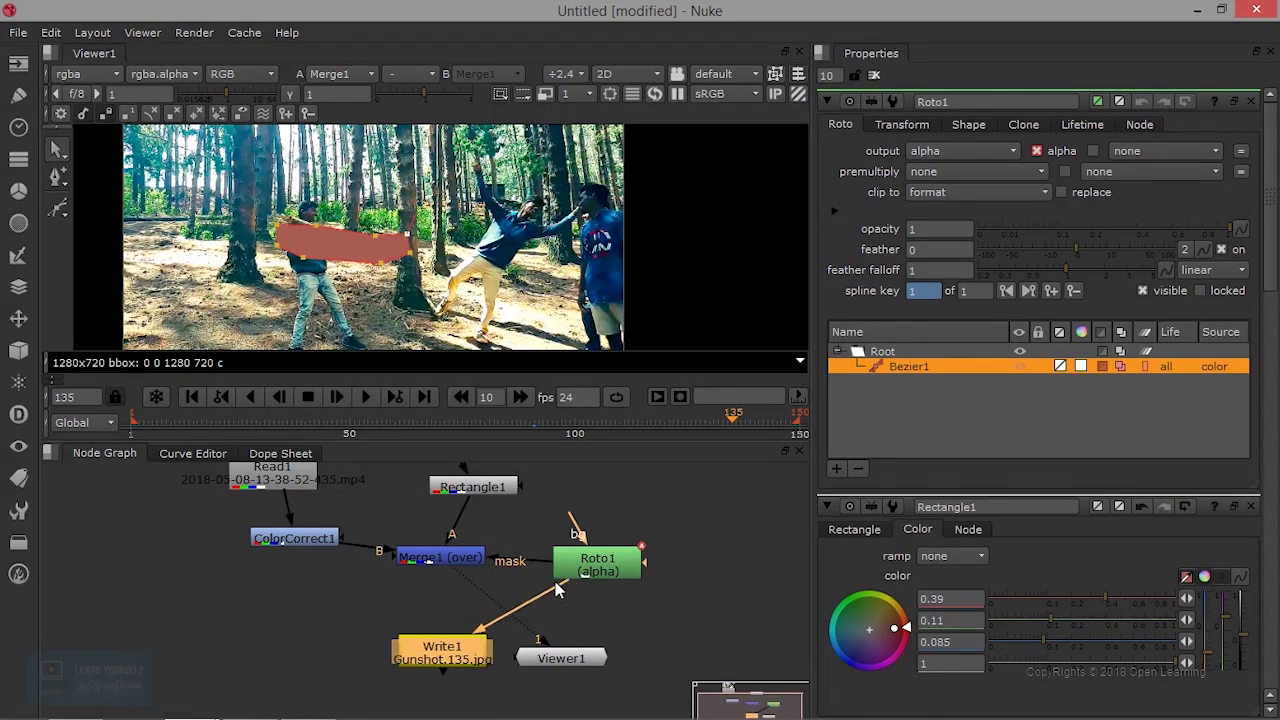
left_click_drag(503, 568, 518, 612)
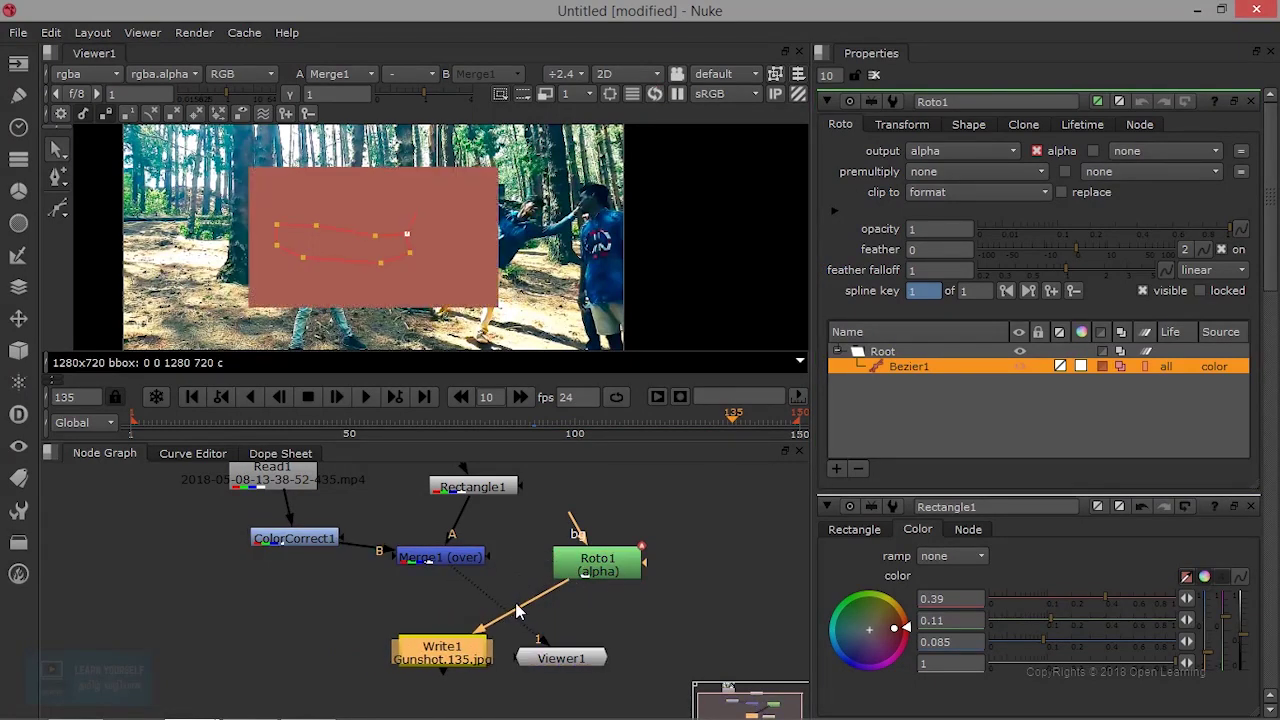
left_click_drag(564, 574, 445, 562)
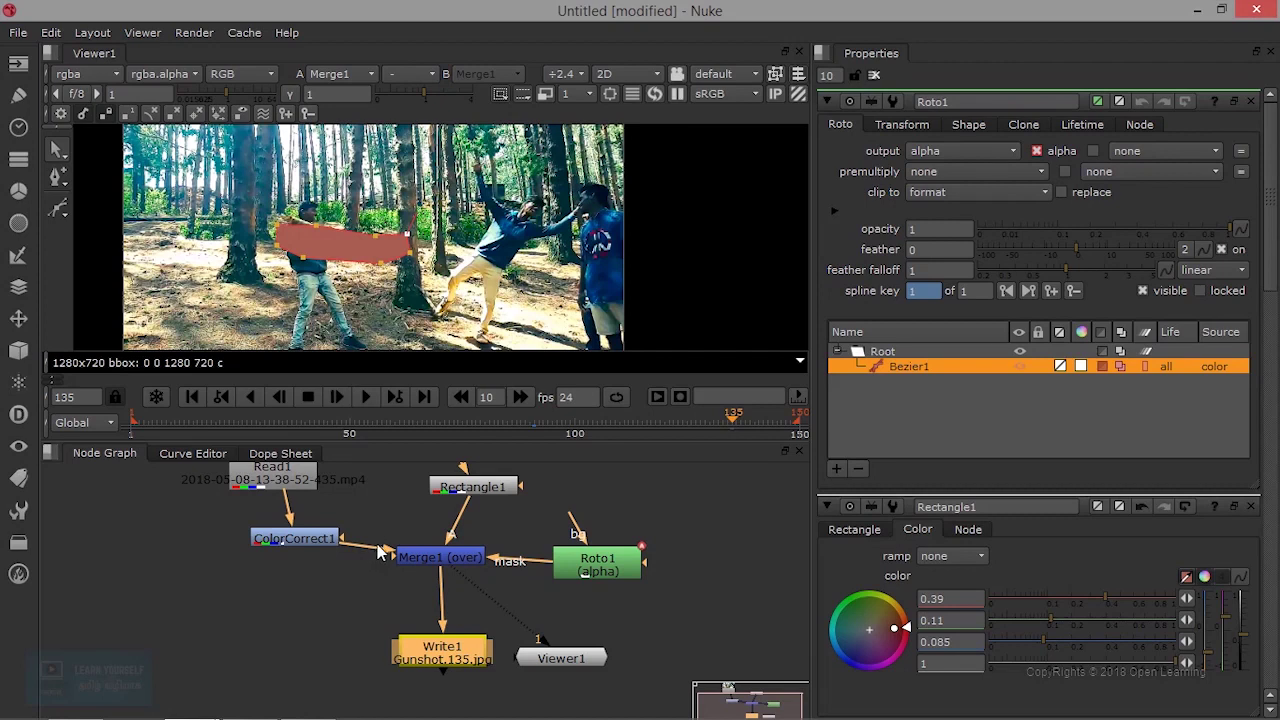
Disconnect the Merge node's B input from ColorCorrect and examine the masked rectangle without its background.
left_click_drag(385, 550, 326, 627)
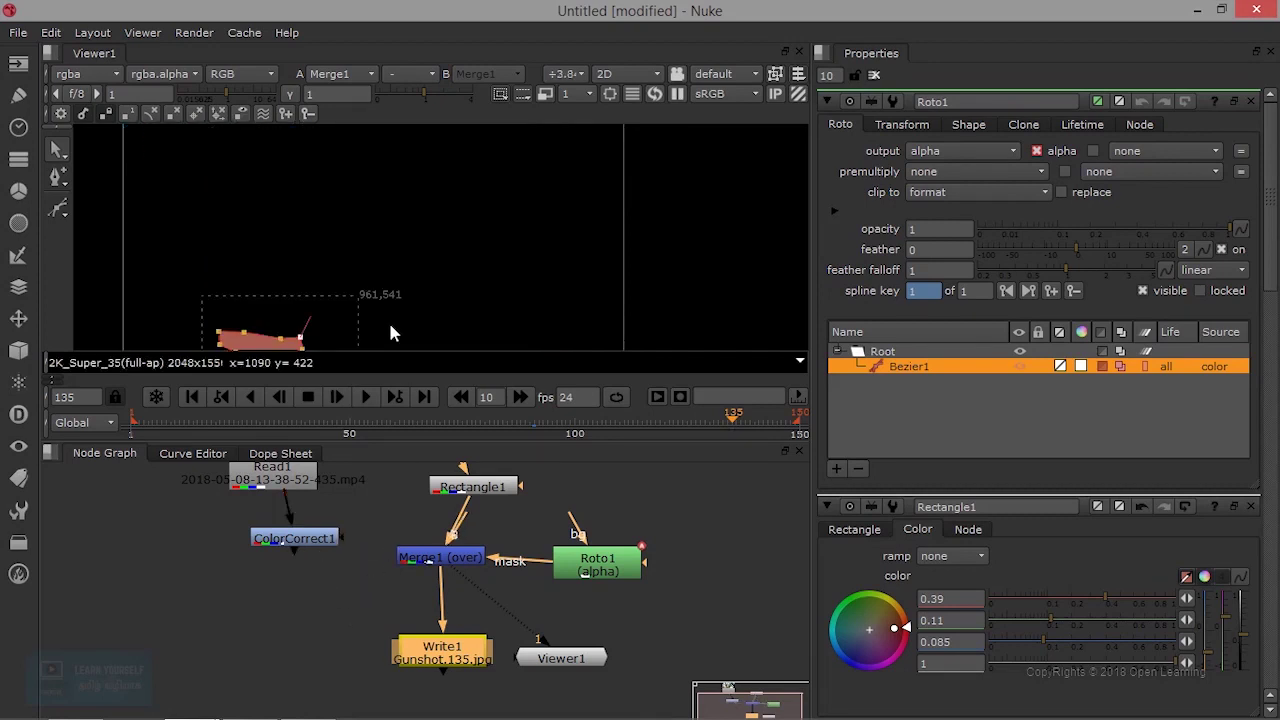
scroll(389, 300, "down", 3)
scroll(390, 302, "up", 1)
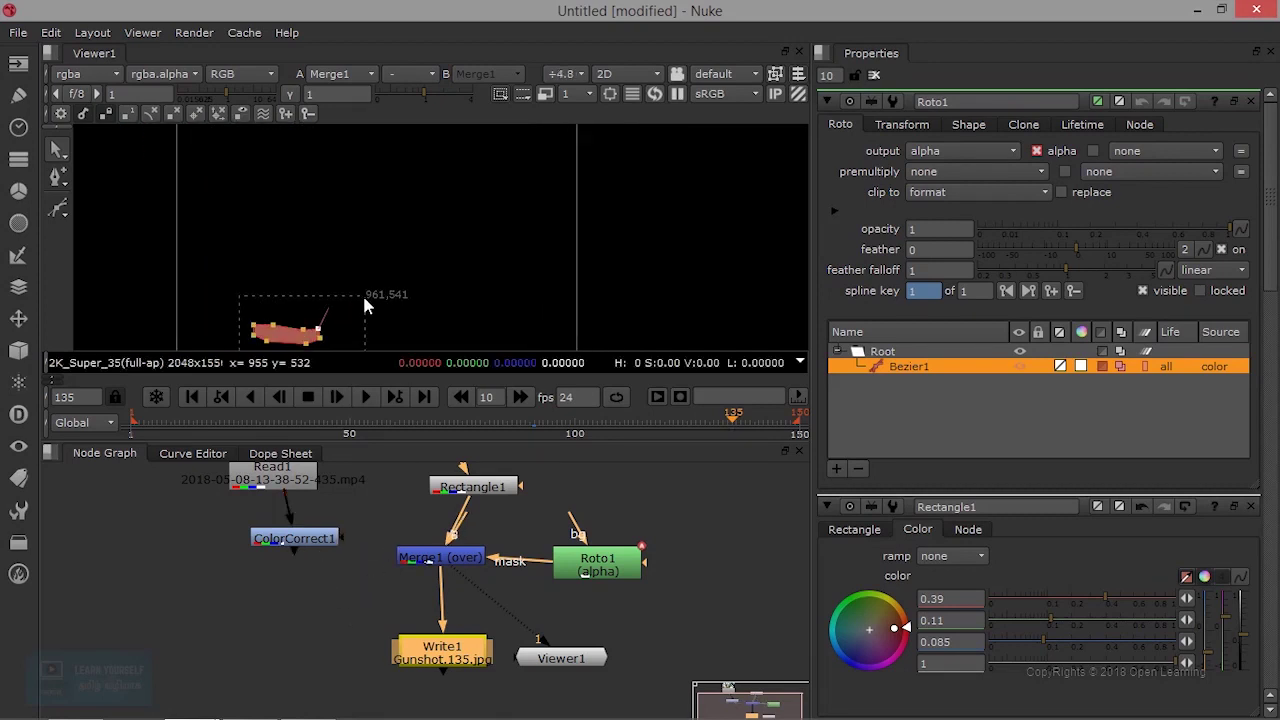
middle_click_drag(362, 291, 497, 232)
scroll(418, 294, "up", 5)
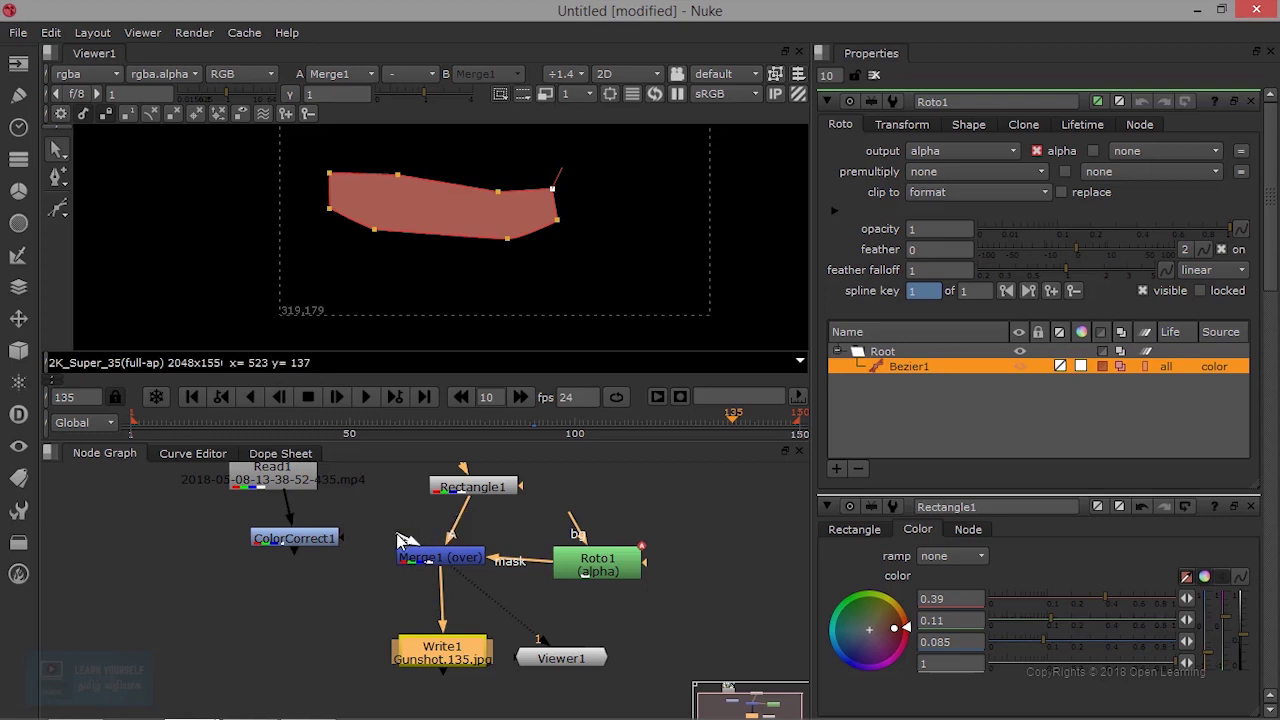
Undo the shifts of the Merge and Write nodes and the disconnection of the Merge's B input.
left_click_drag(452, 560, 434, 566)
left_click_drag(466, 655, 432, 655)
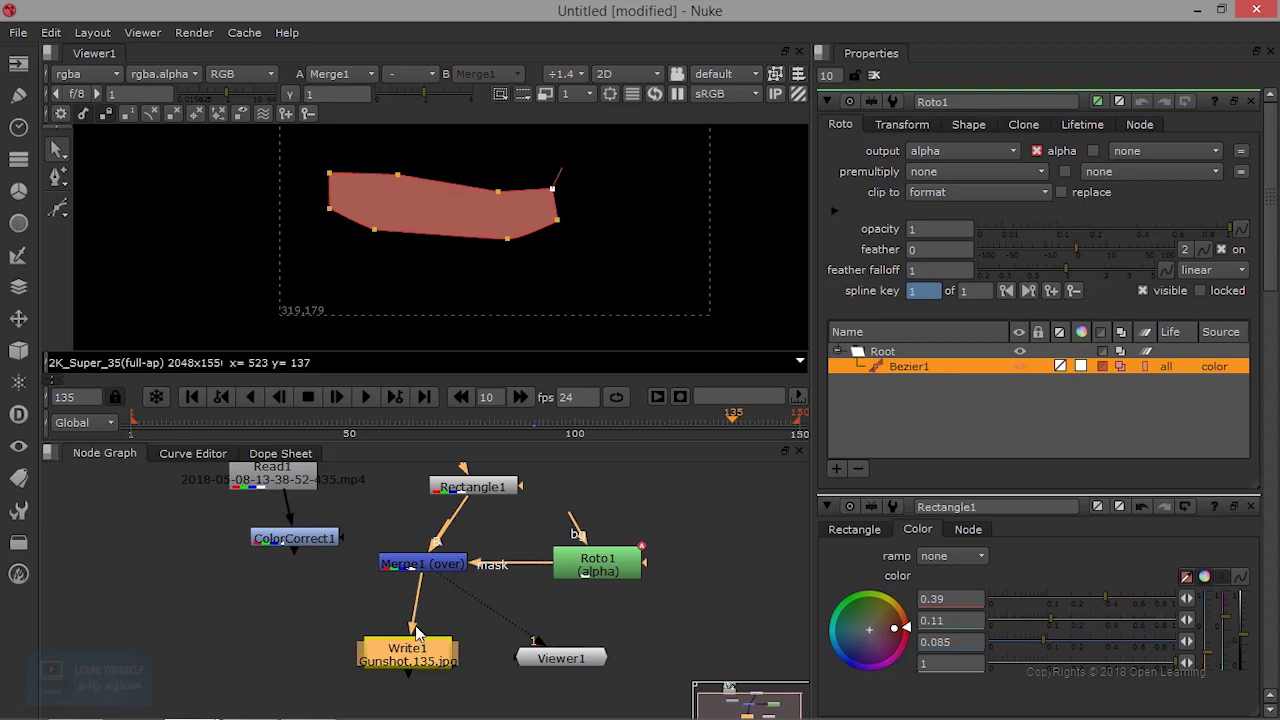
key("ctrl+z")
key("ctrl+z")
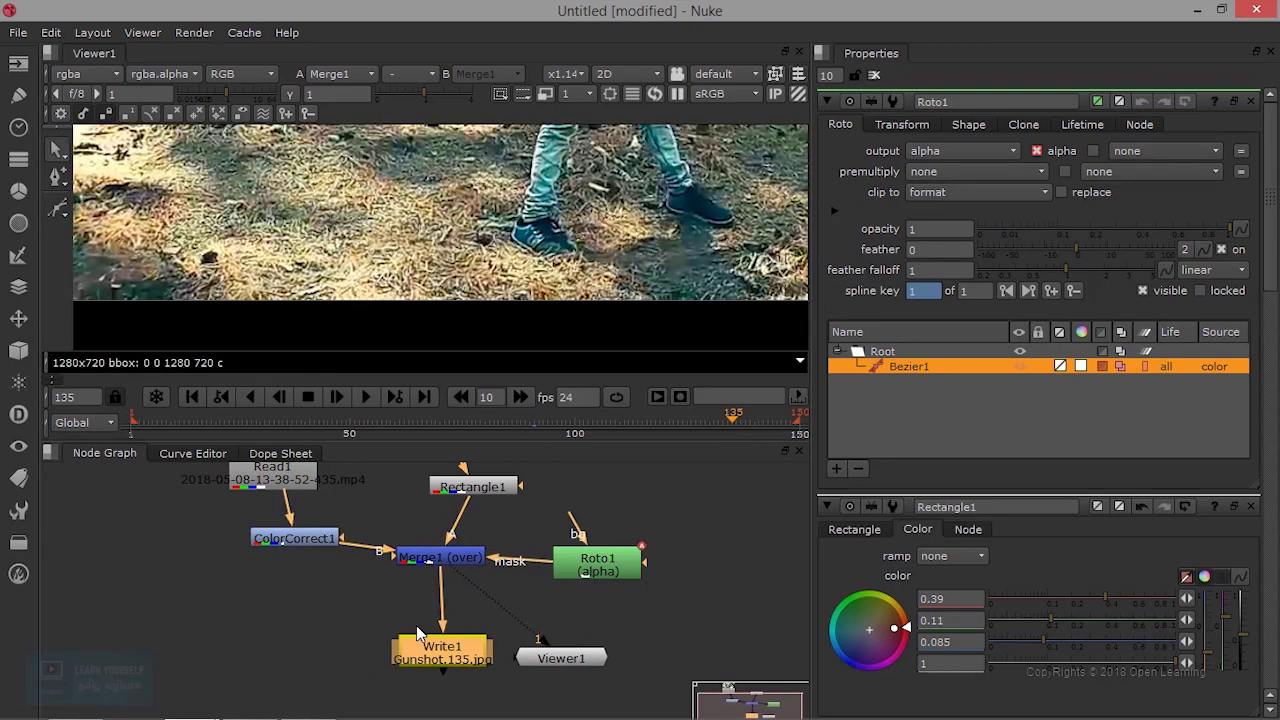
scroll(573, 265, "up", 2)
scroll(573, 265, "down", 3)
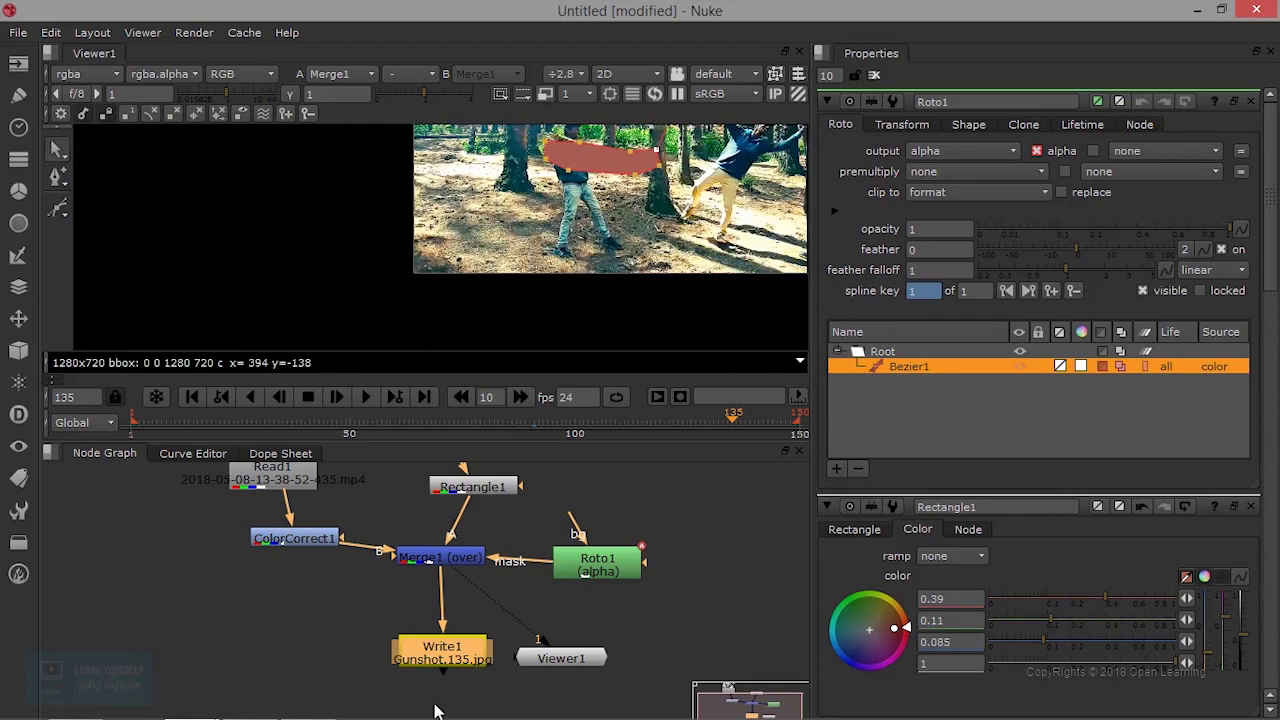
Spread the Write and Viewer nodes farther apart below the Merge node.
left_click_drag(447, 658, 253, 652)
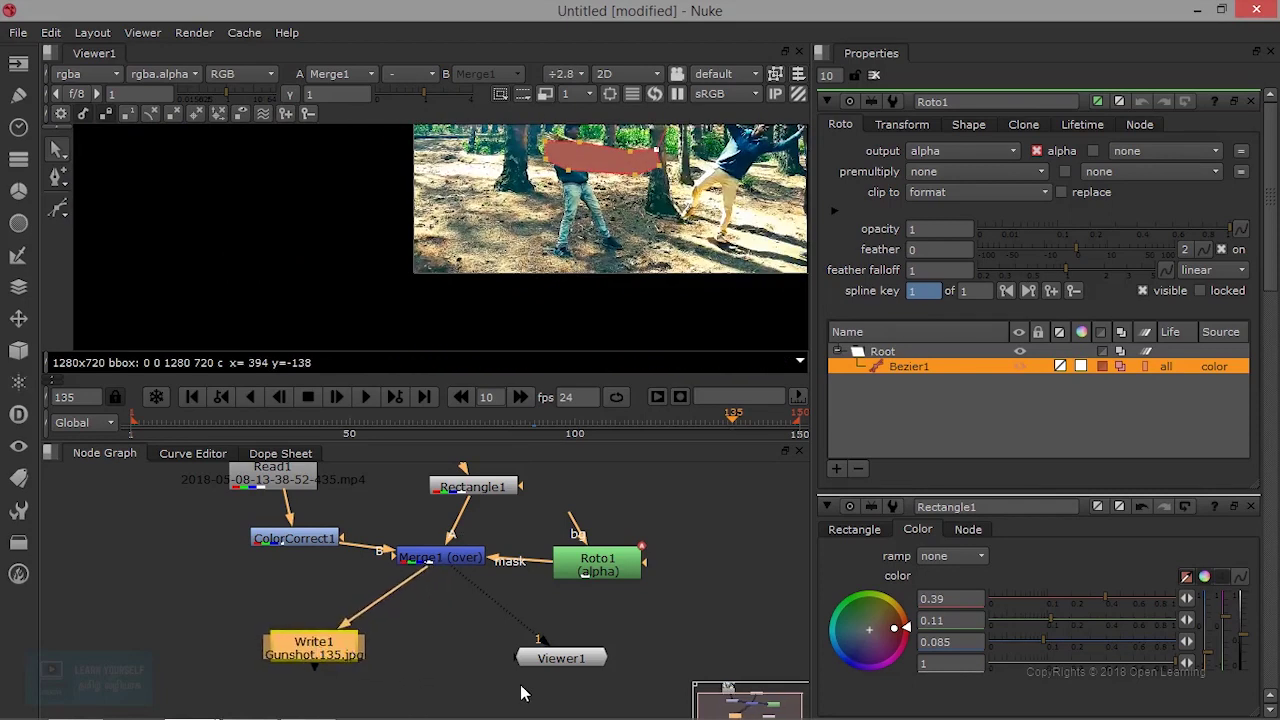
left_click_drag(560, 658, 602, 656)
left_click_drag(332, 655, 319, 656)
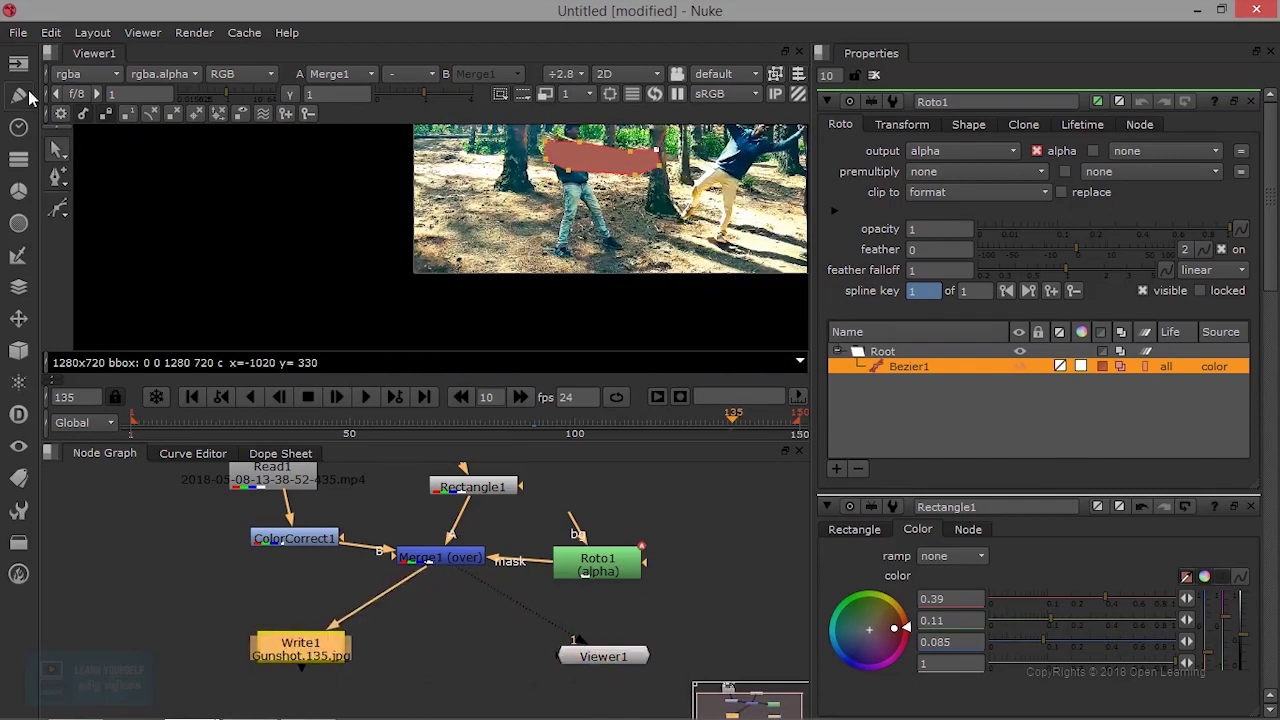
Add a second Write node, connect it to the Merge output, and place it between the first Write node and the Viewer.
left_click(18, 63)
left_click(80, 90)
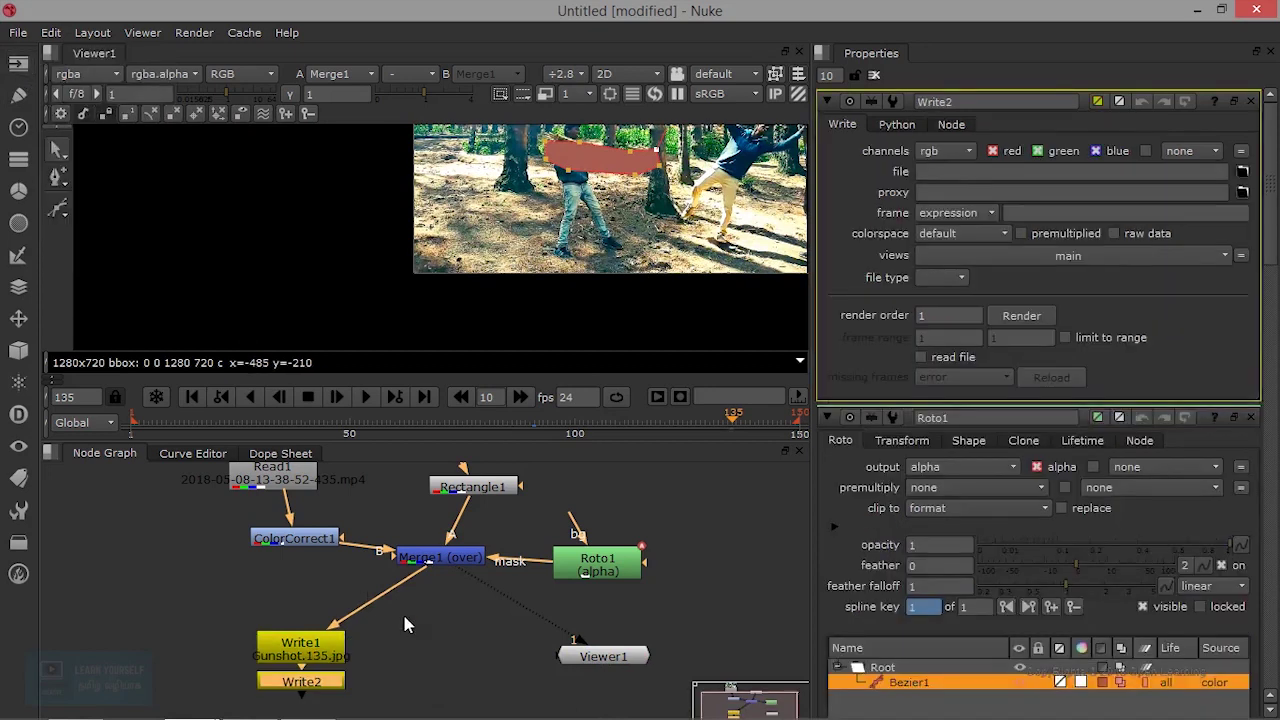
left_click_drag(280, 684, 445, 560)
left_click_drag(455, 693, 478, 684)
left_click(318, 655)
left_click_drag(318, 655, 300, 663)
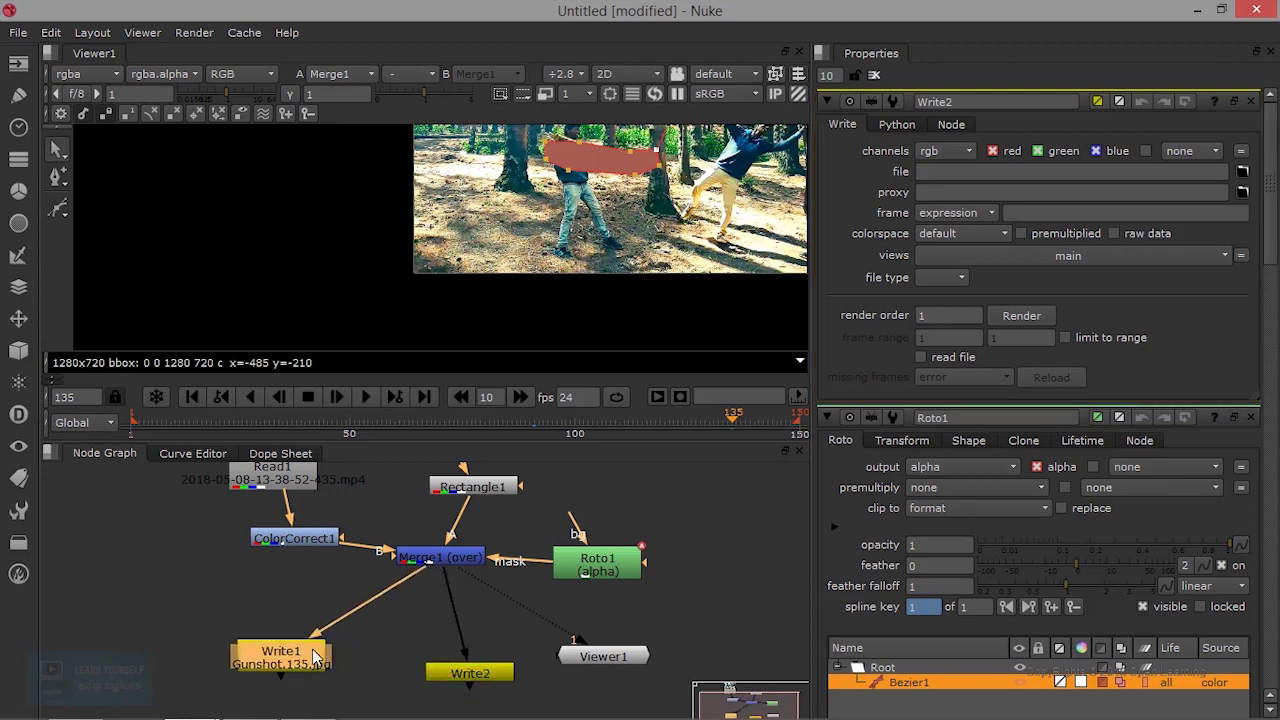
Reconnect the second Write node to the Roto node and display its output through viewer input 1.
left_click_drag(446, 575, 578, 575)
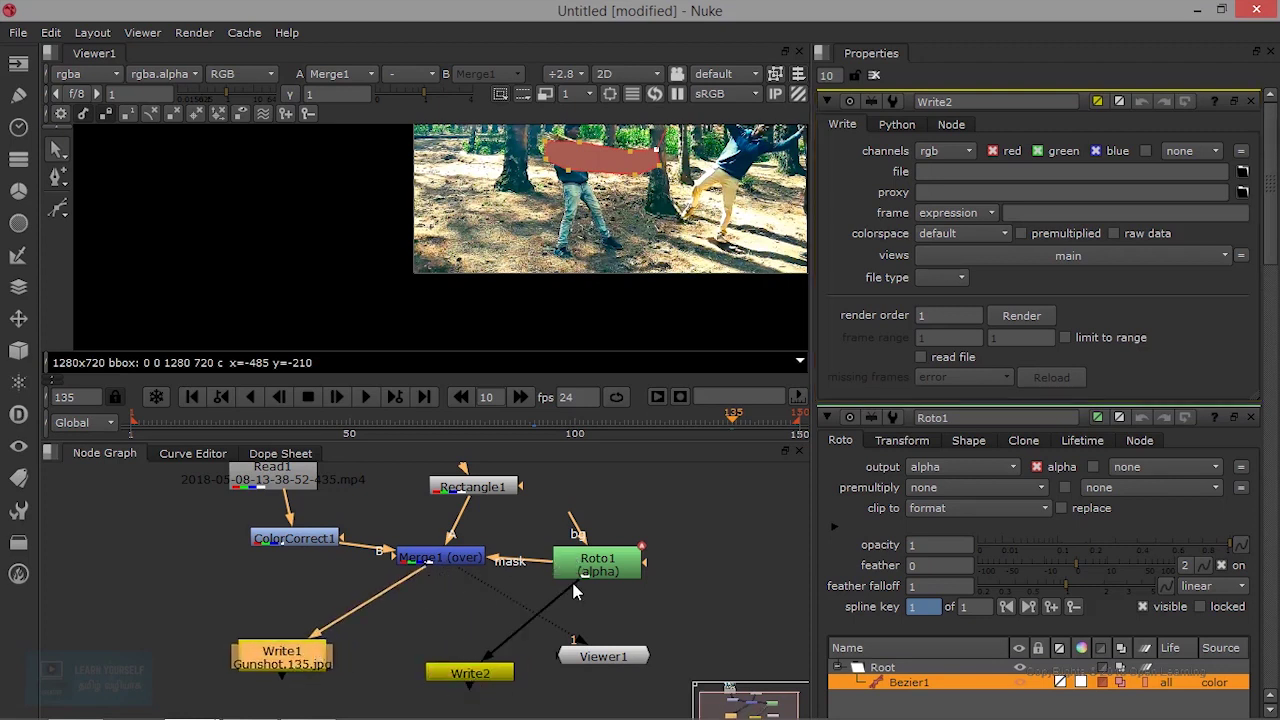
left_click(495, 678)
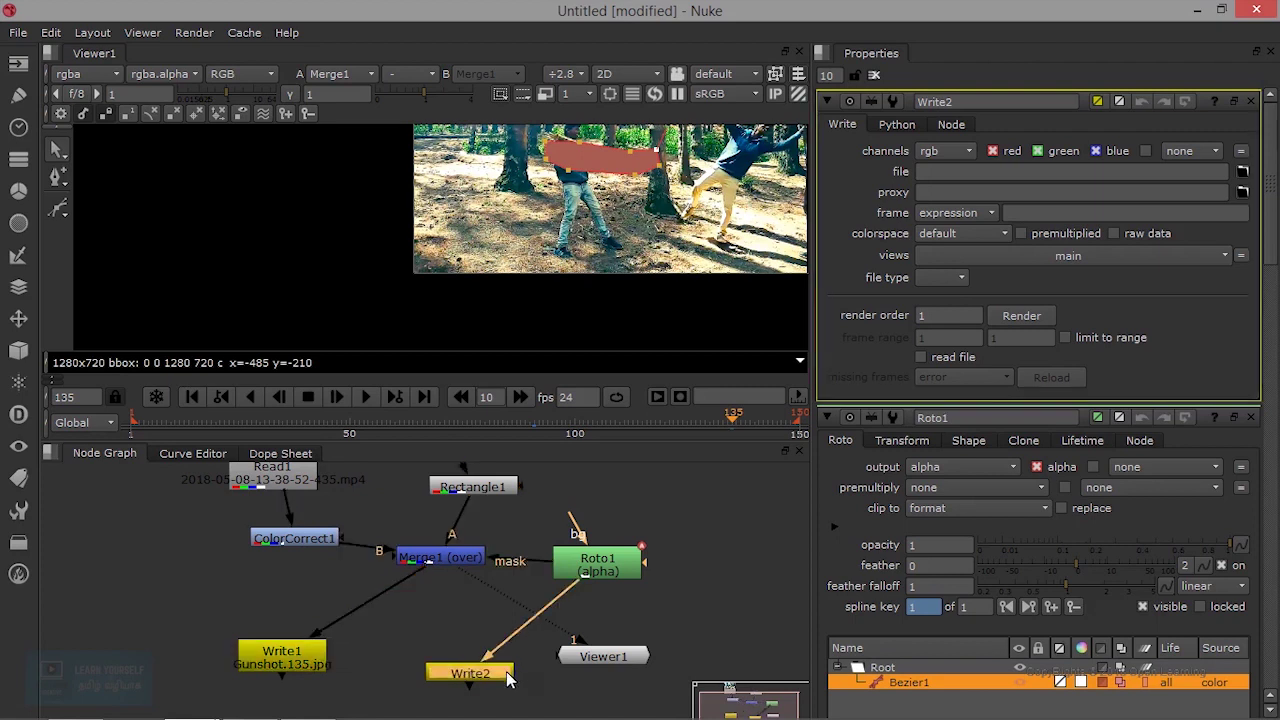
key("1")
scroll(529, 262, "up", 5)
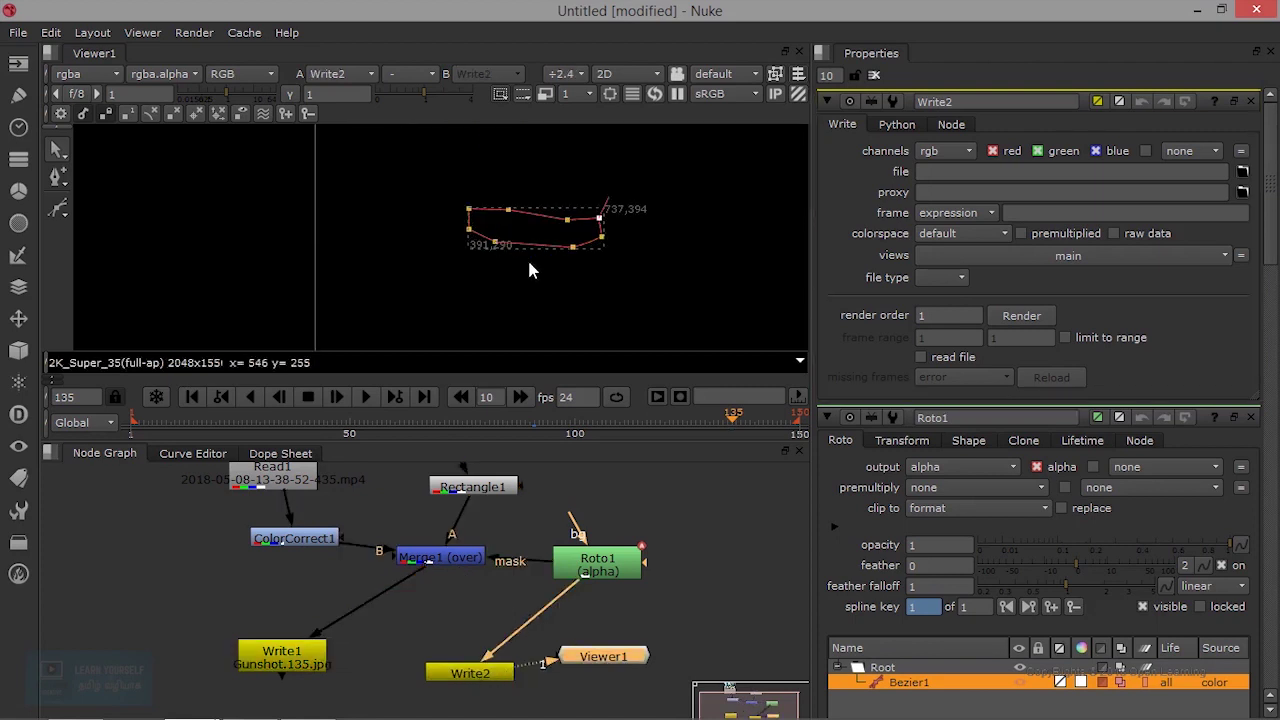
Try the second Write node's input on the Merge output, and return it to the Roto node.
left_click_drag(570, 596, 452, 562)
scroll(597, 203, "down", 2)
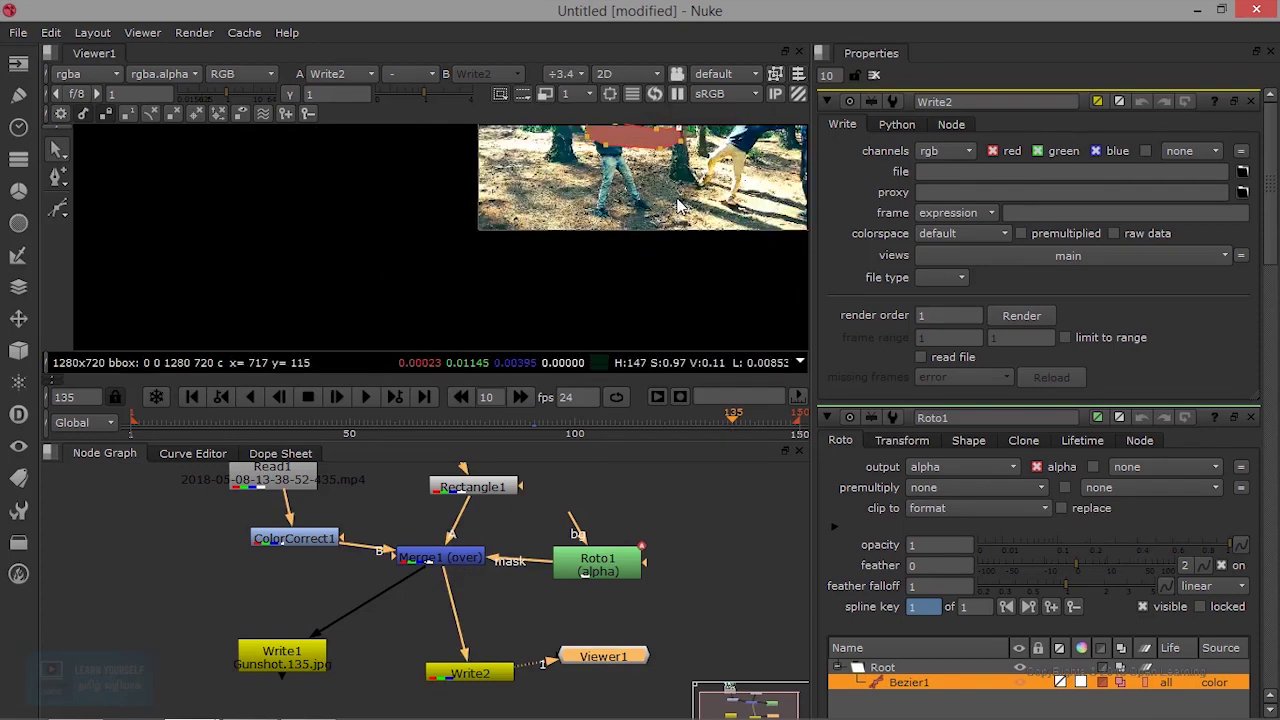
scroll(582, 271, "up", 2)
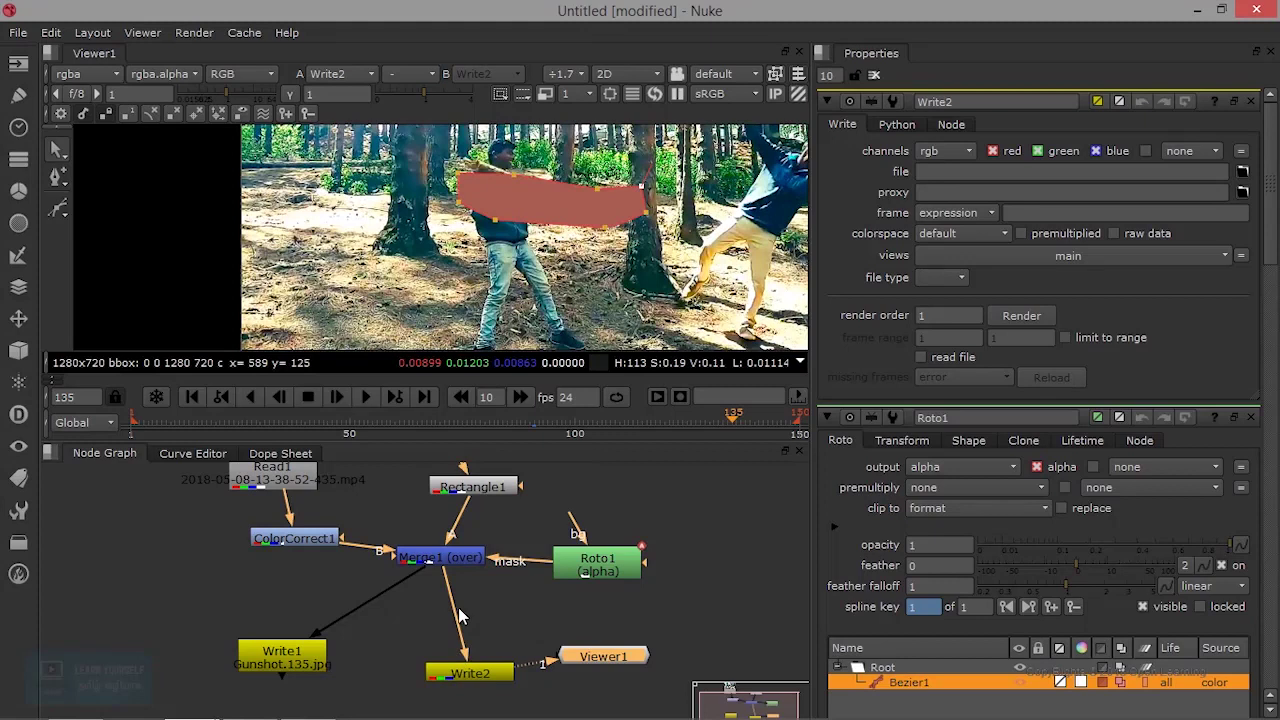
left_click_drag(444, 576, 590, 572)
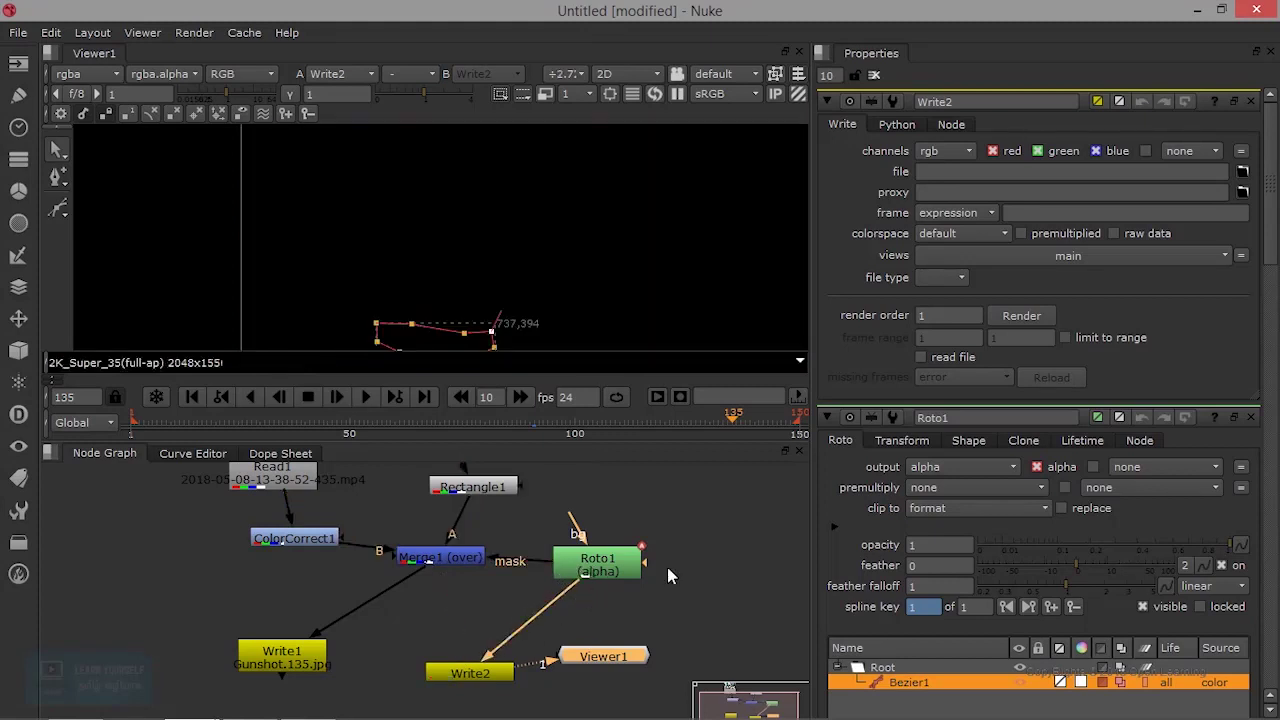
View the first Write node and the Merge output through viewer input 1, and move the second Write node and the Viewer farther apart.
left_click(322, 657)
key("1")
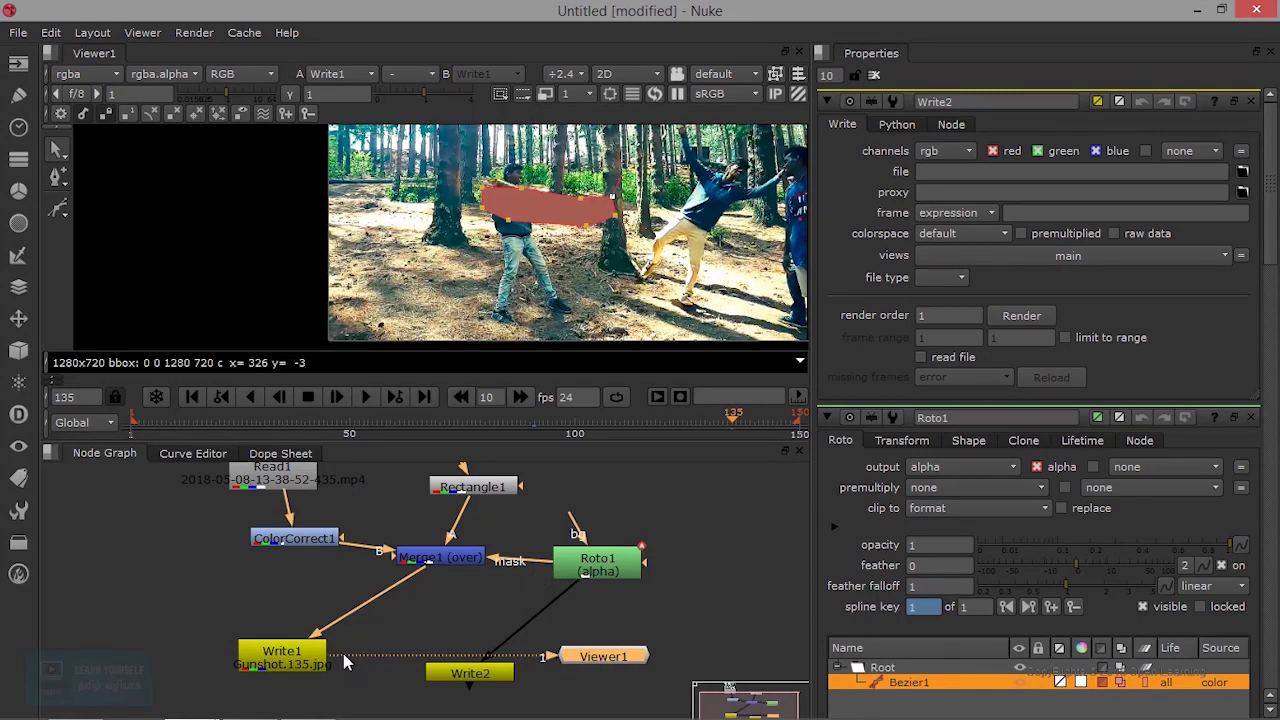
left_click_drag(548, 655, 482, 563)
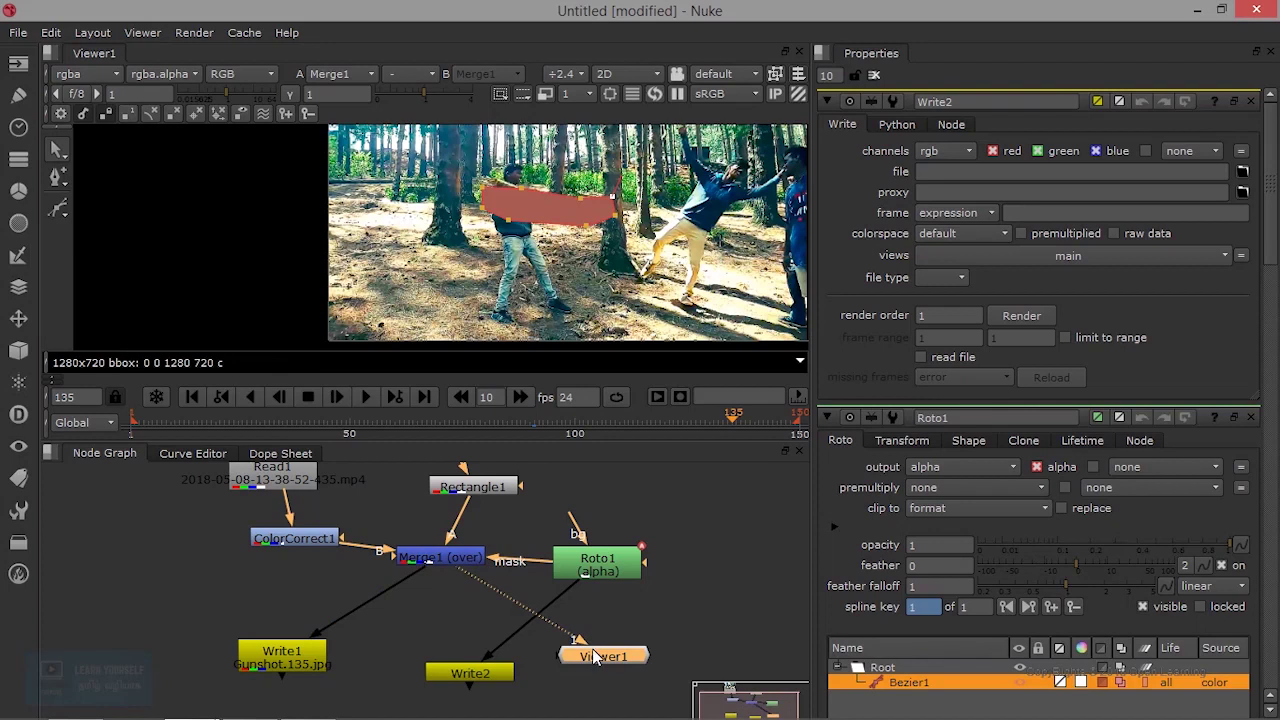
left_click_drag(611, 656, 628, 656)
left_click(462, 682)
left_click_drag(461, 680, 441, 667)
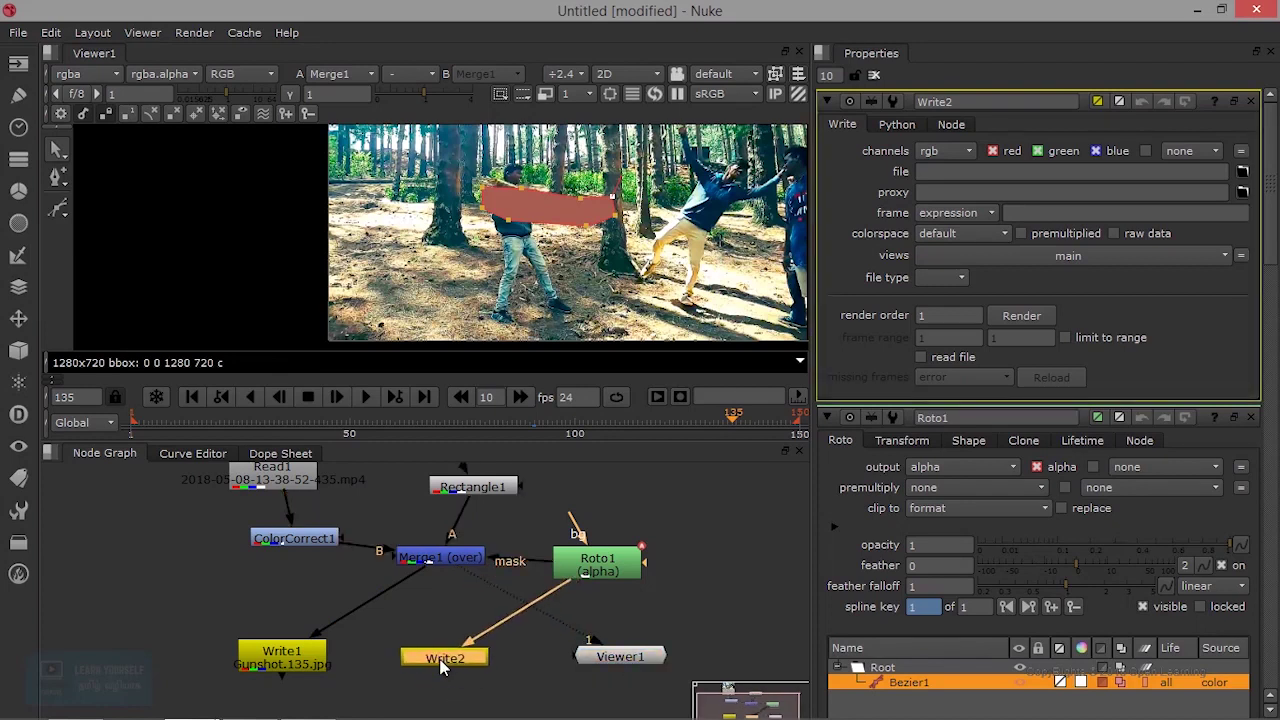
Compare the second Write node's output with the first Write node's output through viewer input 1.
left_click(300, 667)
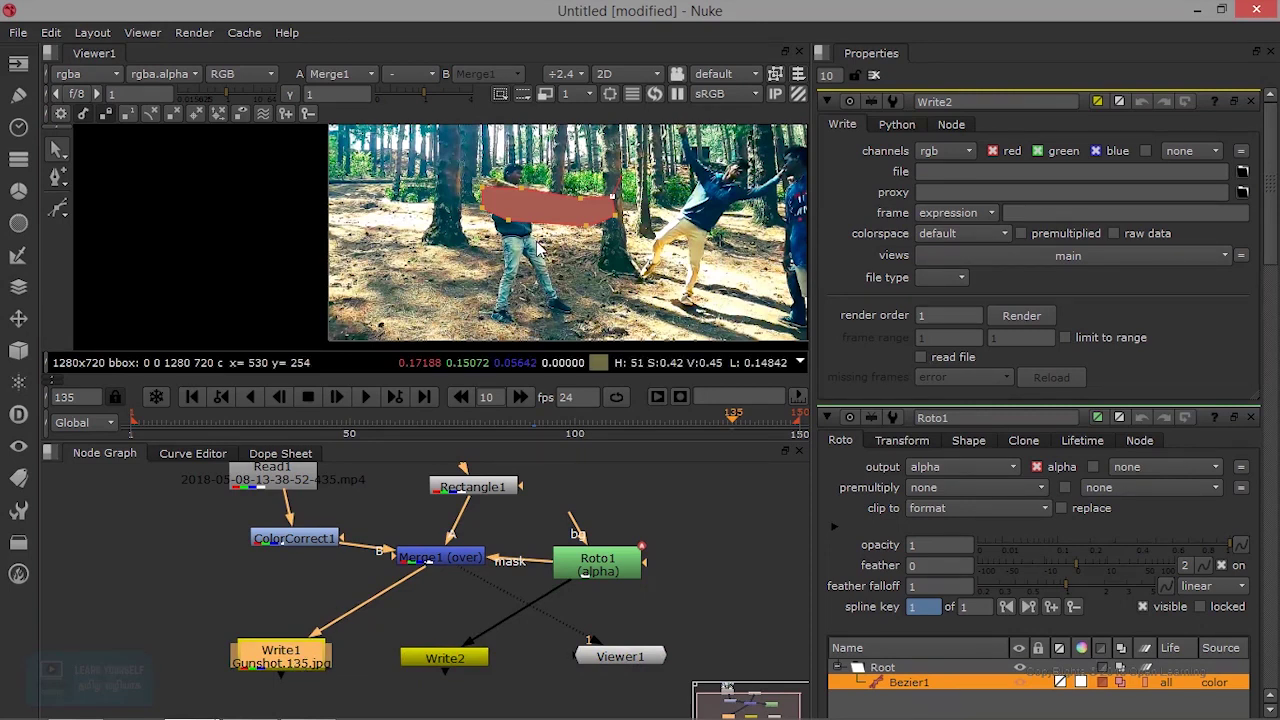
left_click(583, 572)
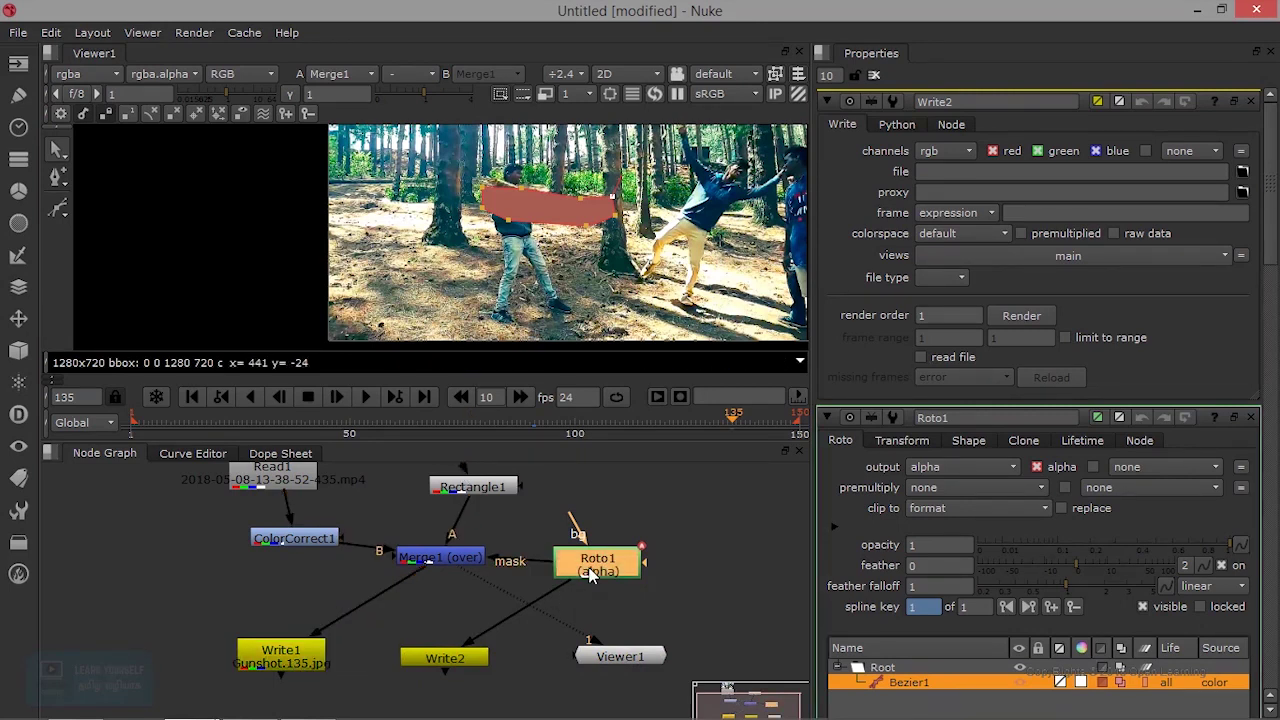
left_click(446, 673)
key("1")
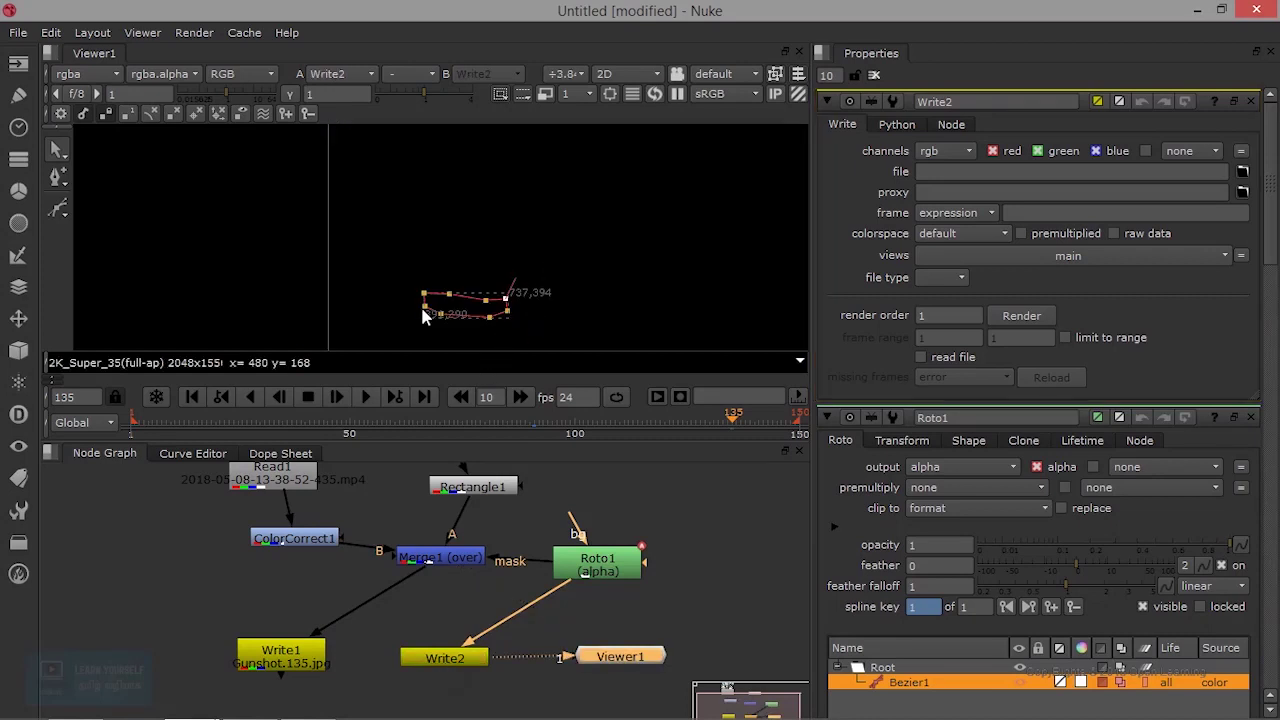
left_click(298, 662)
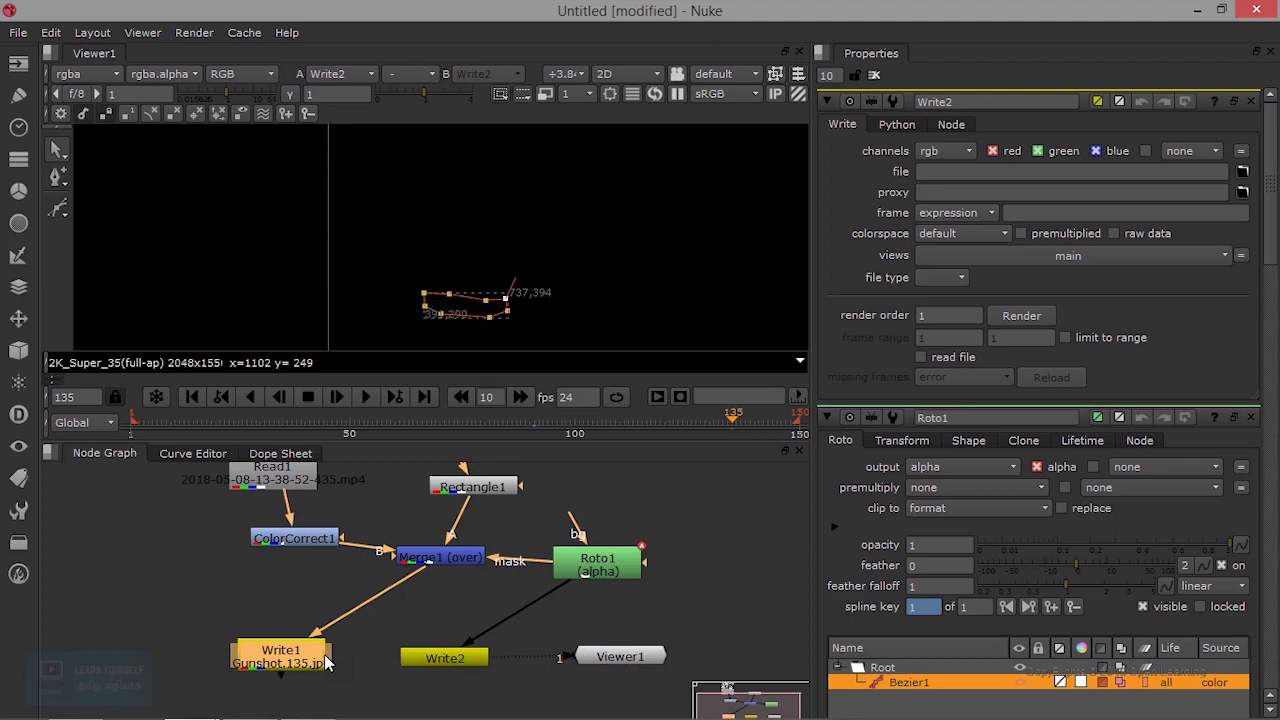
key("1")
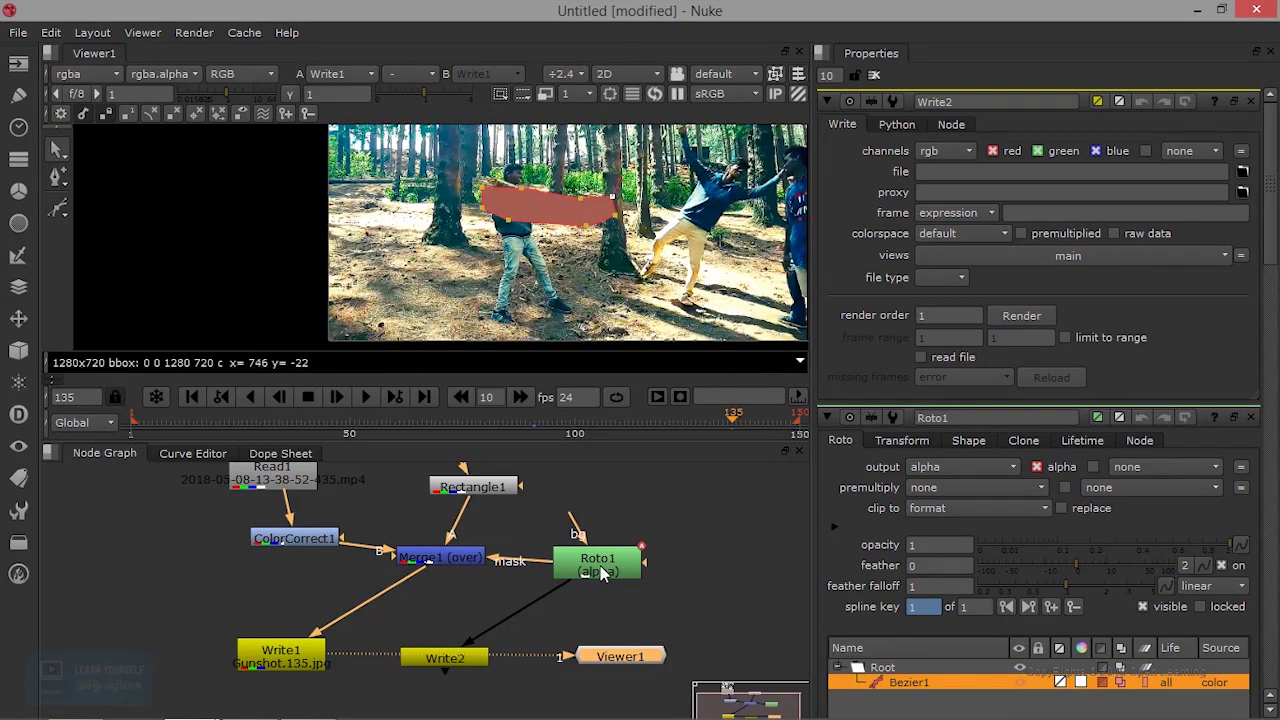
Move the Roto node farther from the Merge node, and open the properties of both Write nodes with the second Write's uppermost.
left_click_drag(600, 572, 651, 565)
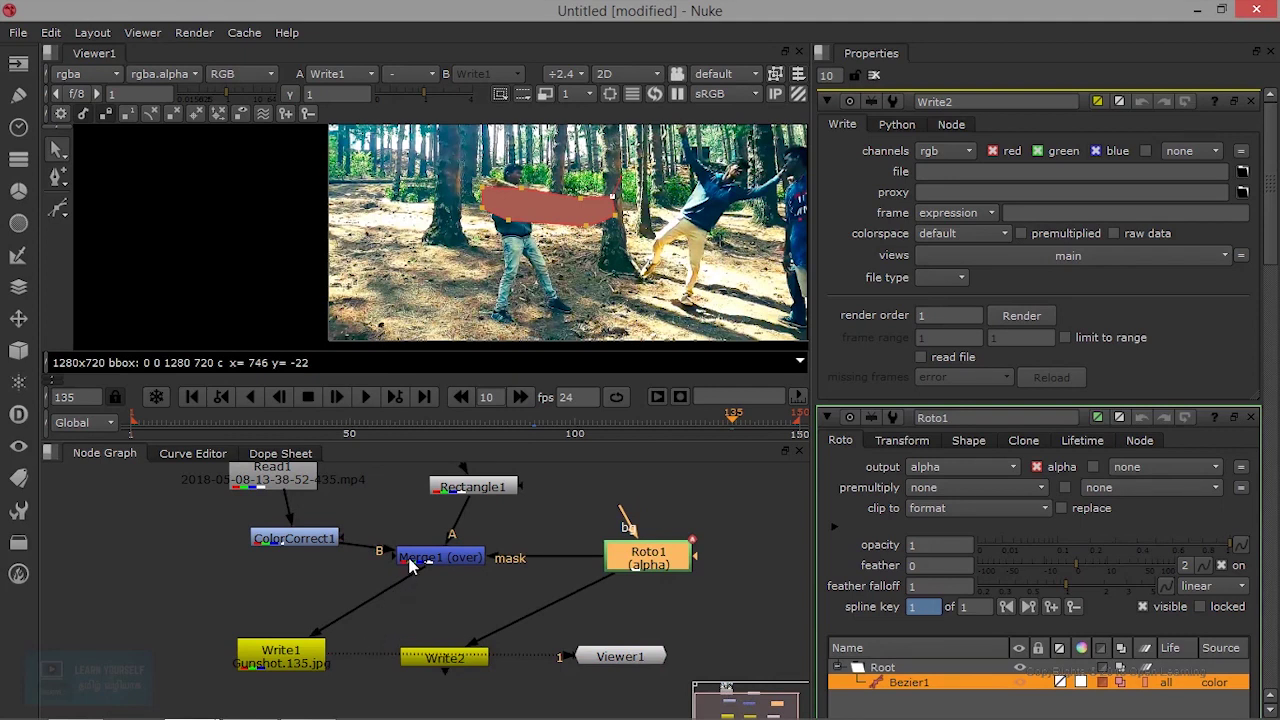
left_click(318, 660)
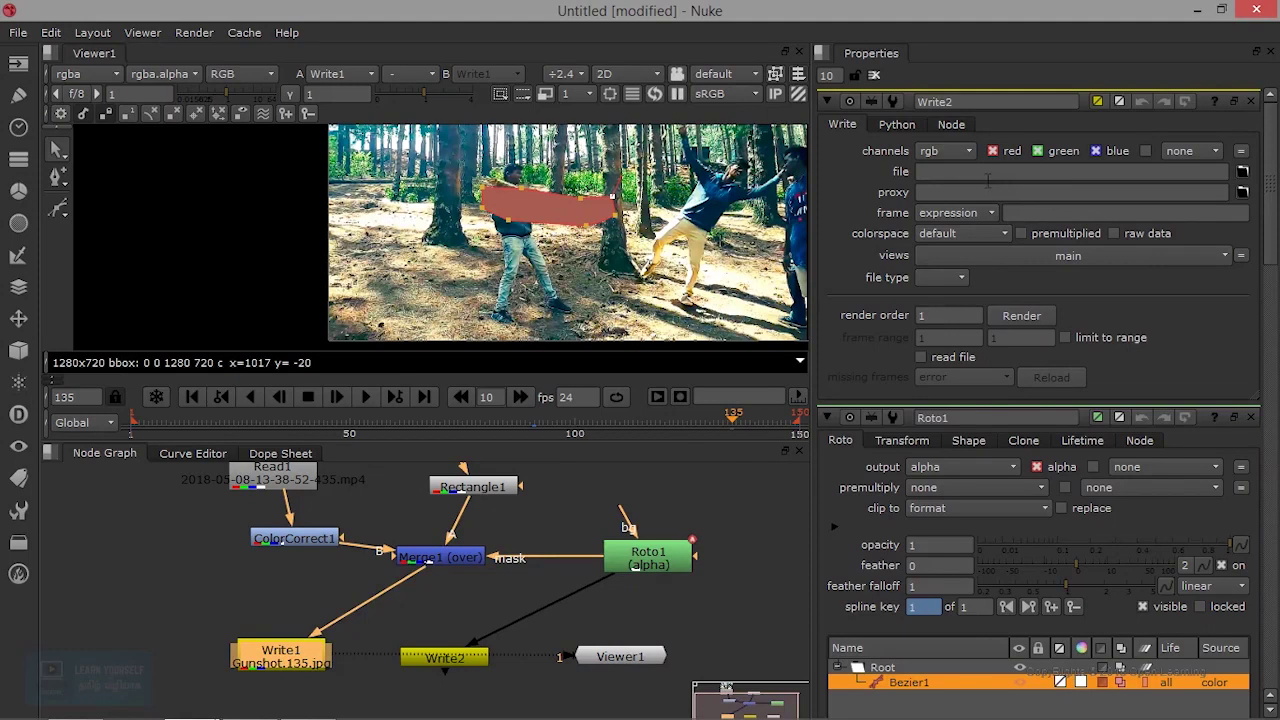
double_click(305, 660)
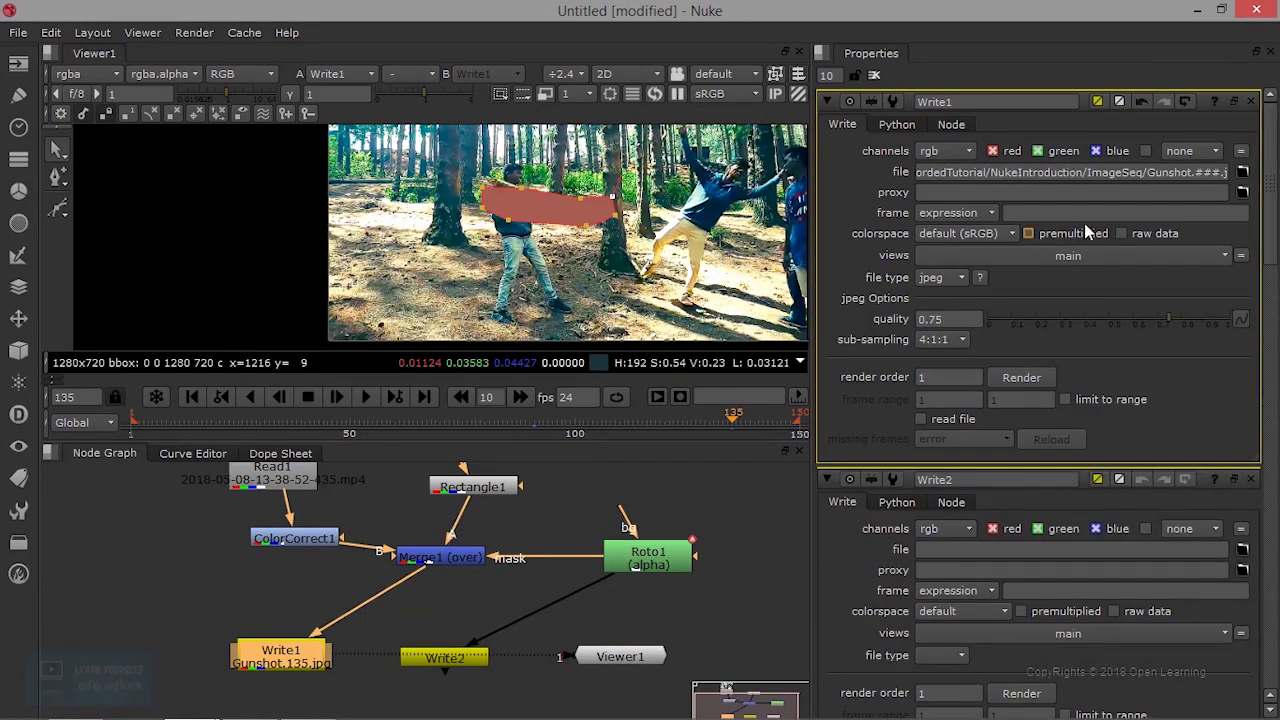
double_click(453, 662)
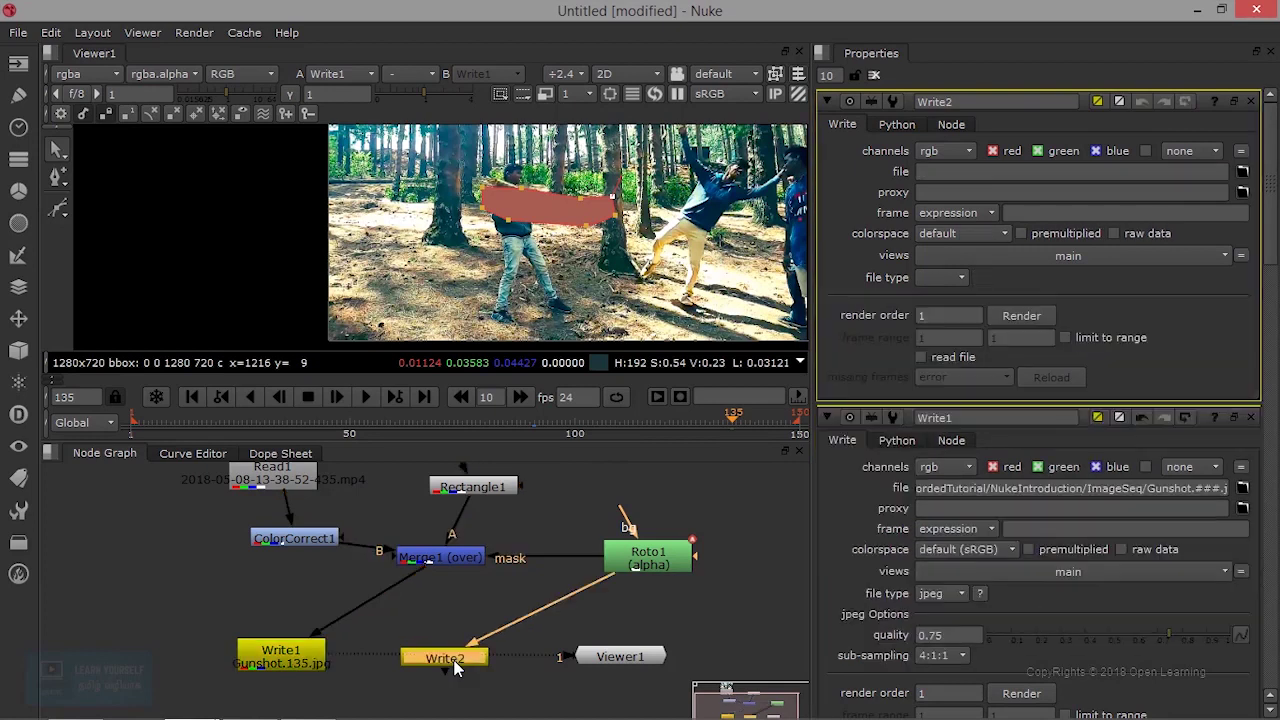
Browse for the second Write node's output location in F:/RecordedTutorial/NukeIntroduction.
left_click(1243, 172)
left_click(365, 184)
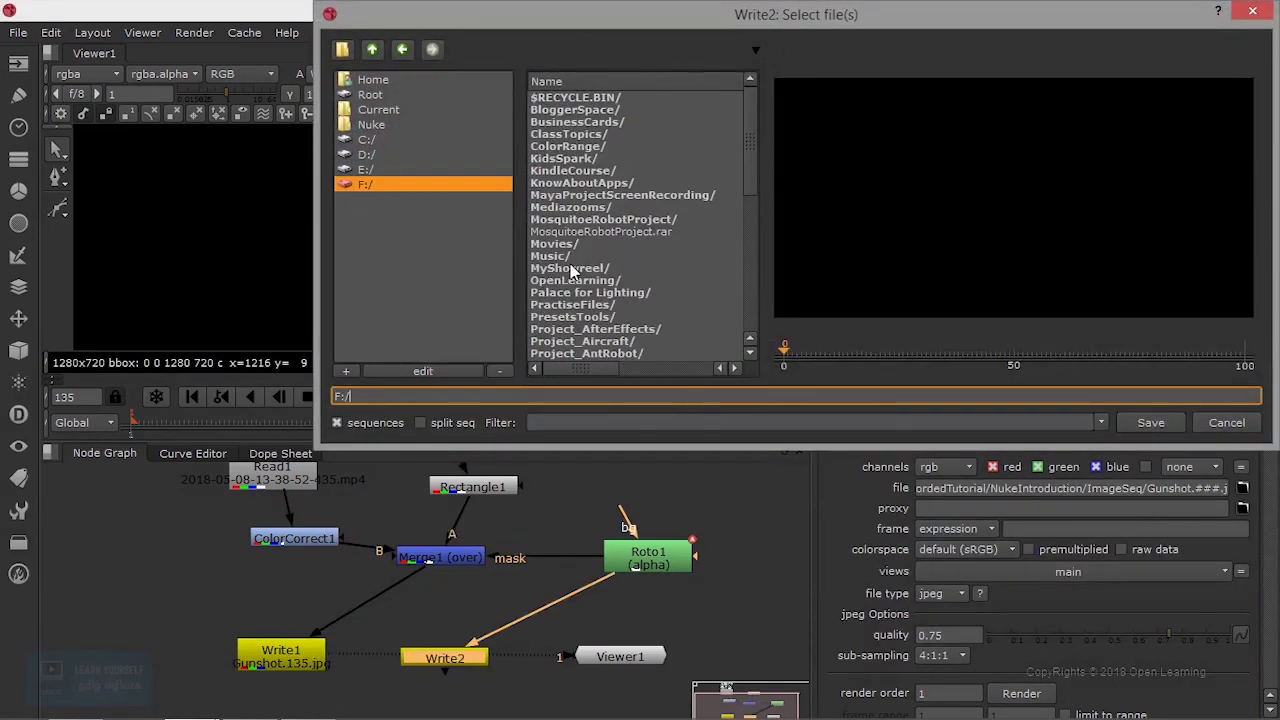
double_click(600, 280)
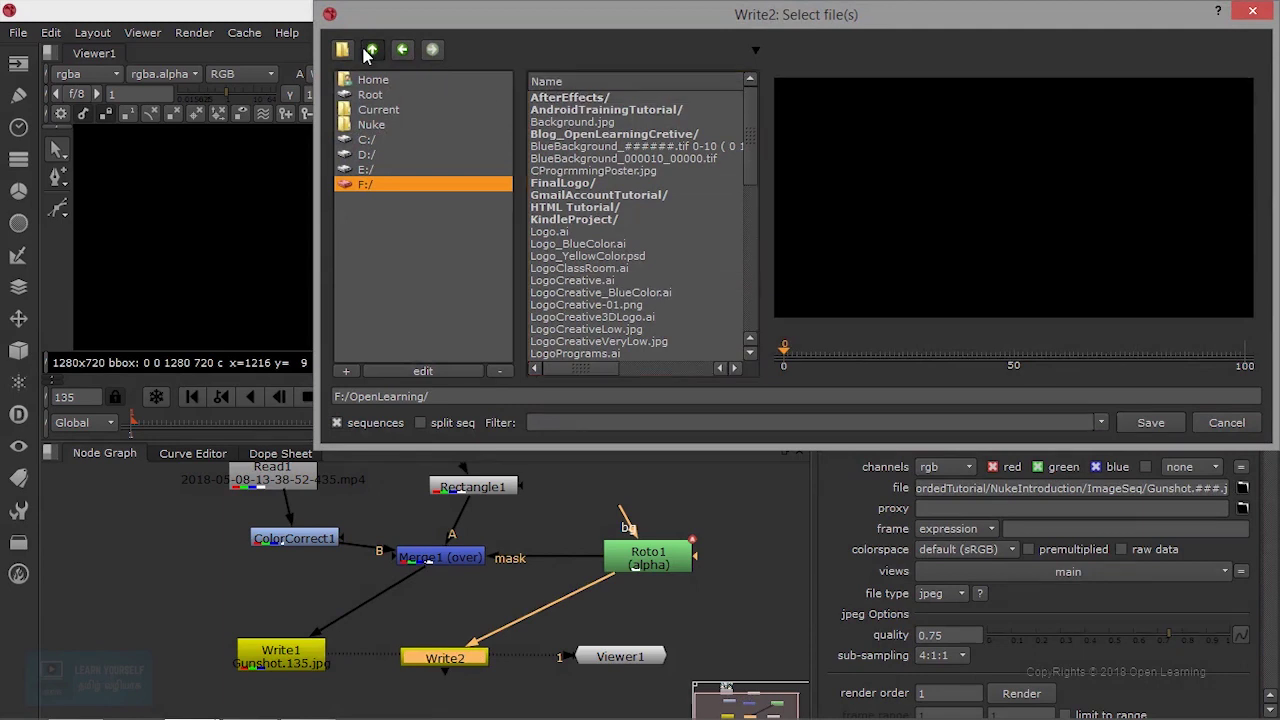
left_click(372, 49)
scroll(606, 300, "down", 5)
double_click(585, 292)
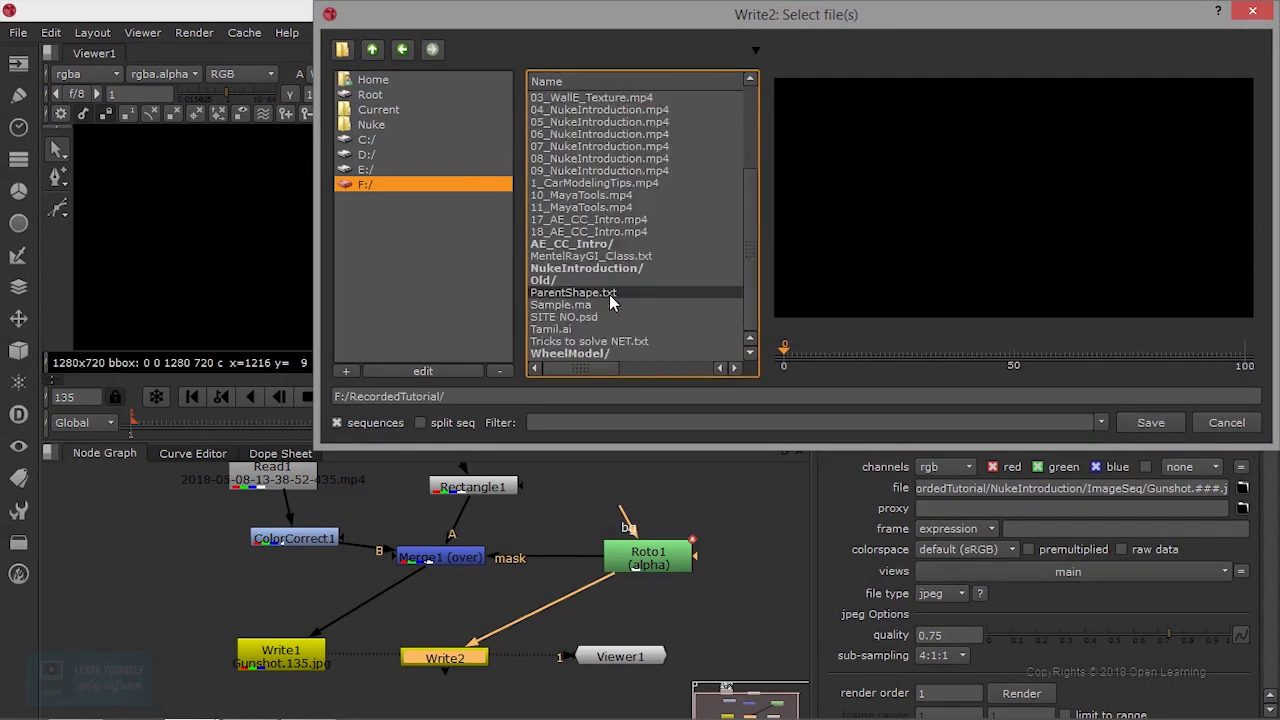
double_click(614, 268)
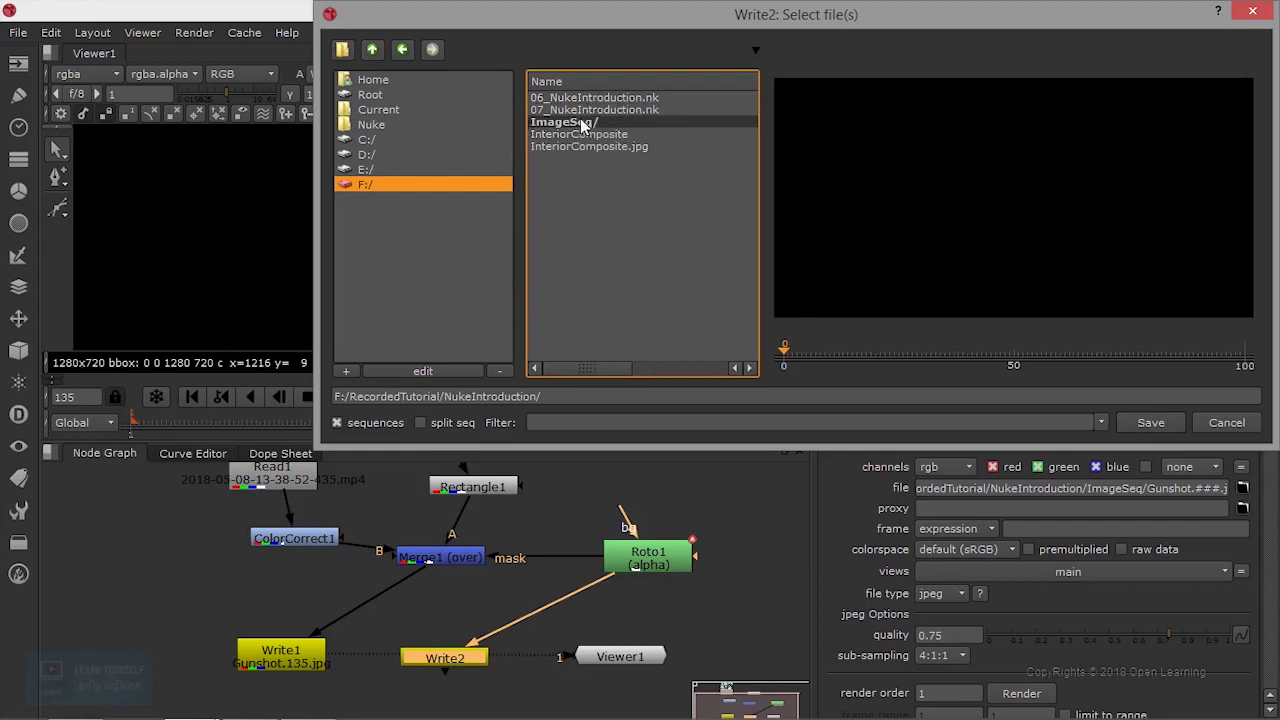
Create a folder named Out2 and set the second Write node's output file to OutSeq###.jpg inside it.
left_click(342, 49)
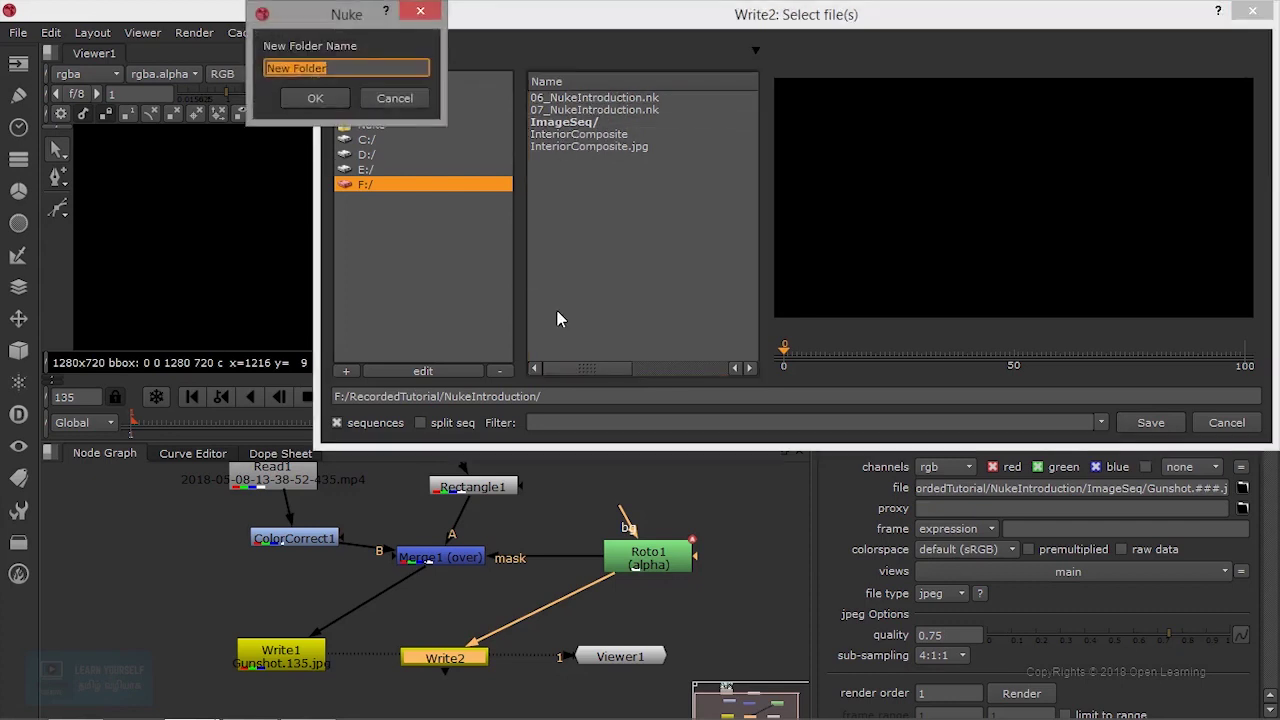
type("Out2")
key("Return")
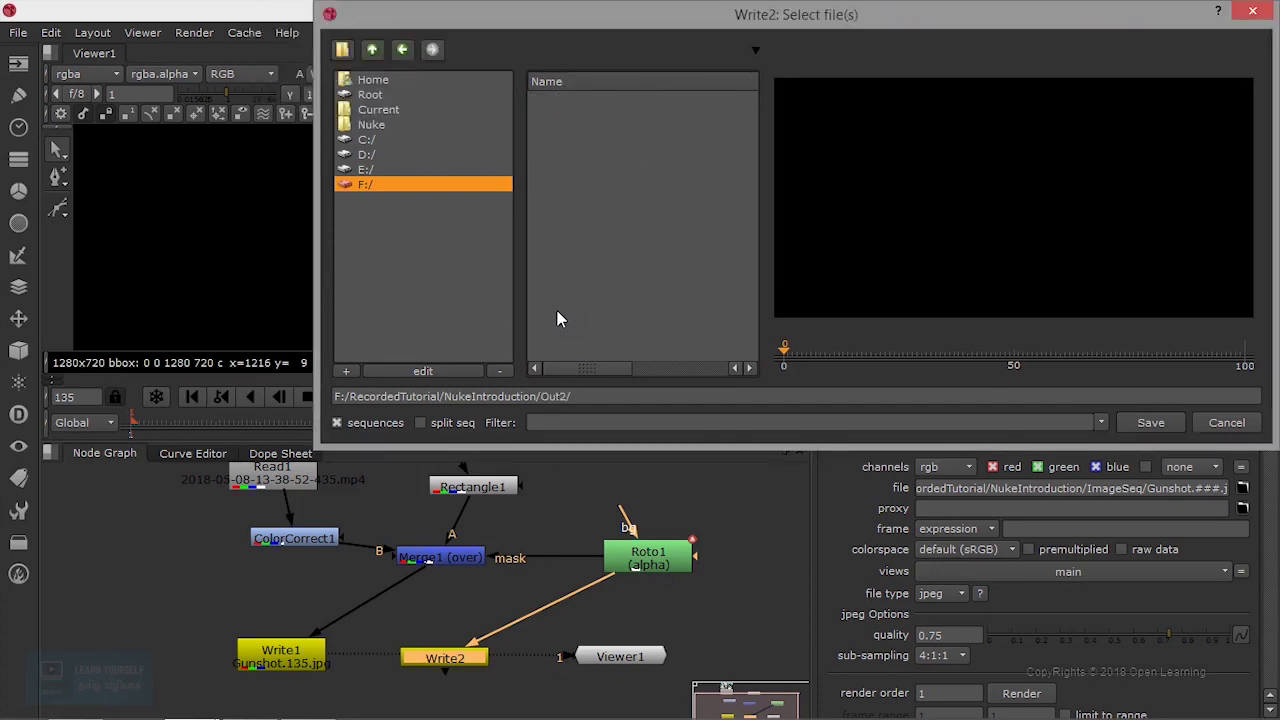
left_click(645, 396)
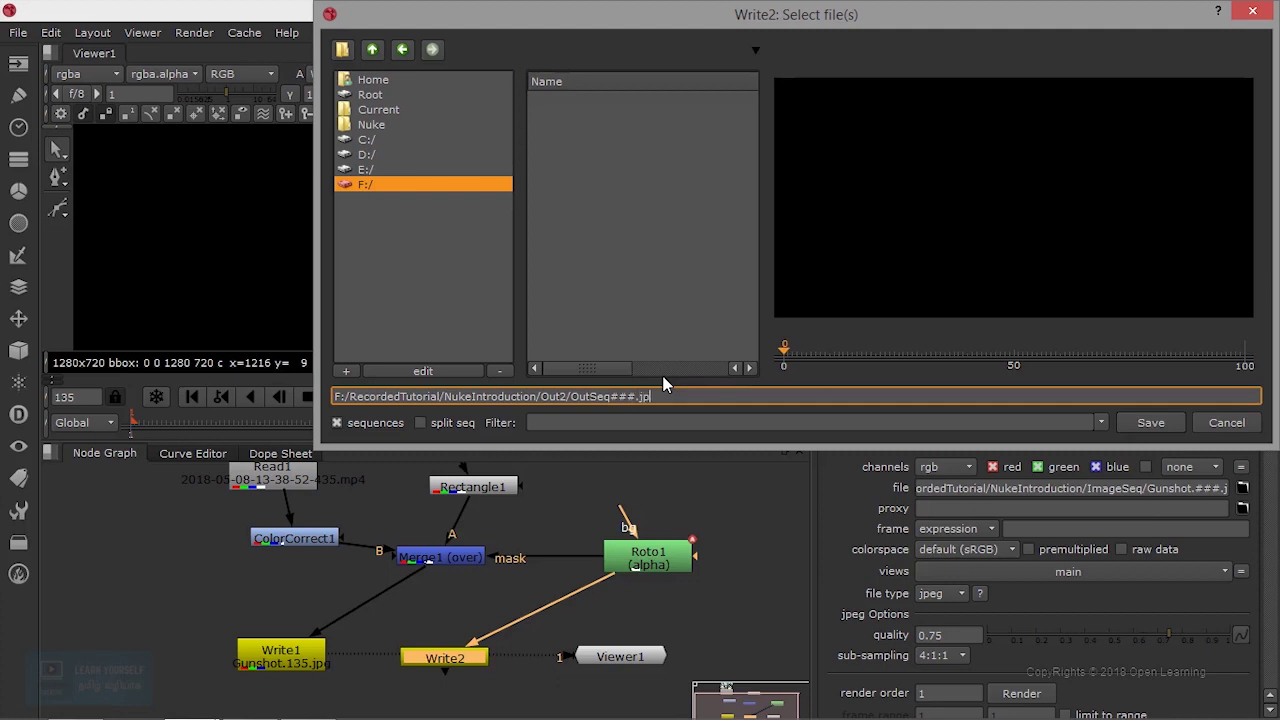
key("Return")
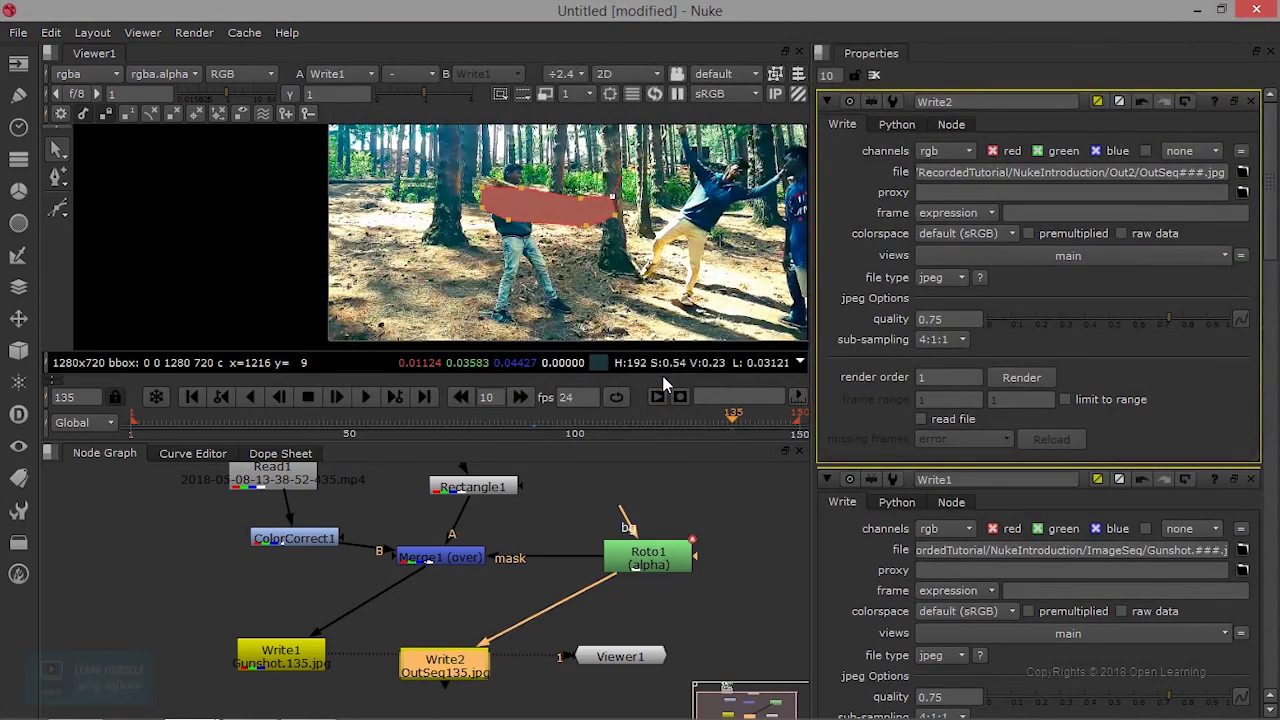
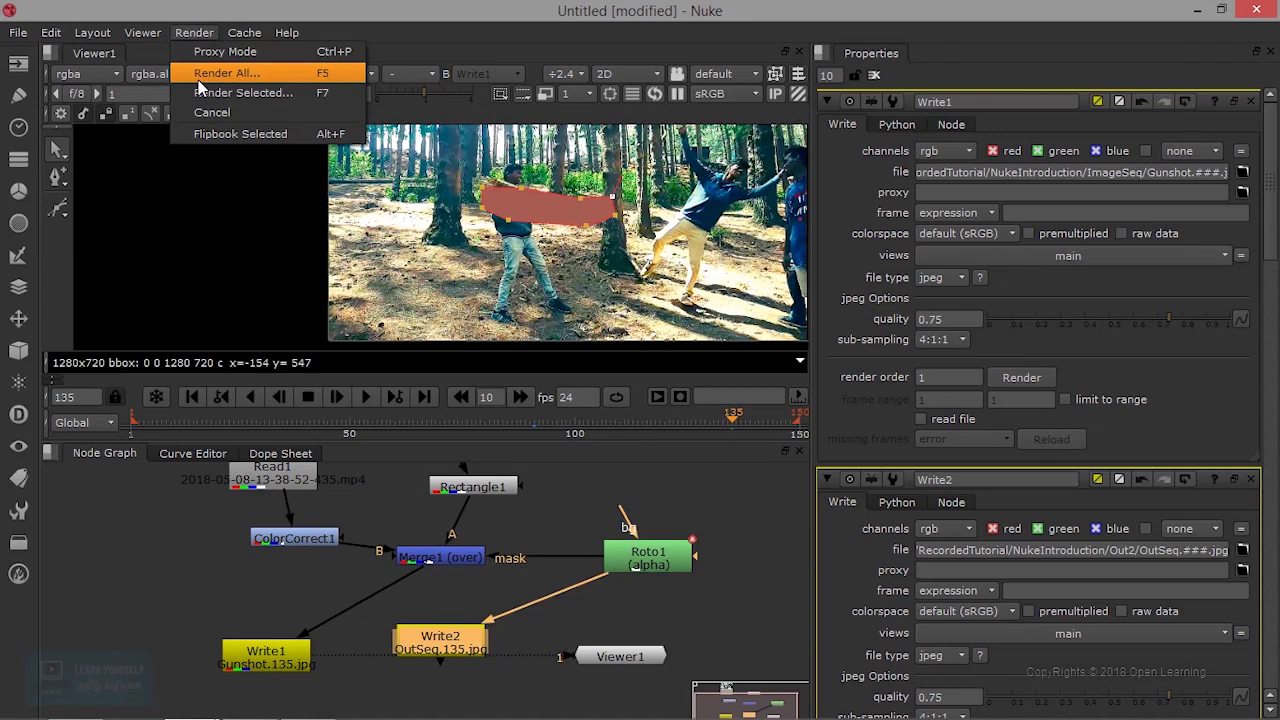
Try to render all Write nodes while the Roto node's bg input is unconnected.
left_click(174, 134)
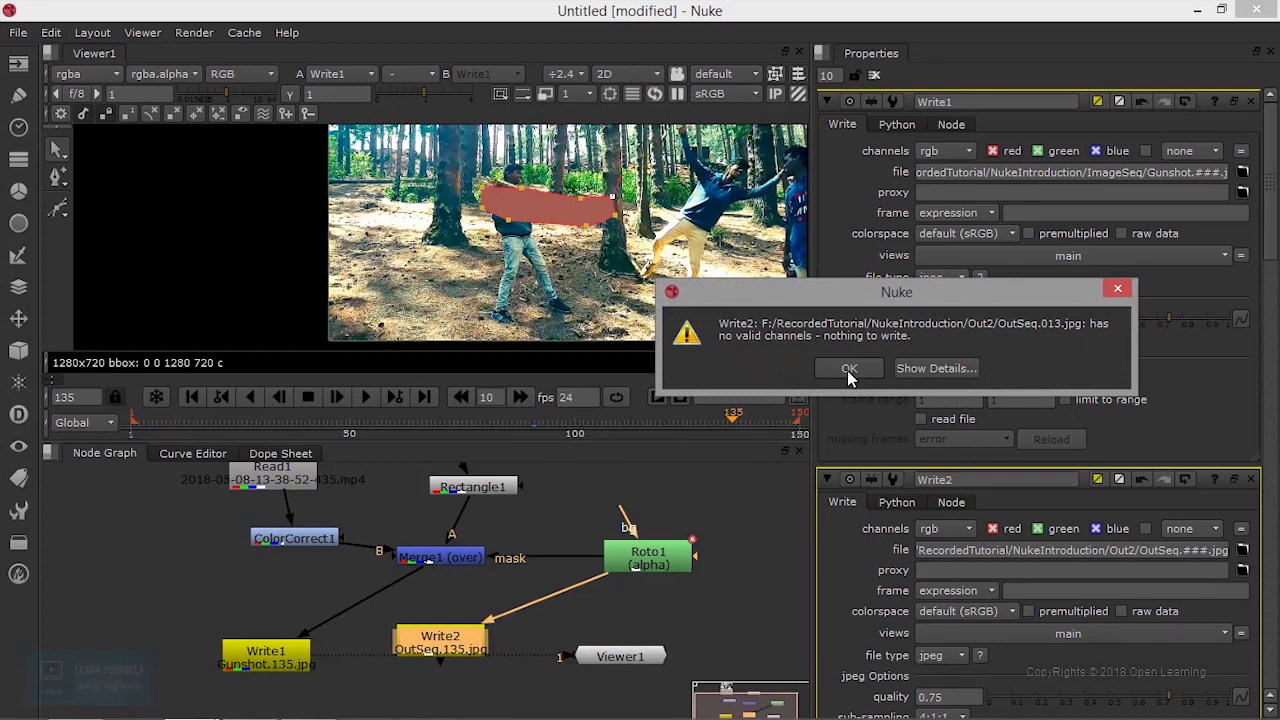
left_click(849, 370)
Connect the Roto node's bg input to the Rectangle node, and reposition the Merge and second Write nodes.
left_click_drag(445, 648, 485, 668)
double_click(485, 668)
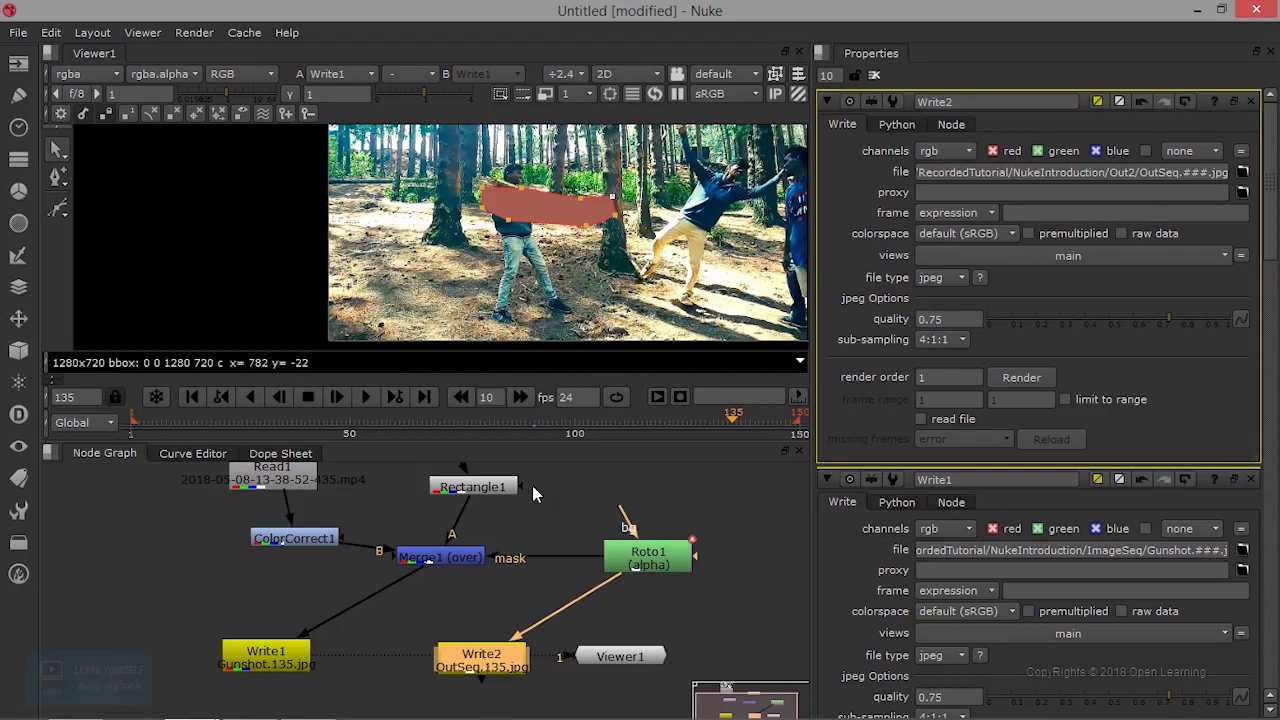
left_click_drag(622, 512, 463, 490)
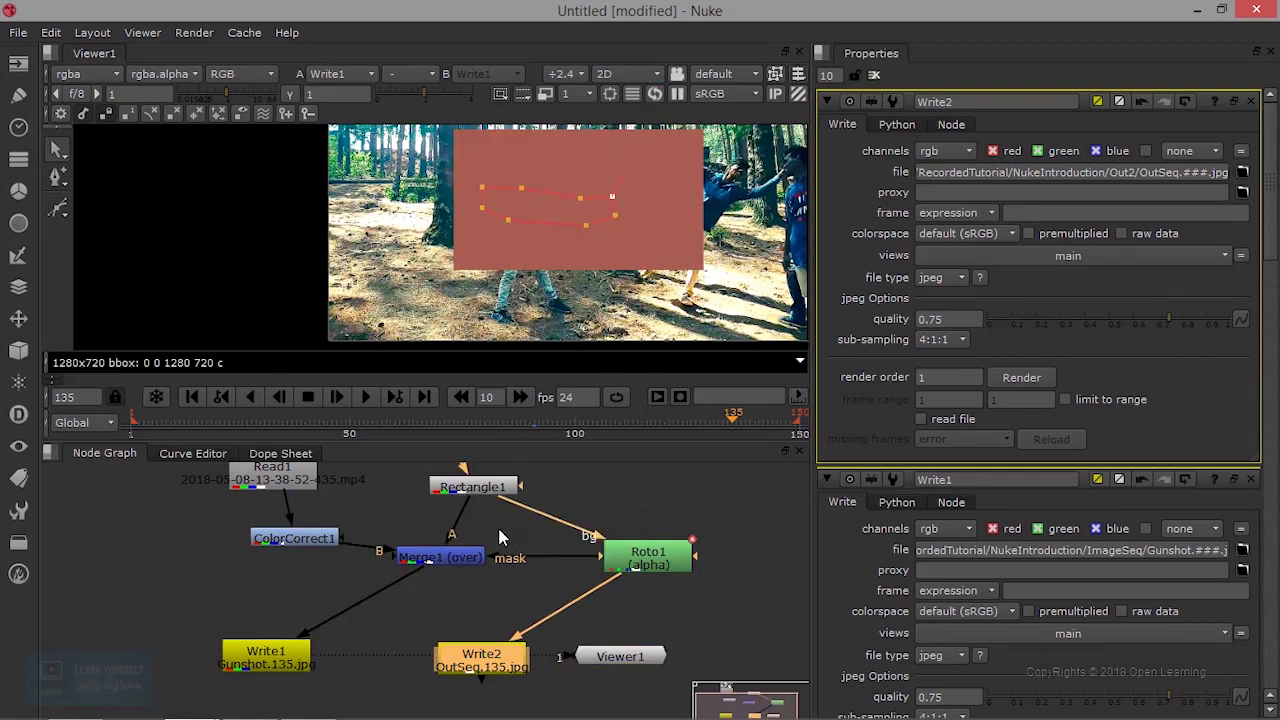
left_click_drag(473, 566, 443, 578)
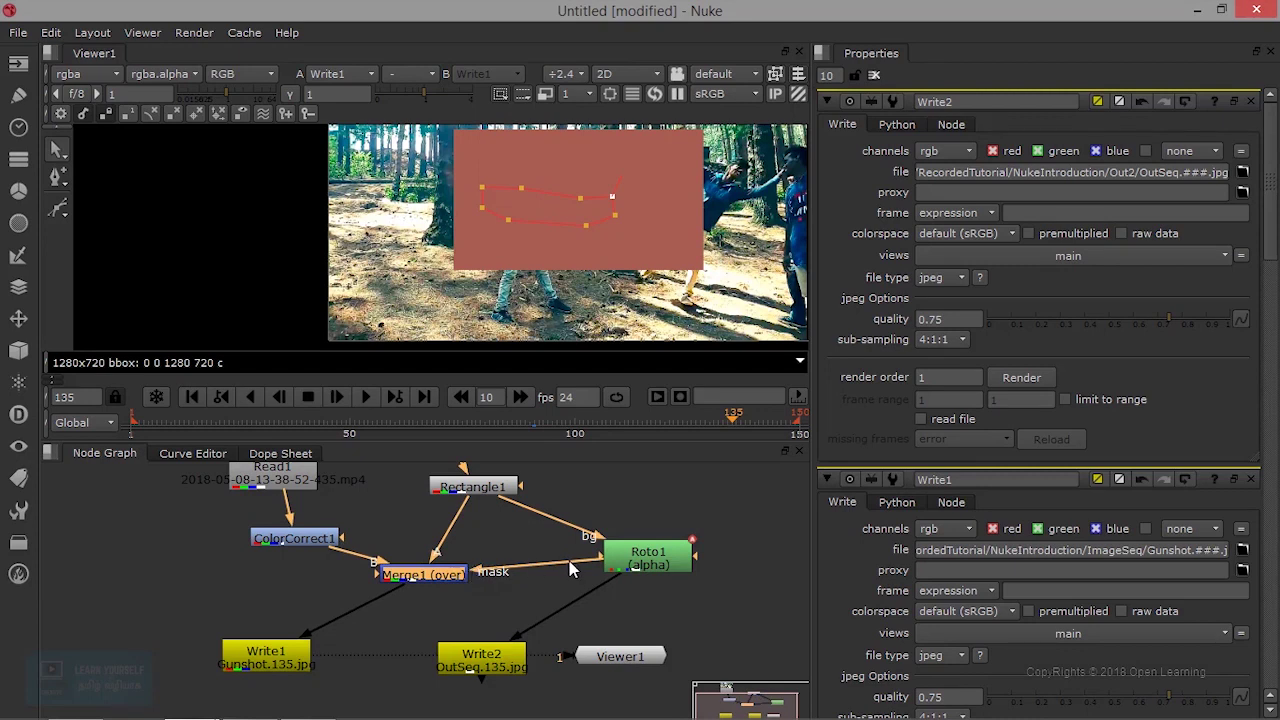
left_click_drag(497, 668, 485, 637)
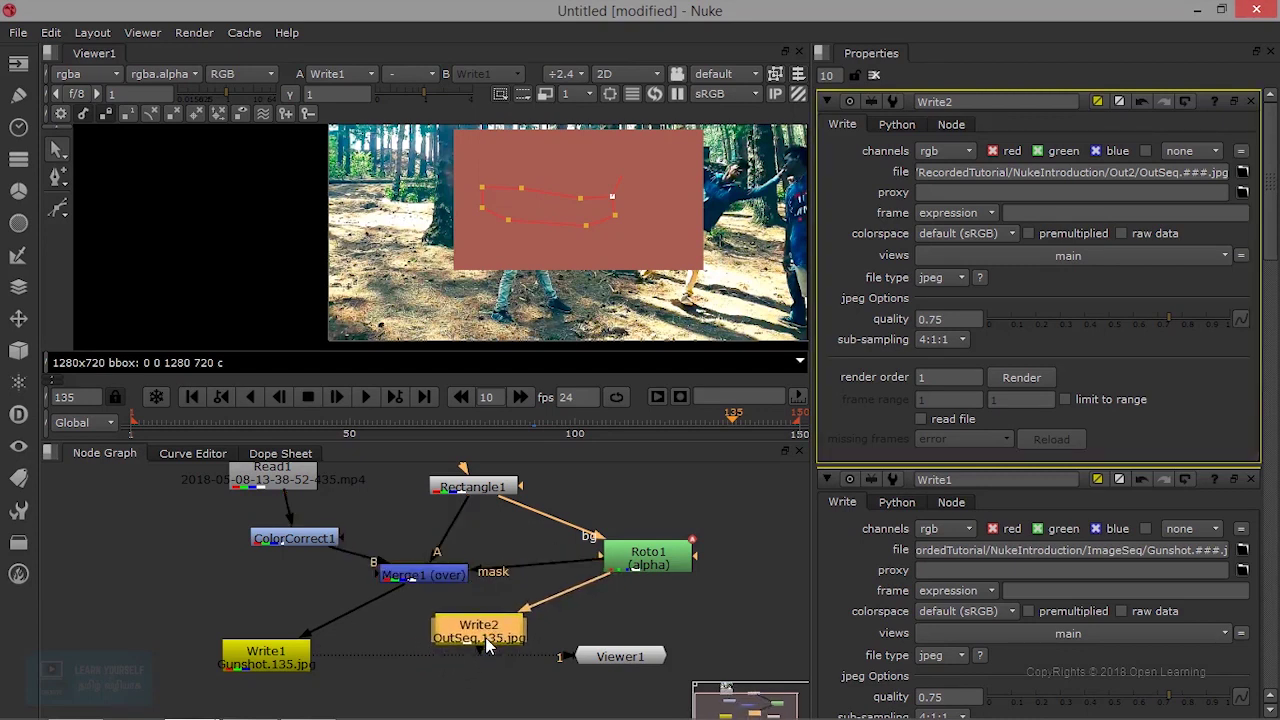
Render all Write nodes over frames 1-150 with continue on error enabled.
left_click(190, 33)
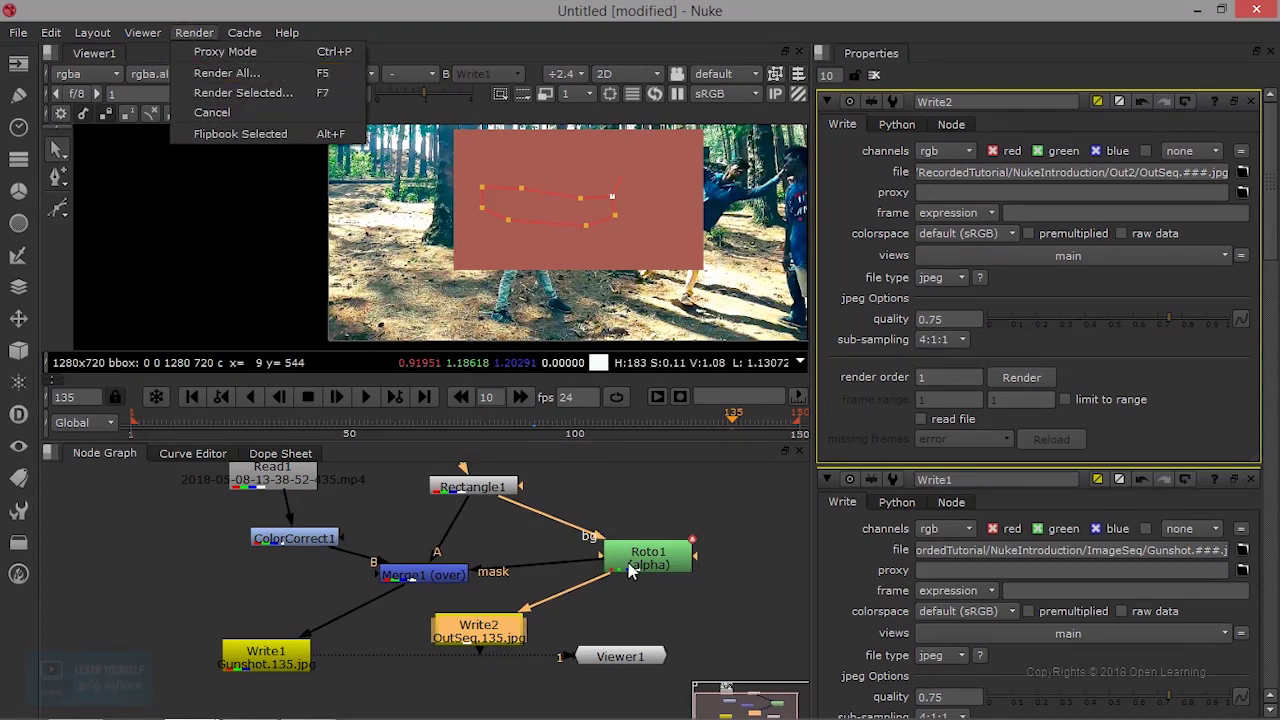
left_click(237, 76)
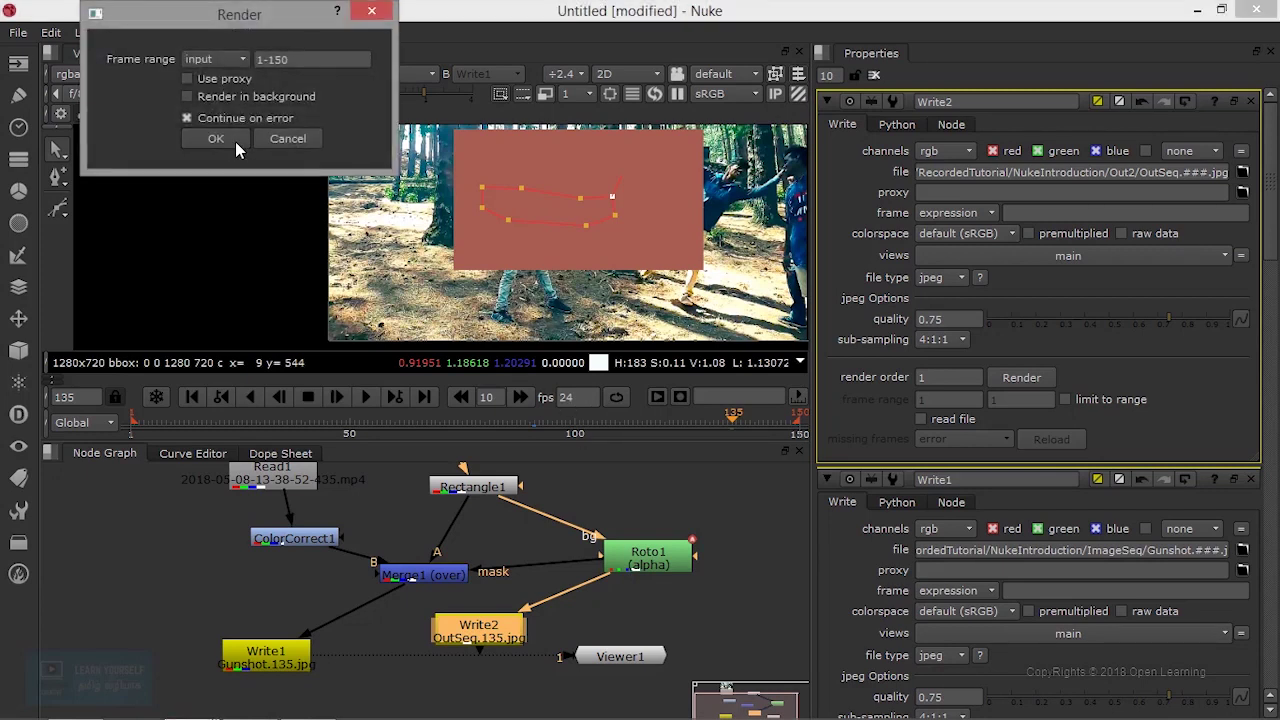
left_click(216, 139)
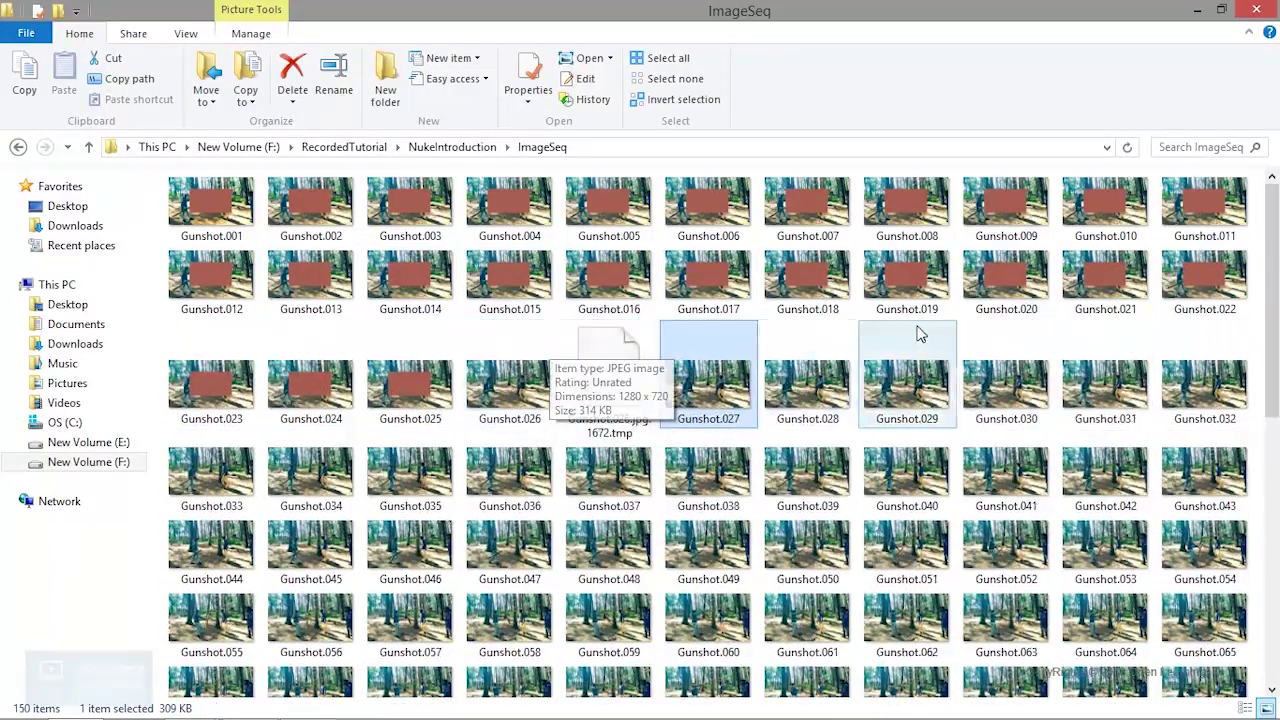
Examine the rendered frames in the Out2 and ImageSeq folders in File Explorer, and return to Nuke.
left_click(455, 147)
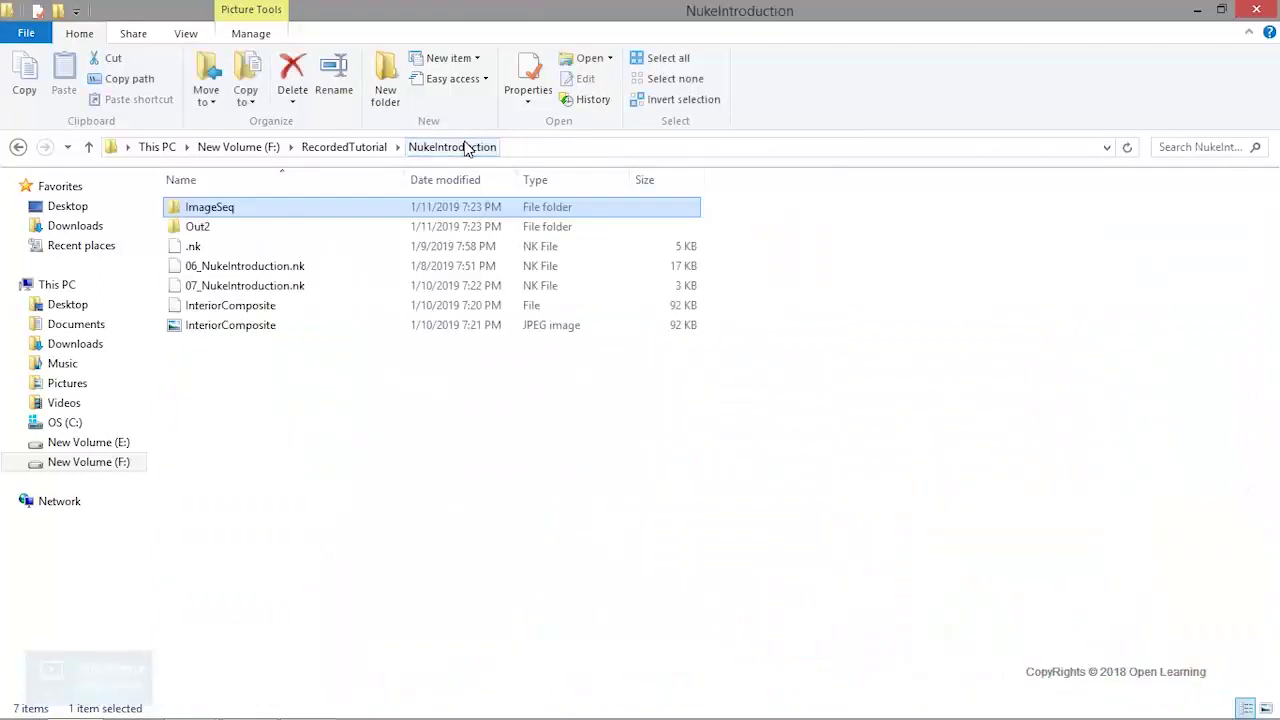
double_click(316, 230)
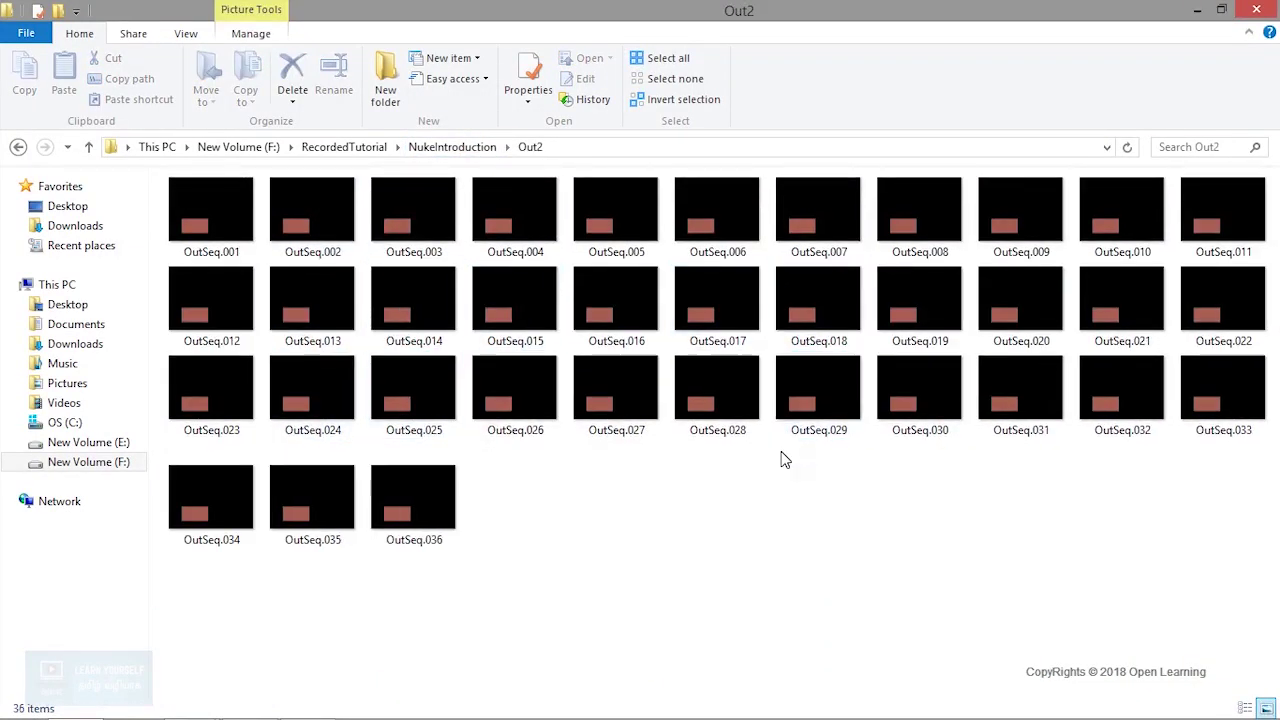
left_click(478, 148)
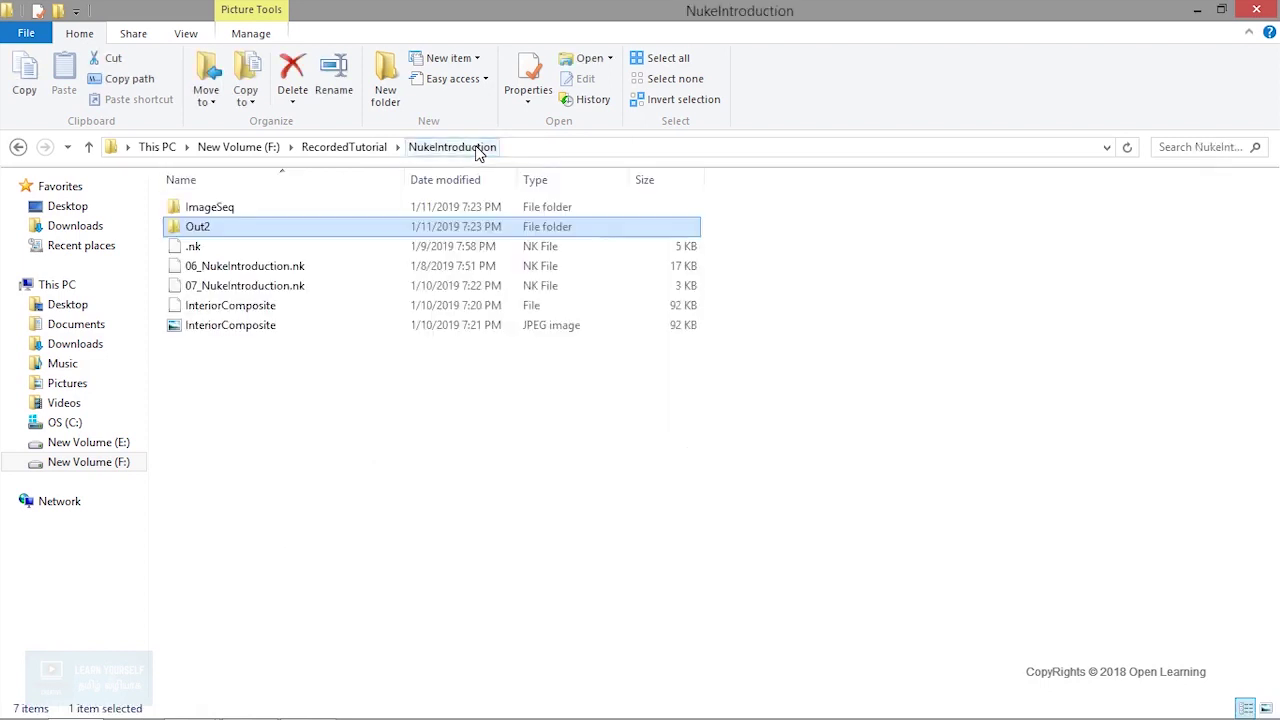
double_click(269, 210)
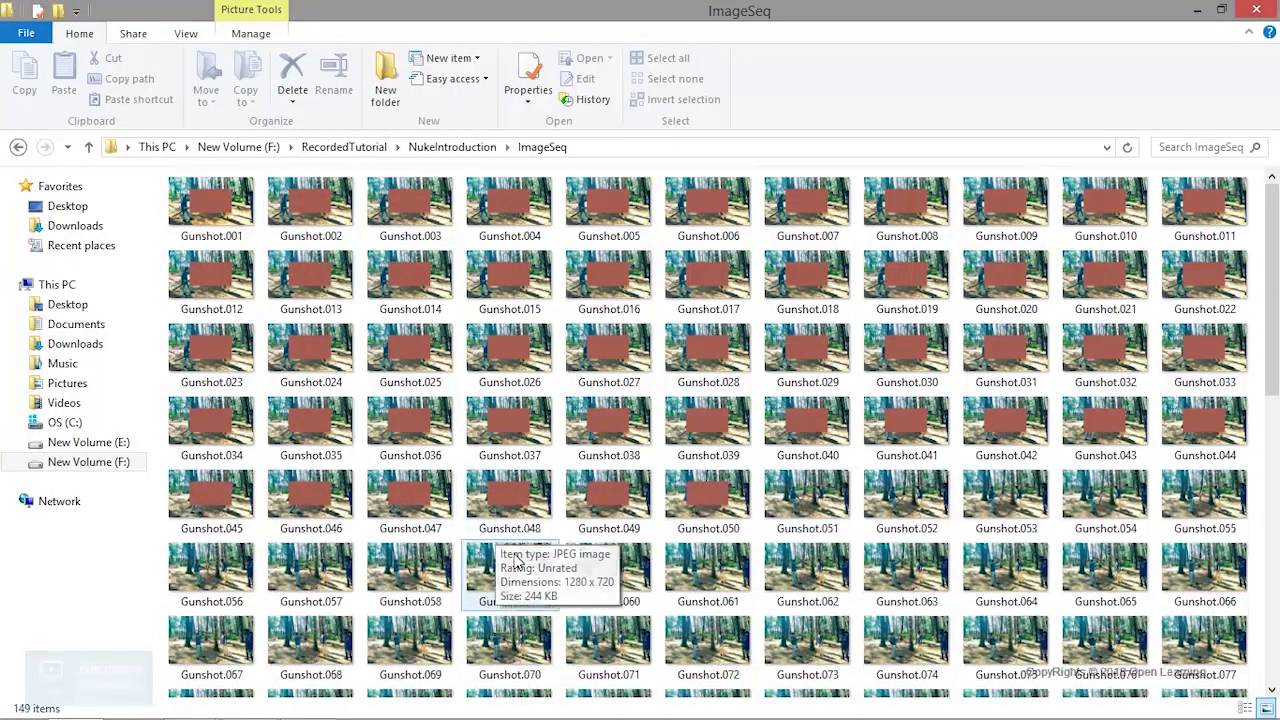
mouse_move(189, 702)
left_click(305, 633)
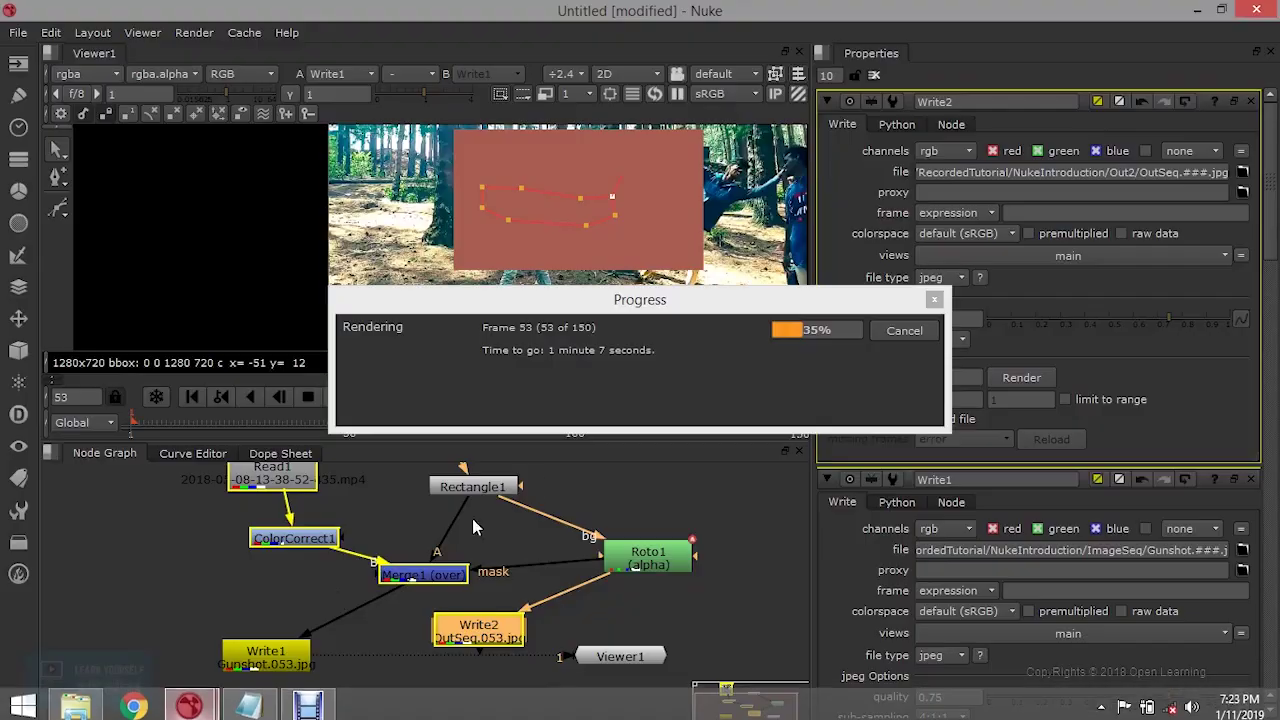